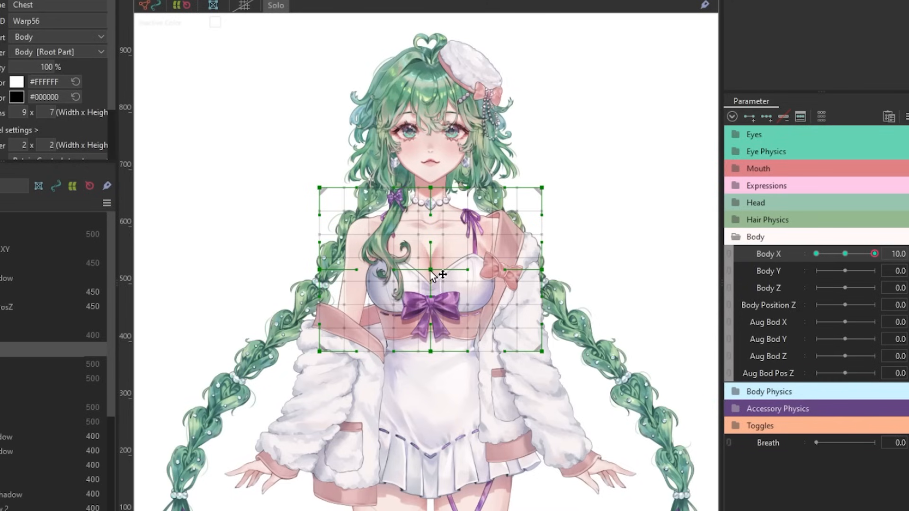
Warp the Chest deformer sideways at Body X 10 by shifting its inner and side control points in the turning direction.
{"action": "left_click_drag", "start_coordinate": [434, 360], "coordinate": [446, 357]}
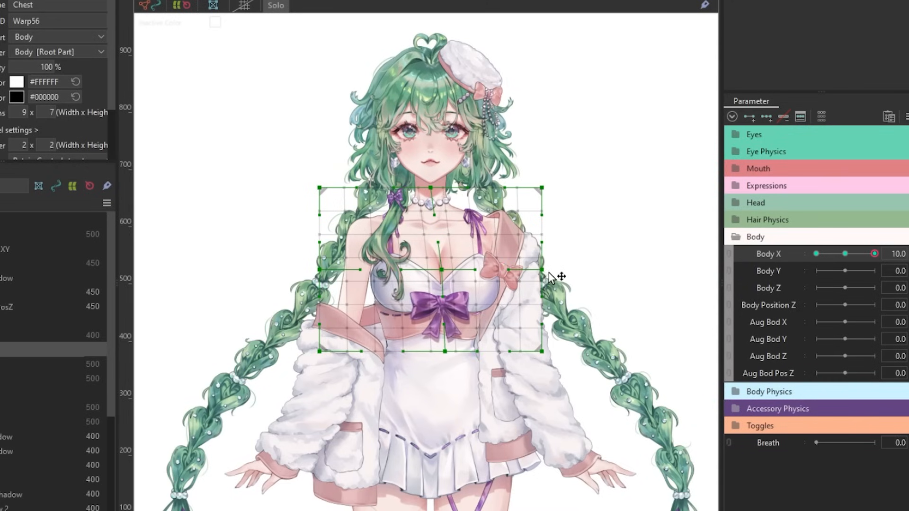
{"action": "left_click_drag", "start_coordinate": [549, 273], "coordinate": [556, 273]}
{"action": "left_click_drag", "start_coordinate": [444, 273], "coordinate": [450, 273]}
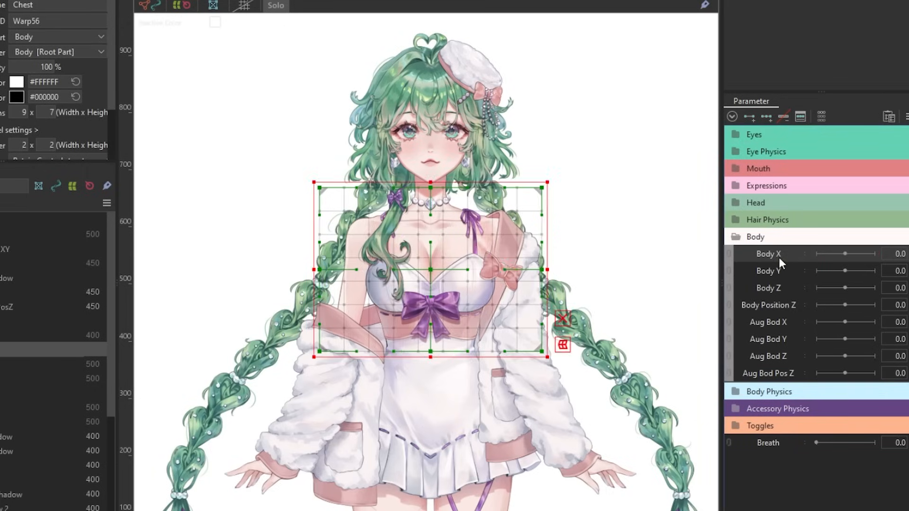
Add three keyforms on Body X to the Chest warp deformer.
{"action": "left_click", "coordinate": [779, 257]}
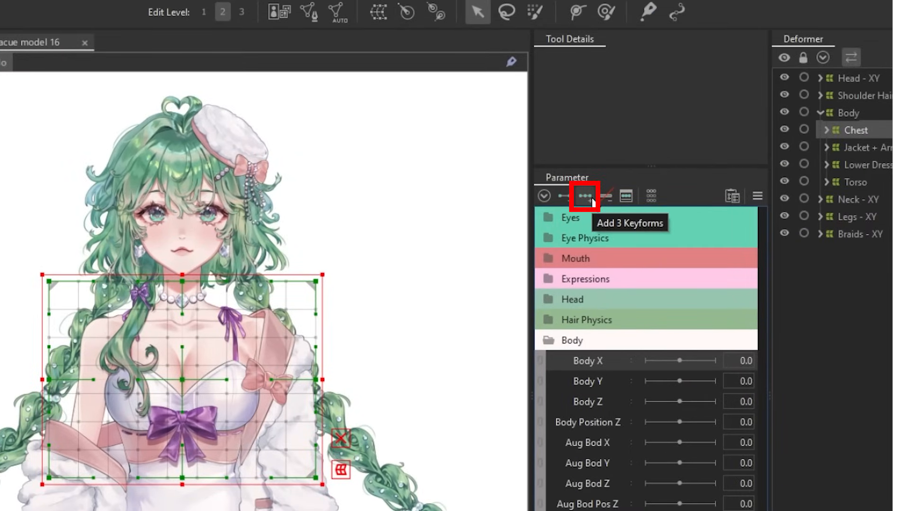
{"action": "left_click", "coordinate": [592, 198]}
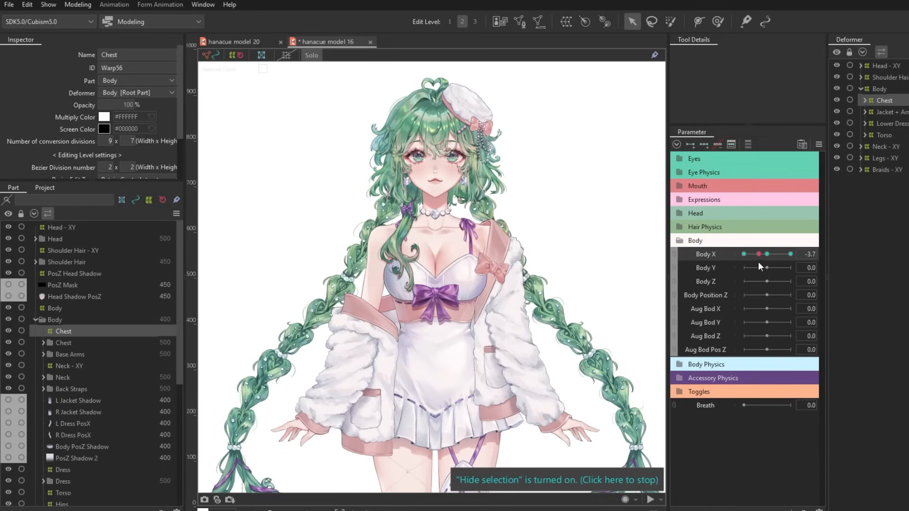
{"action": "left_click_drag", "start_coordinate": [759, 260], "coordinate": [767, 257]}
Add three keyforms on Body X to the Jacket + Arms warp deformer and preview its sideways turn.
{"action": "left_click", "coordinate": [889, 113]}
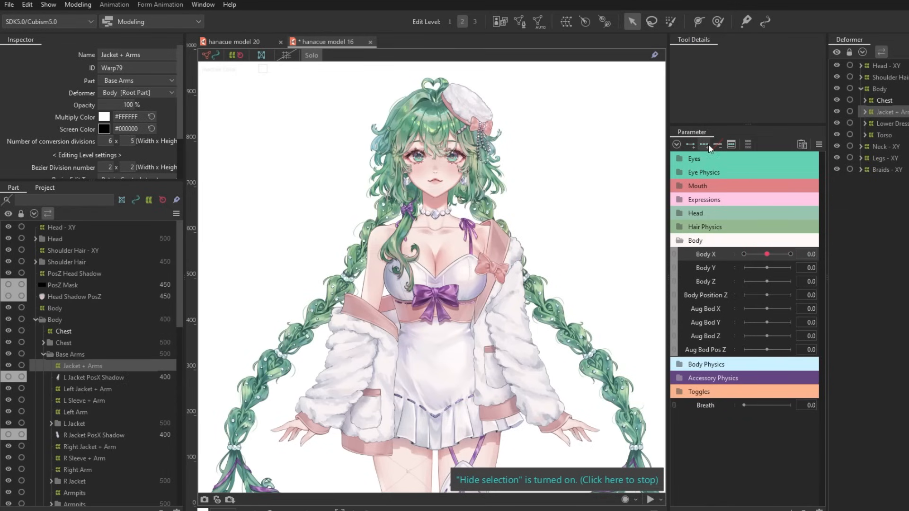
{"action": "left_click", "coordinate": [705, 146]}
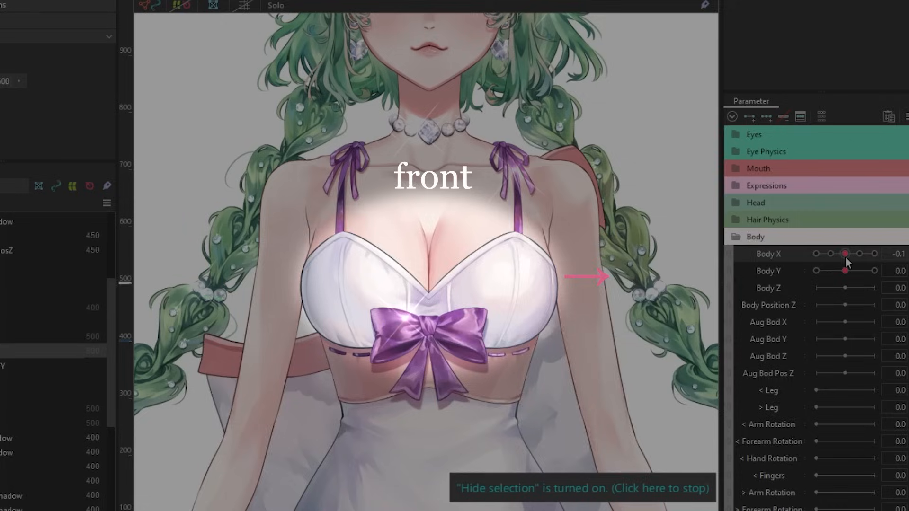
{"action": "left_click_drag", "start_coordinate": [845, 257], "coordinate": [816, 256]}
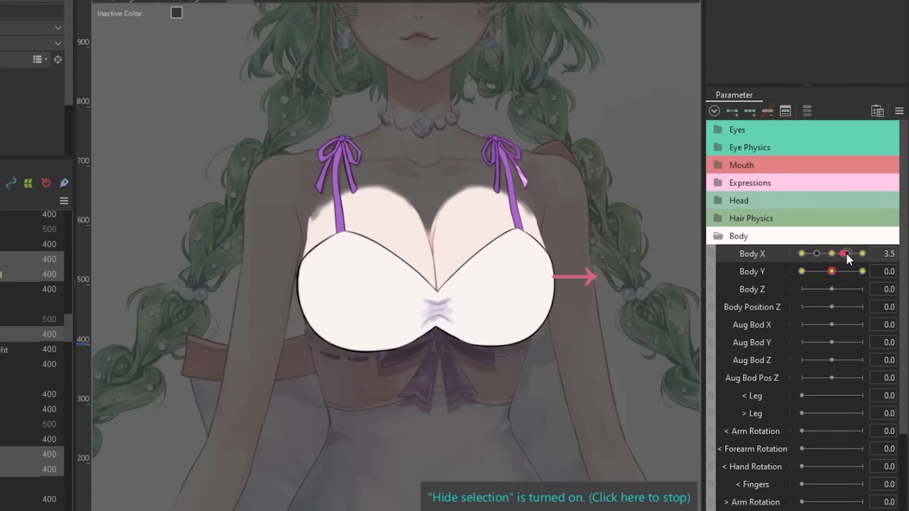
Sweep Body X across its range to compare how the chest and arm parts move against each other.
{"action": "mouse_move", "coordinate": [846, 252]}
{"action": "left_mouse_down"}
{"action": "mouse_move", "coordinate": [879, 253]}
{"action": "mouse_move", "coordinate": [836, 250]}
{"action": "left_mouse_up"}
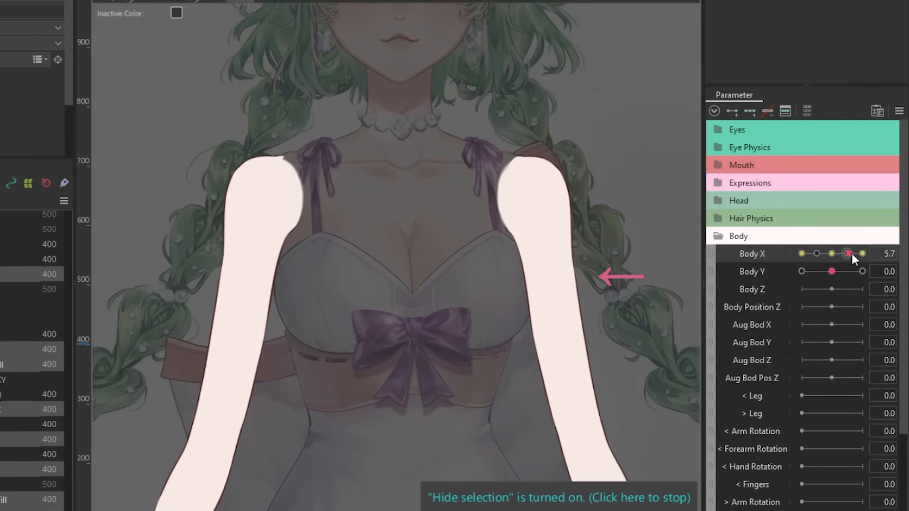
{"action": "left_click_drag", "start_coordinate": [851, 252], "coordinate": [869, 252]}
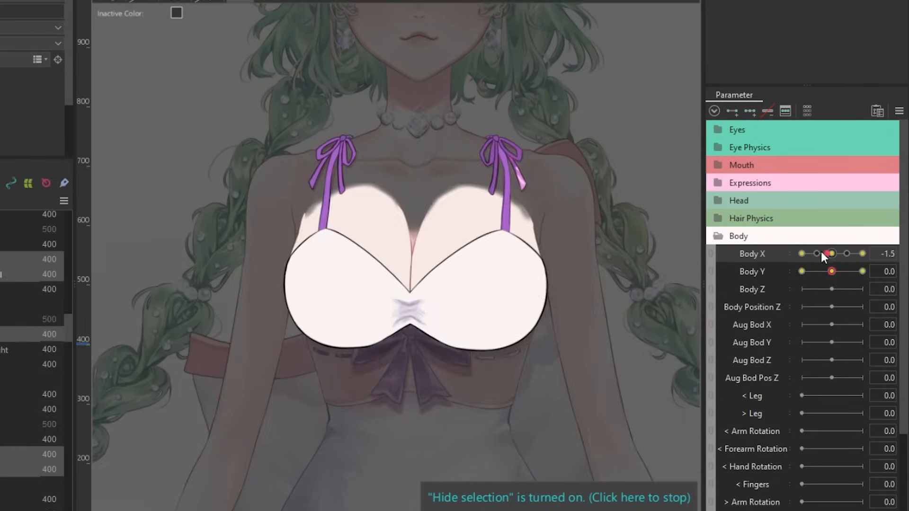
{"action": "left_click_drag", "start_coordinate": [821, 249], "coordinate": [869, 250]}
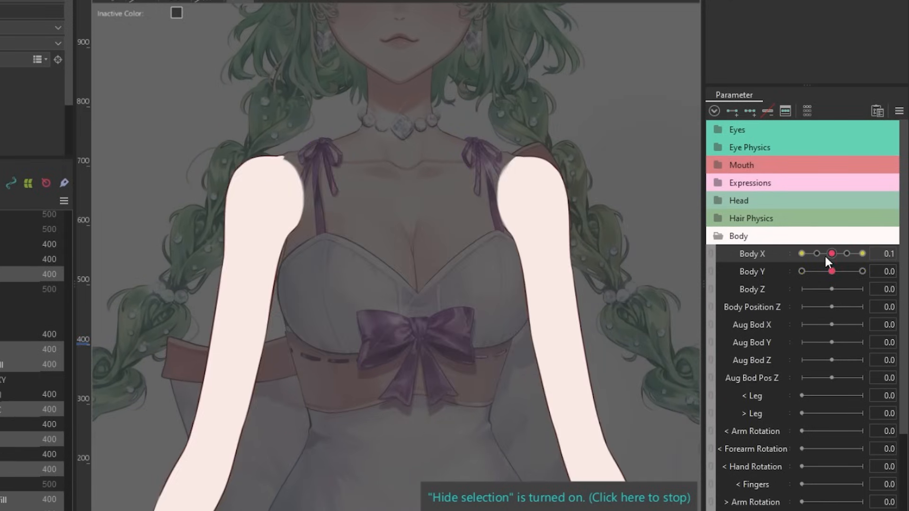
{"action": "left_click_drag", "start_coordinate": [825, 254], "coordinate": [863, 255]}
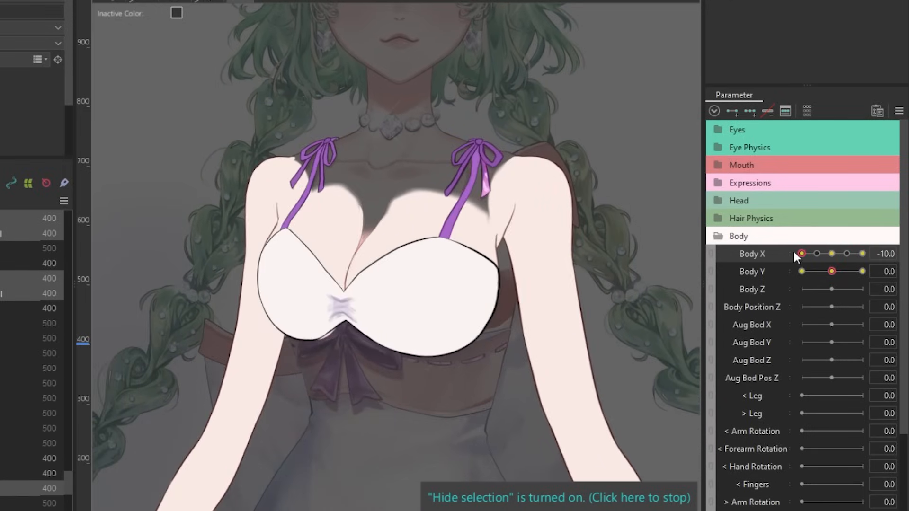
{"action": "left_click_drag", "start_coordinate": [794, 252], "coordinate": [865, 247]}
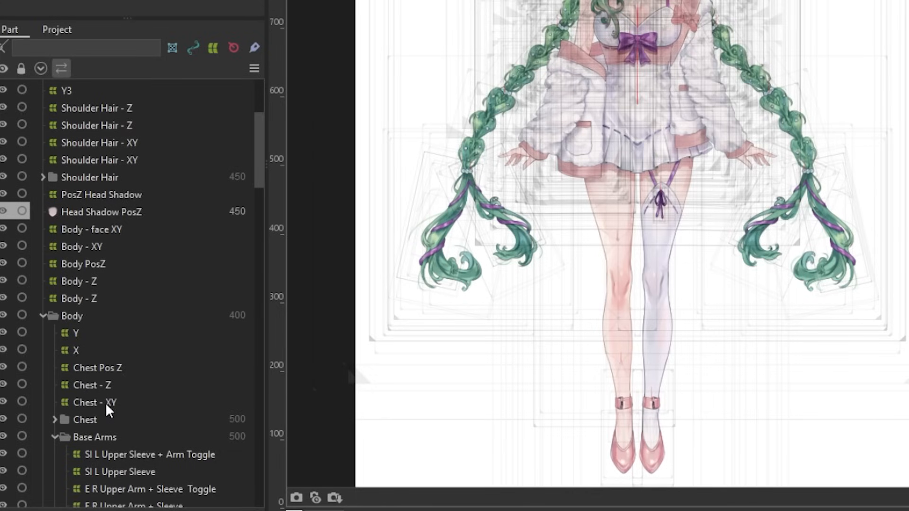
Isolate the Chest - XY deformer in Solo view and set the inactive color to white.
{"action": "left_click", "coordinate": [106, 403]}
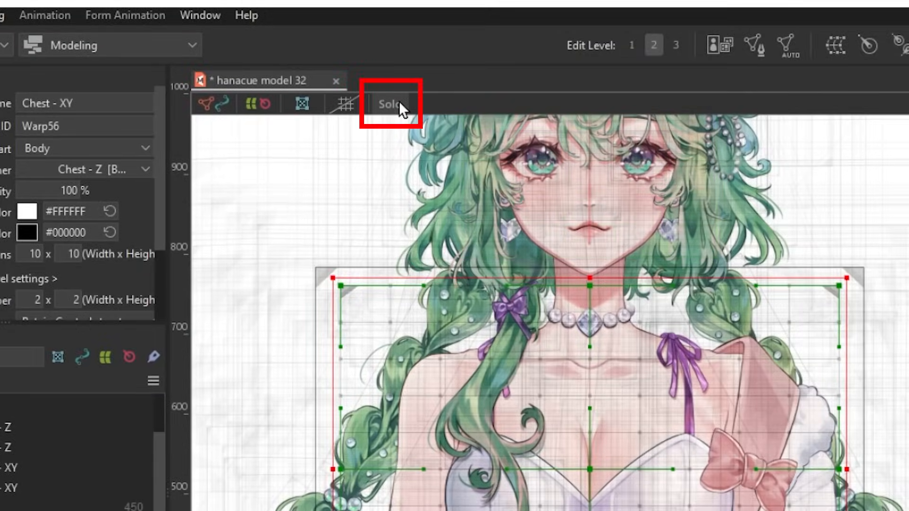
{"action": "left_click", "coordinate": [390, 104]}
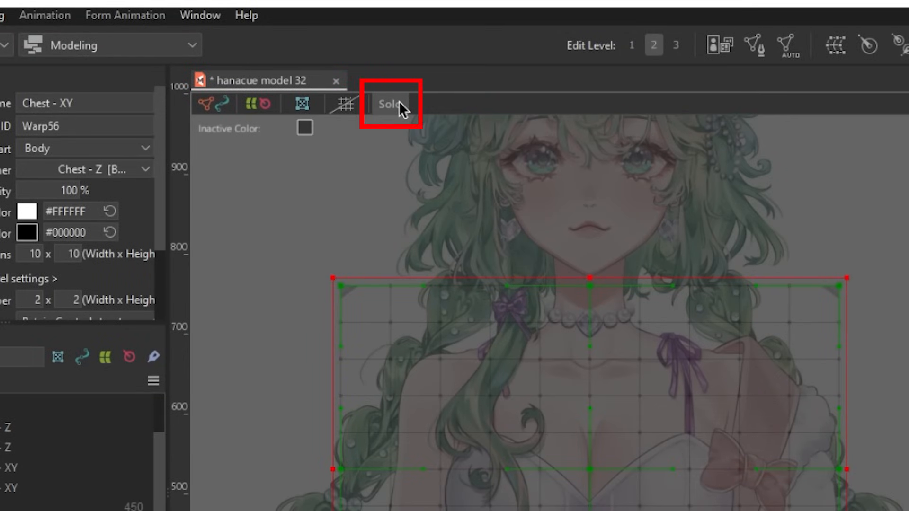
{"action": "left_click", "coordinate": [305, 128]}
{"action": "left_click_drag", "start_coordinate": [417, 197], "coordinate": [399, 388]}
{"action": "left_click", "coordinate": [364, 372]}
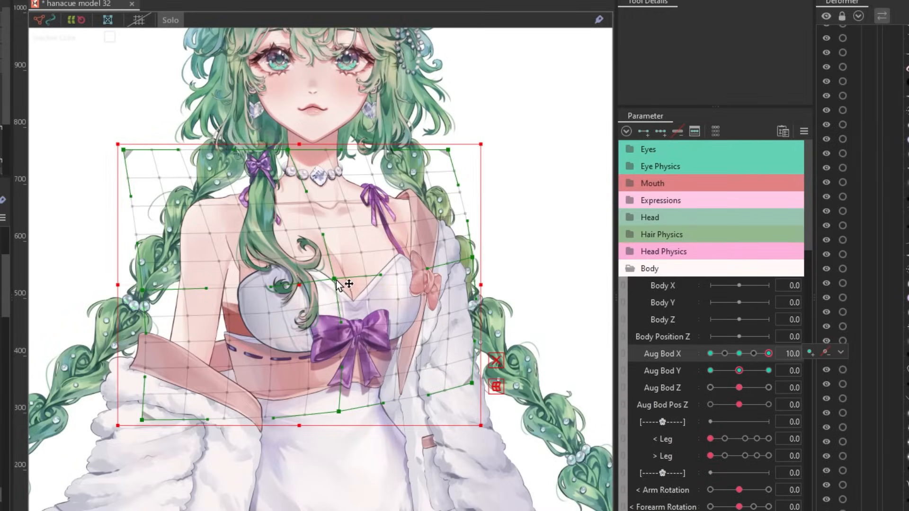
Reshape the centre of the Chest - XY deformer at Aug Bod X 10 and toggle Solo for the selected head, chest and jacket deformers.
{"action": "left_click_drag", "start_coordinate": [338, 284], "coordinate": [313, 275]}
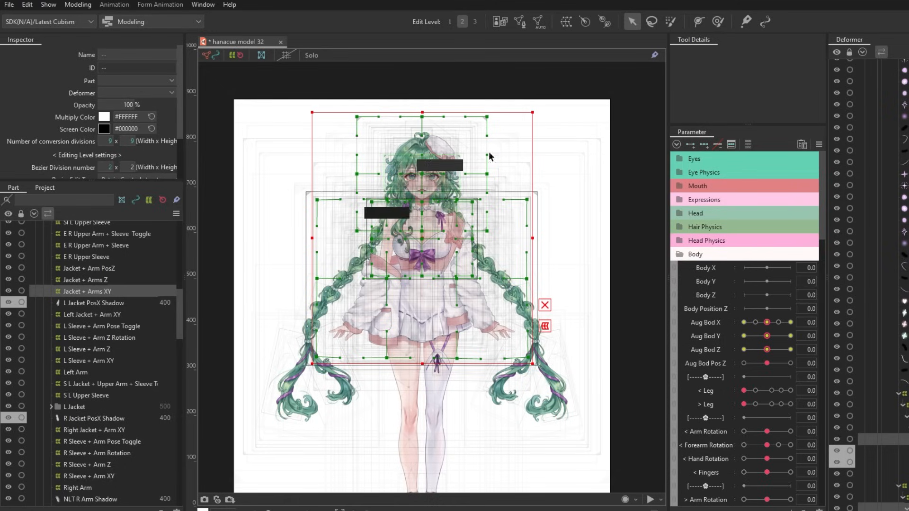
{"action": "left_click", "coordinate": [310, 56]}
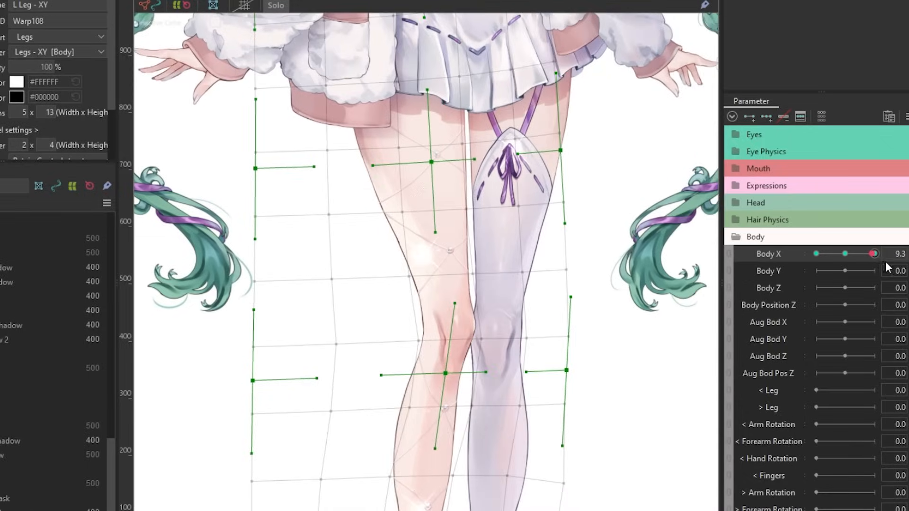
Preview the legs at different Body X values and examine the back shoe parts behind the ankles.
{"action": "mouse_move", "coordinate": [885, 261]}
{"action": "left_mouse_down"}
{"action": "mouse_move", "coordinate": [848, 262]}
{"action": "mouse_move", "coordinate": [837, 246]}
{"action": "mouse_move", "coordinate": [885, 259]}
{"action": "left_mouse_up"}
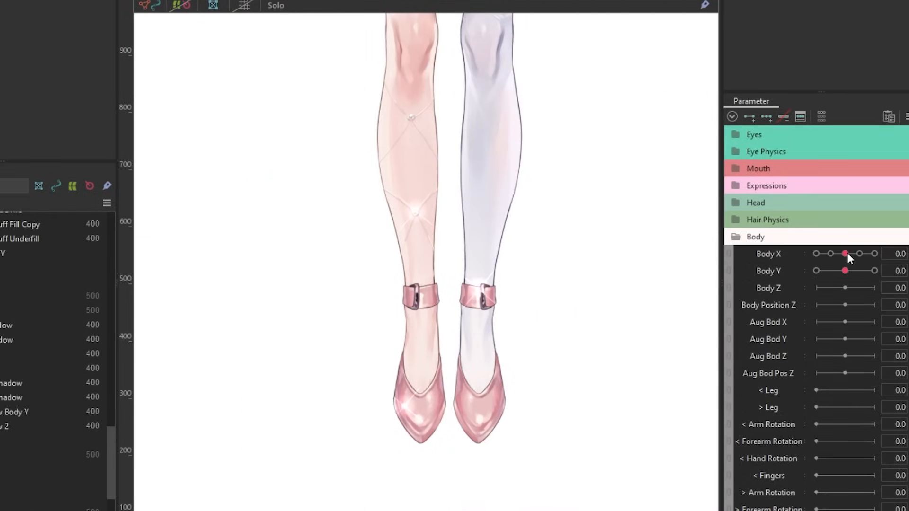
{"action": "left_click_drag", "start_coordinate": [848, 253], "coordinate": [804, 279]}
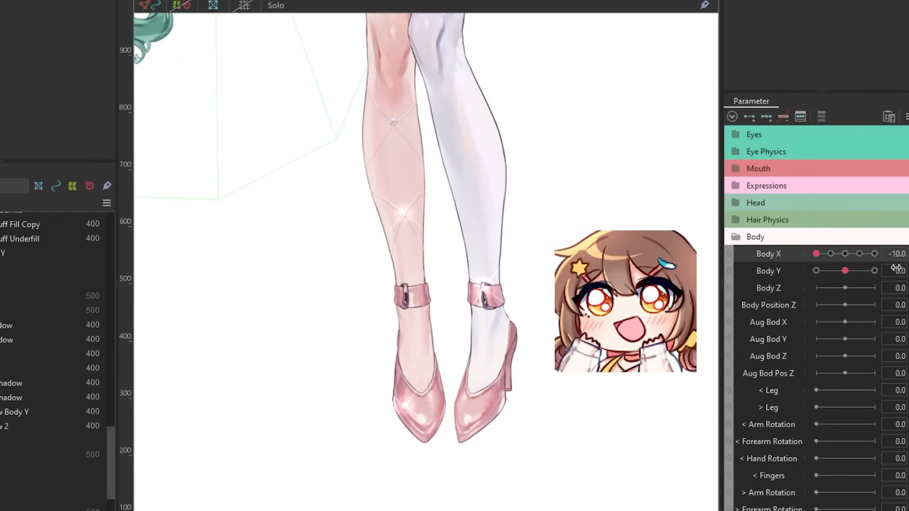
{"action": "left_click_drag", "start_coordinate": [902, 254], "coordinate": [906, 254]}
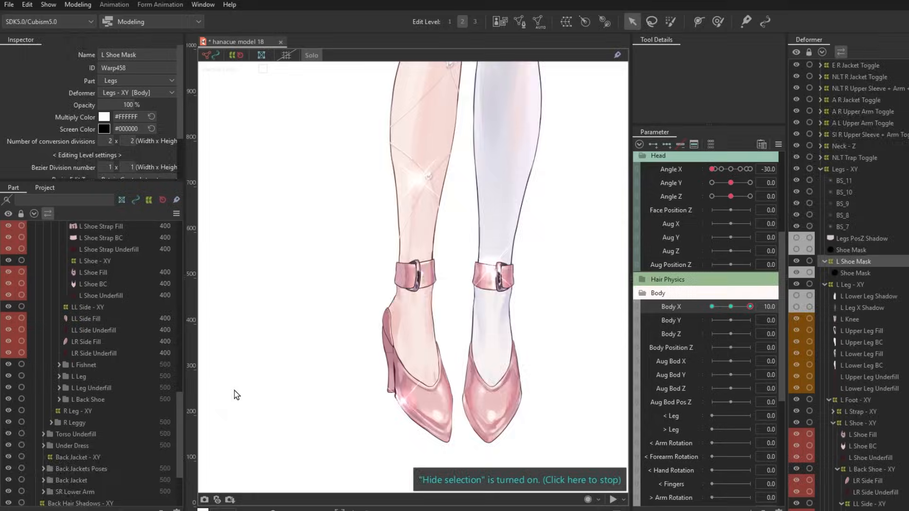
{"action": "scroll", "coordinate": [424, 172], "scroll_direction": "up", "scroll_amount": 5}
{"action": "scroll", "coordinate": [425, 172], "scroll_direction": "down", "scroll_amount": 6}
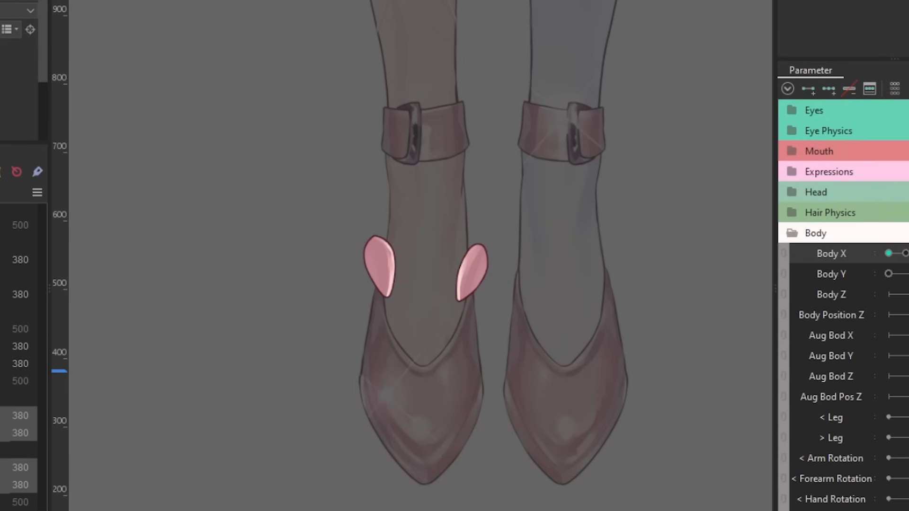
{"action": "scroll", "coordinate": [19, 358], "scroll_direction": "down", "scroll_amount": 3}
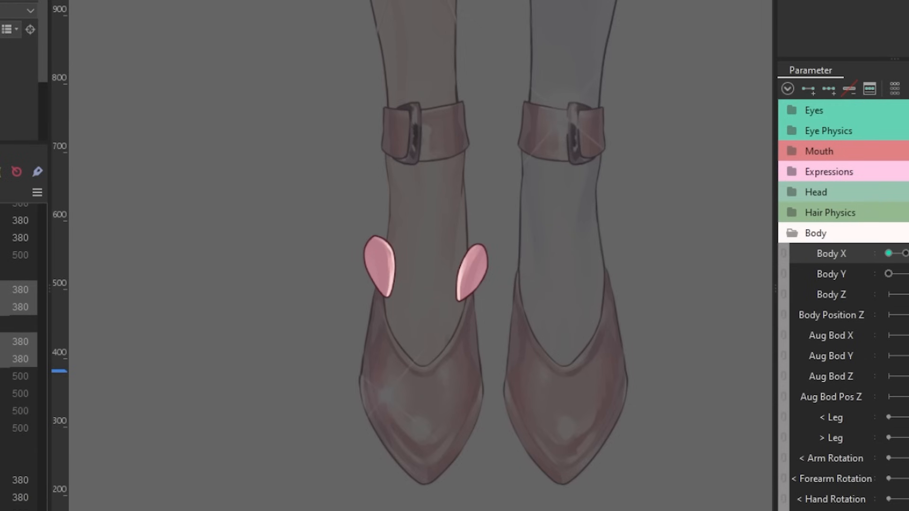
{"action": "left_click", "coordinate": [19, 480]}
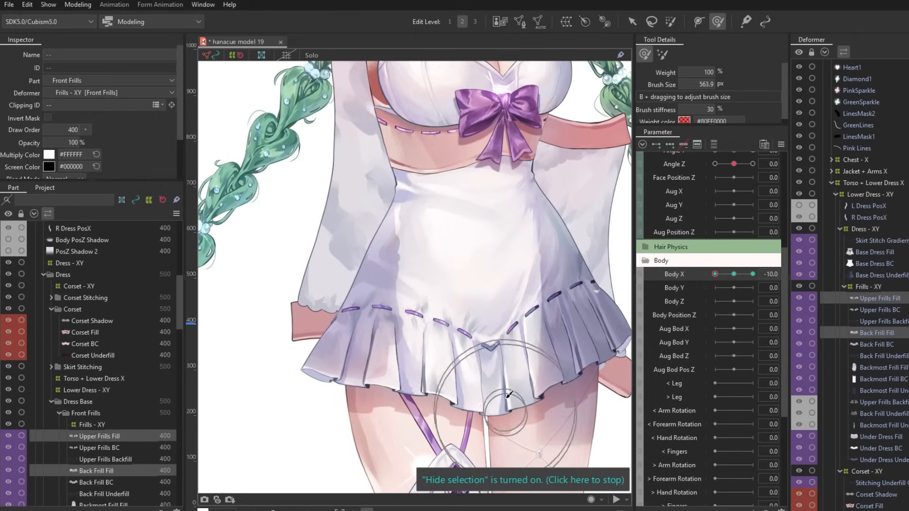
Sweep Body X from -10 to 10 on the skirt frills and toggle the mirrored canvas view to compare both sides.
{"action": "left_click_drag", "start_coordinate": [715, 274], "coordinate": [753, 279]}
{"action": "left_click", "coordinate": [365, 375]}
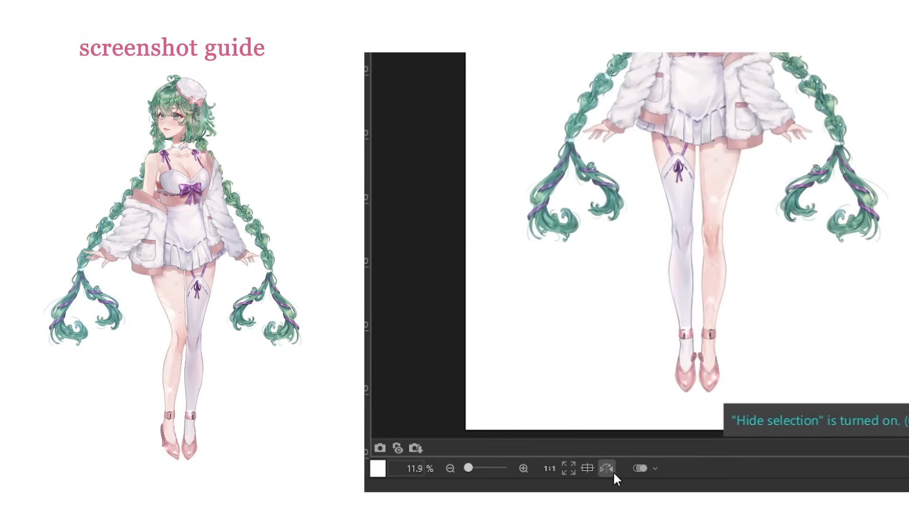
{"action": "left_click", "coordinate": [611, 469]}
{"action": "left_click", "coordinate": [610, 468]}
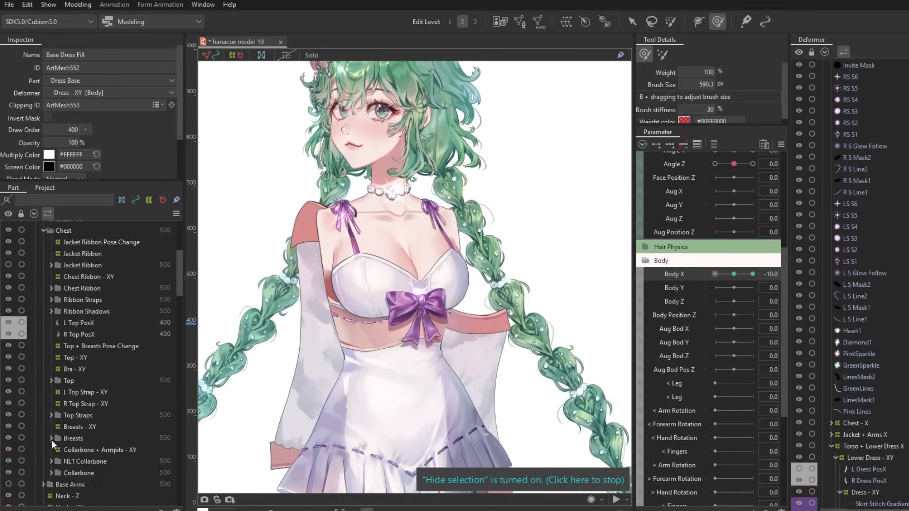
Hide the deformer outlines and compare the model's turned pose with the overlaid body movement screenshot.
{"action": "scroll", "coordinate": [492, 274], "scroll_direction": "up", "scroll_amount": 2}
{"action": "scroll", "coordinate": [493, 274], "scroll_direction": "up", "scroll_amount": 3}
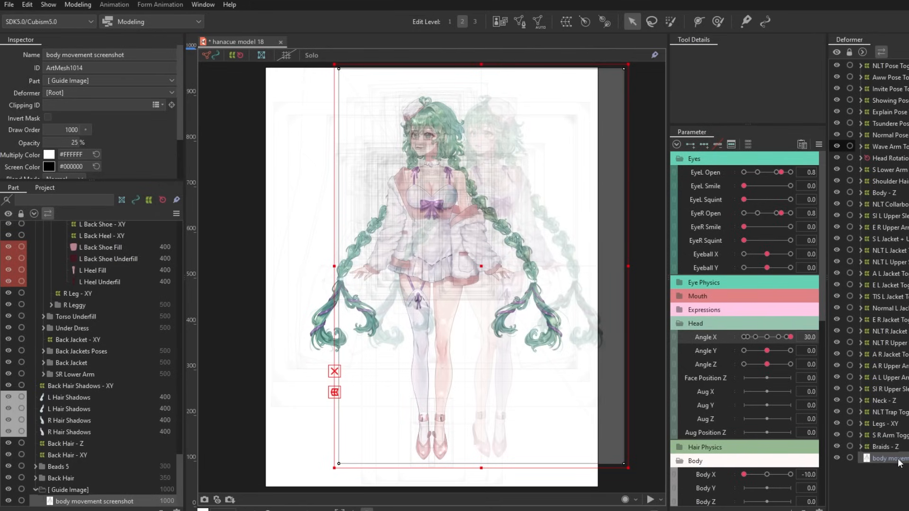
{"action": "left_click", "coordinate": [236, 56]}
{"action": "scroll", "coordinate": [472, 246], "scroll_direction": "up", "scroll_amount": 5}
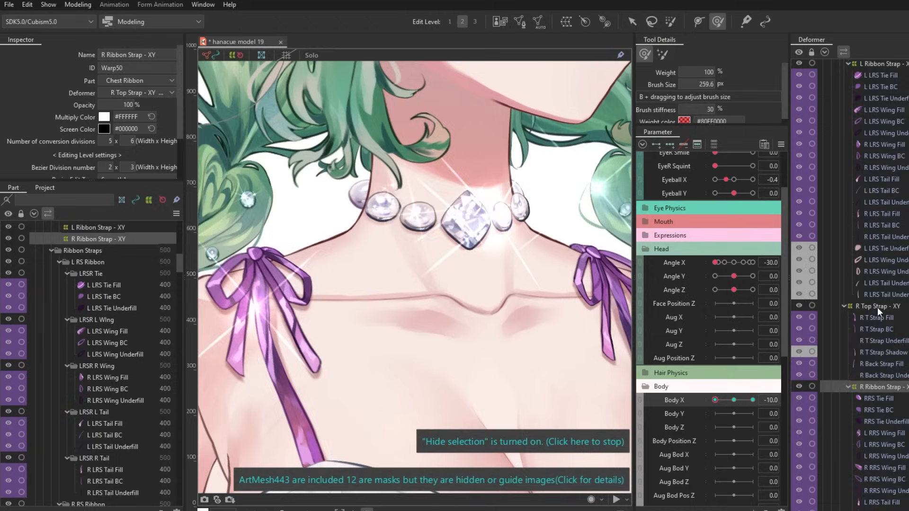
{"action": "scroll", "coordinate": [375, 264], "scroll_direction": "down", "scroll_amount": 5}
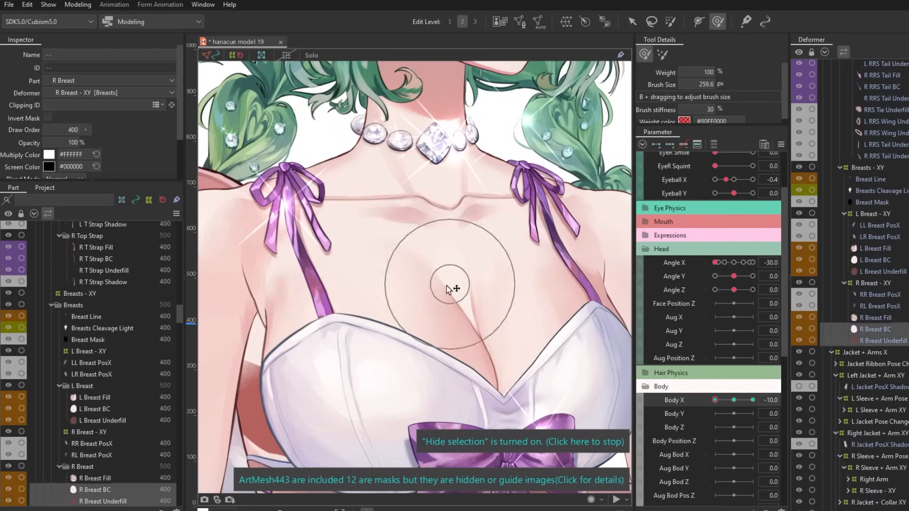
{"action": "scroll", "coordinate": [422, 284], "scroll_direction": "up", "scroll_amount": 8}
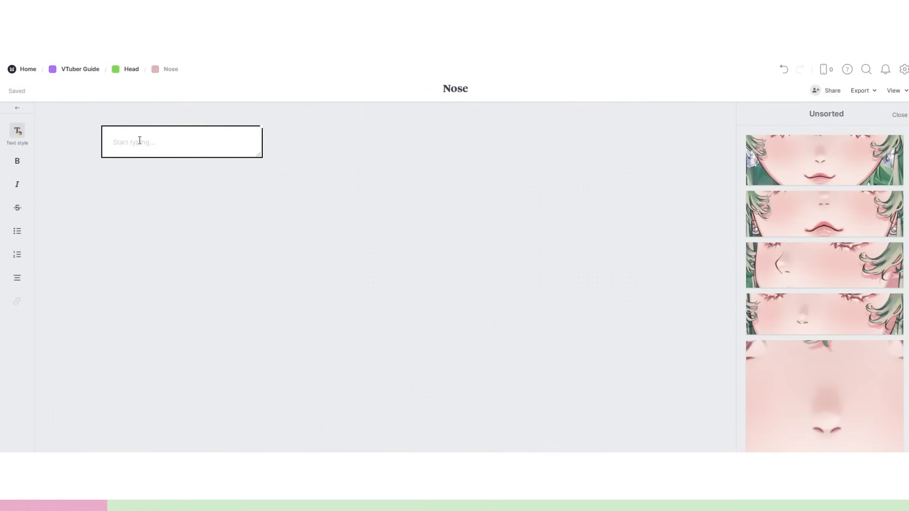
{"action": "type", "text": "Angle X"}
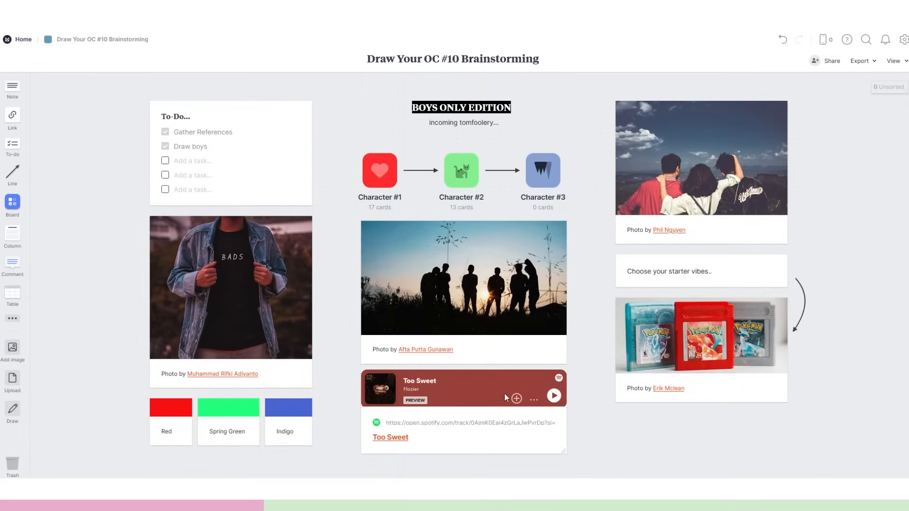
Switch to Milanote and open the Character #3 board from Draw Your OC #10 Brainstorming.
{"action": "left_click", "coordinate": [543, 185]}
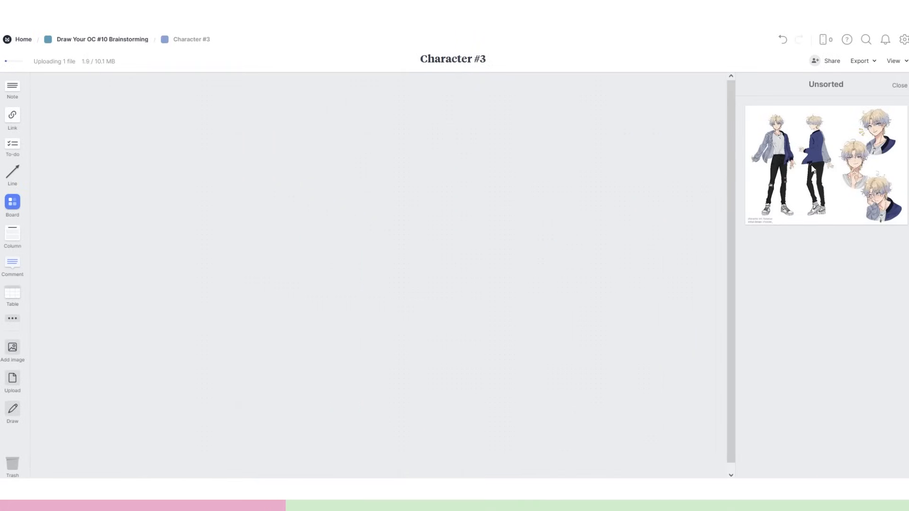
{"action": "left_click_drag", "start_coordinate": [812, 169], "coordinate": [244, 215]}
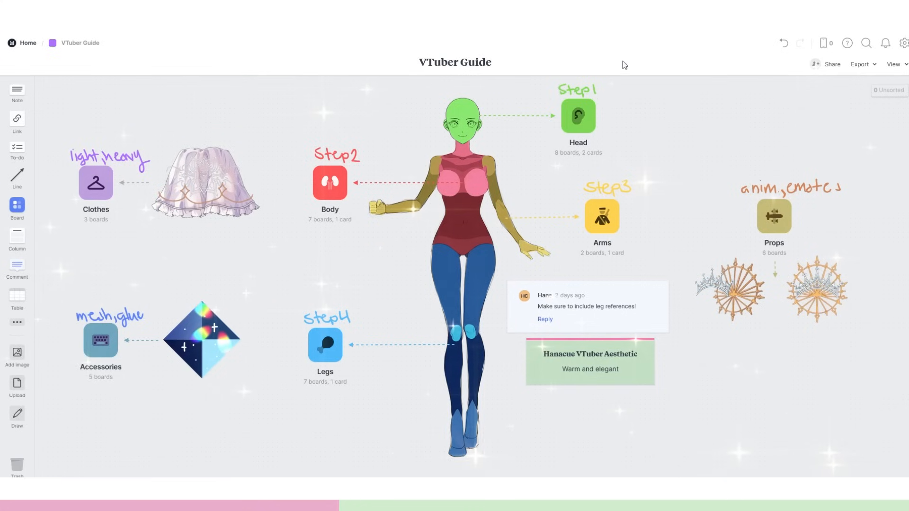
Browse the Head and Mouth boards of the VTuber Guide and the Animations references under Props.
{"action": "left_click", "coordinate": [583, 123]}
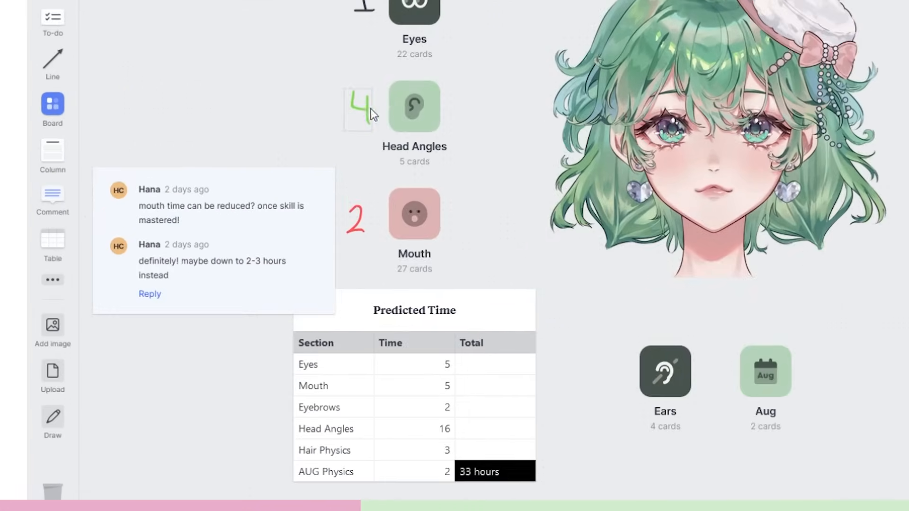
{"action": "left_click", "coordinate": [415, 211]}
{"action": "scroll", "coordinate": [137, 317], "scroll_direction": "down", "scroll_amount": 4}
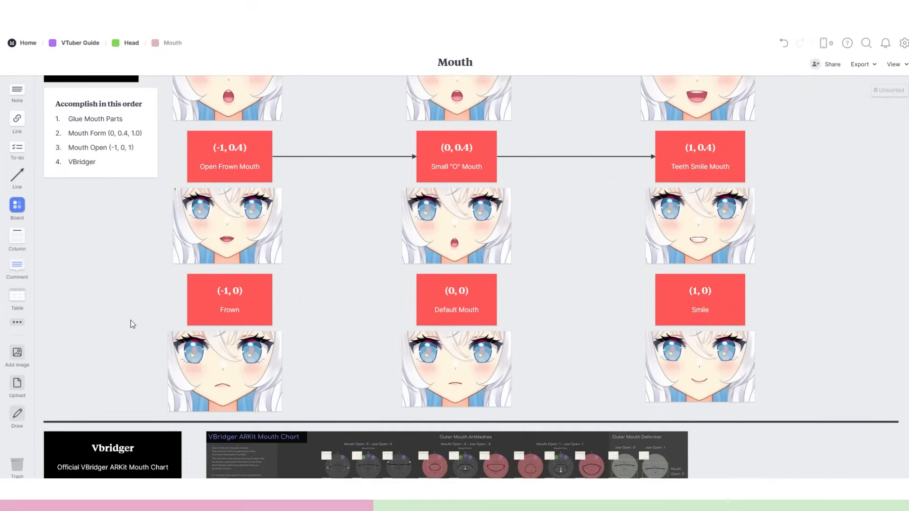
{"action": "scroll", "coordinate": [133, 324], "scroll_direction": "down", "scroll_amount": 3}
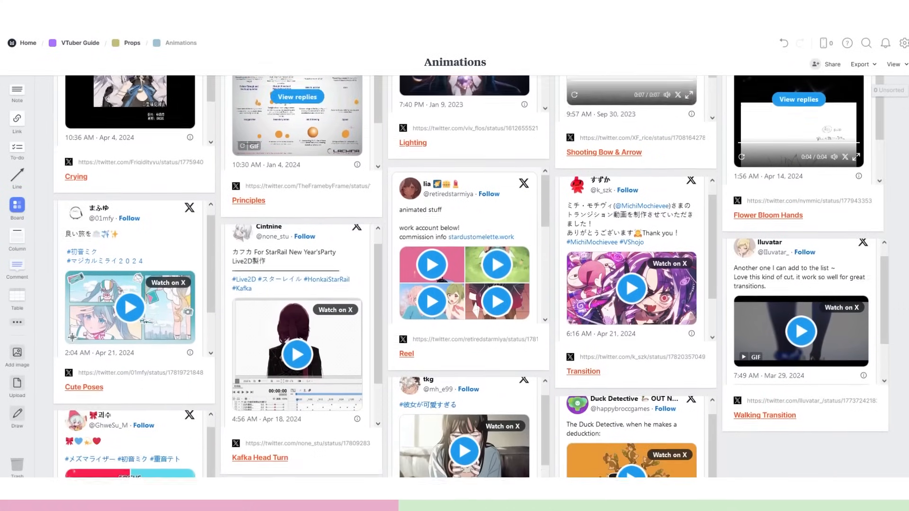
{"action": "scroll", "coordinate": [297, 336], "scroll_direction": "down", "scroll_amount": 1}
{"action": "left_click", "coordinate": [296, 336]}
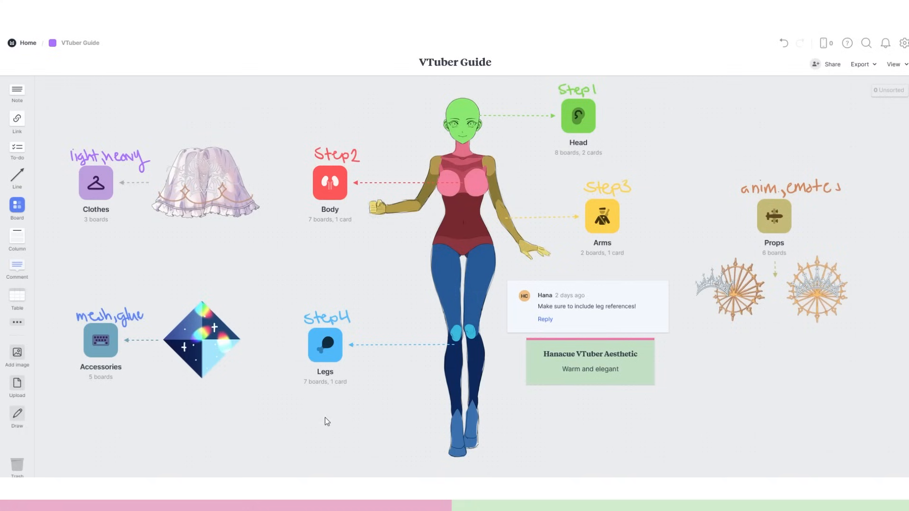
View the Head, Body and Legs boards in turn, returning to the VTuber Guide overview after each.
{"action": "left_click", "coordinate": [584, 126]}
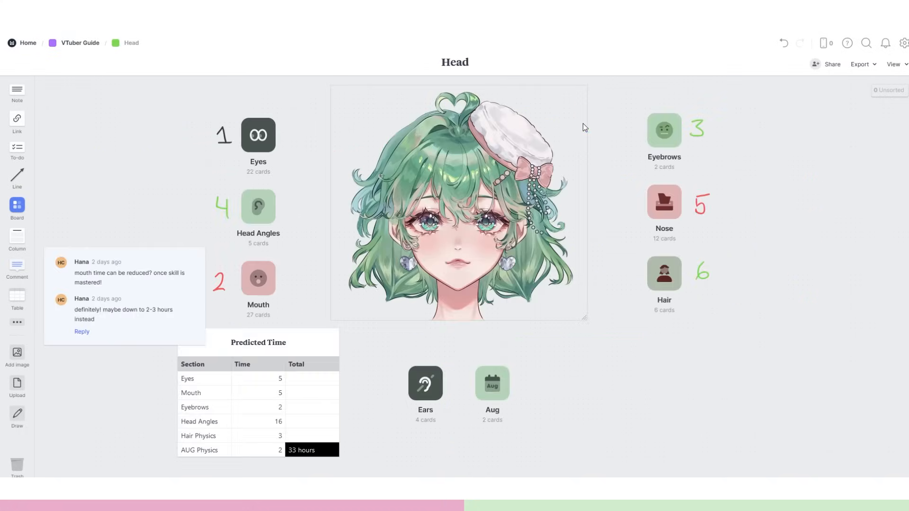
{"action": "left_click", "coordinate": [73, 44]}
{"action": "left_click", "coordinate": [317, 192]}
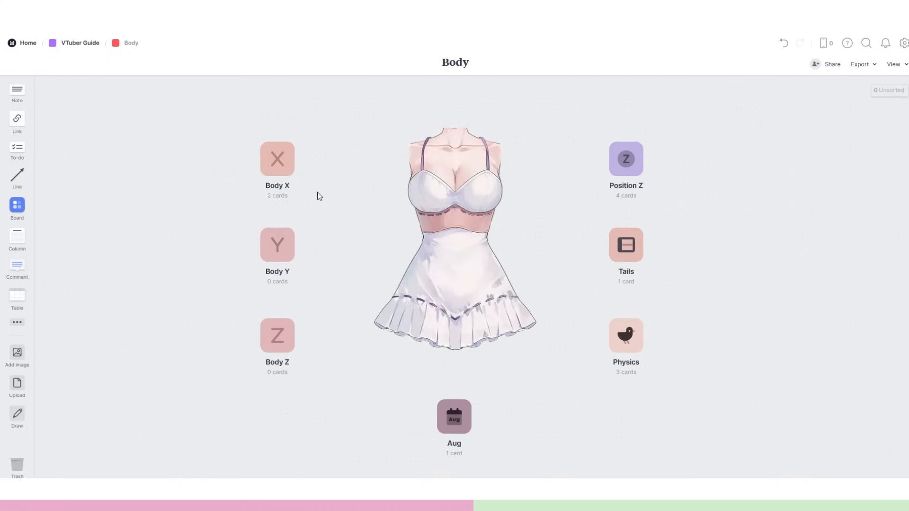
{"action": "left_click", "coordinate": [68, 44]}
{"action": "left_click", "coordinate": [325, 351]}
{"action": "left_click", "coordinate": [80, 43]}
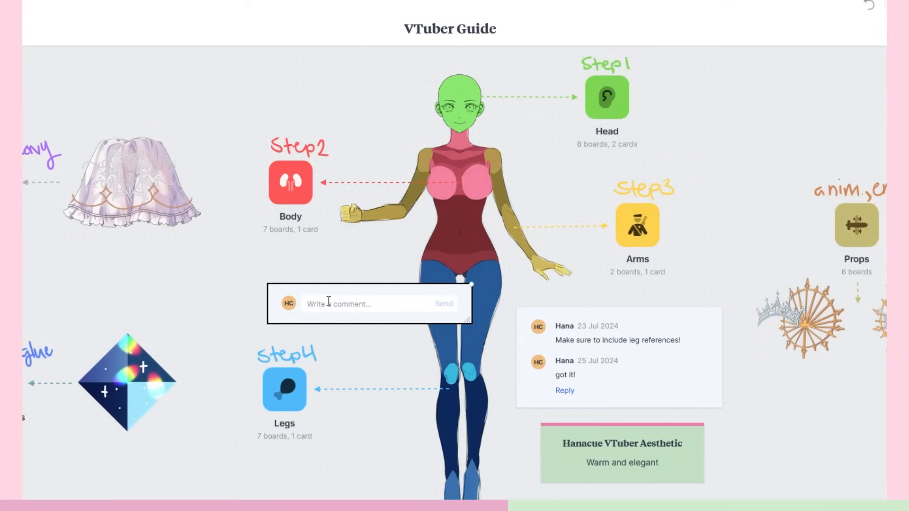
Post the comment "YOU GO GIRL!!!!!!!!!!!!" on the VTuber Guide board and reply to it with ":)))".
{"action": "type", "text": "TO"}
{"action": "key", "text": "BackSpace"}
{"action": "key", "text": "BackSpace"}
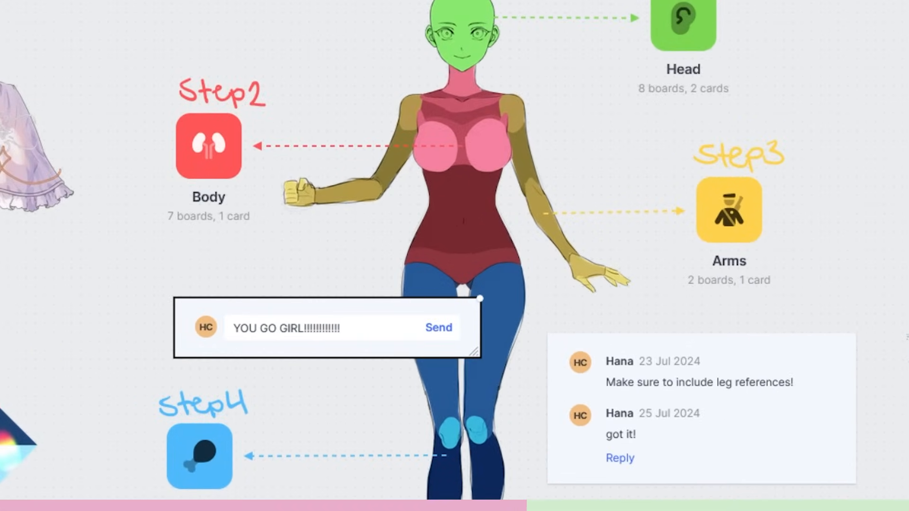
{"action": "left_click", "coordinate": [439, 328]}
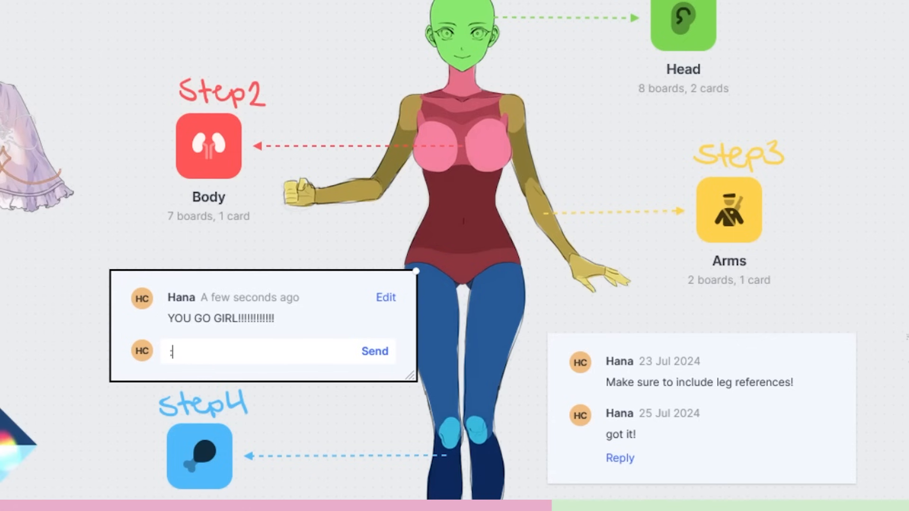
{"action": "type", "text": ":)))"}
{"action": "left_click", "coordinate": [375, 351]}
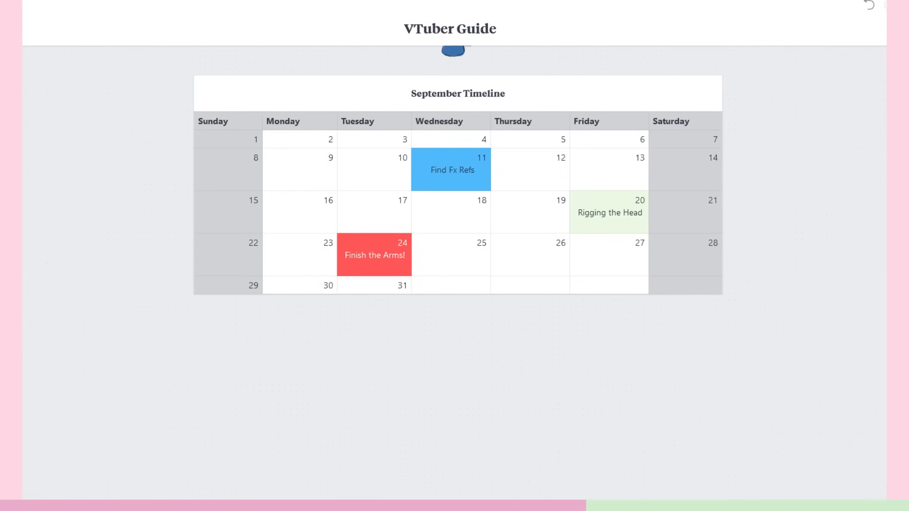
Open the Eyes board inside Head and review the eye open, eye smile and video reference sections.
{"action": "left_click_drag", "start_coordinate": [23, 410], "coordinate": [220, 340]}
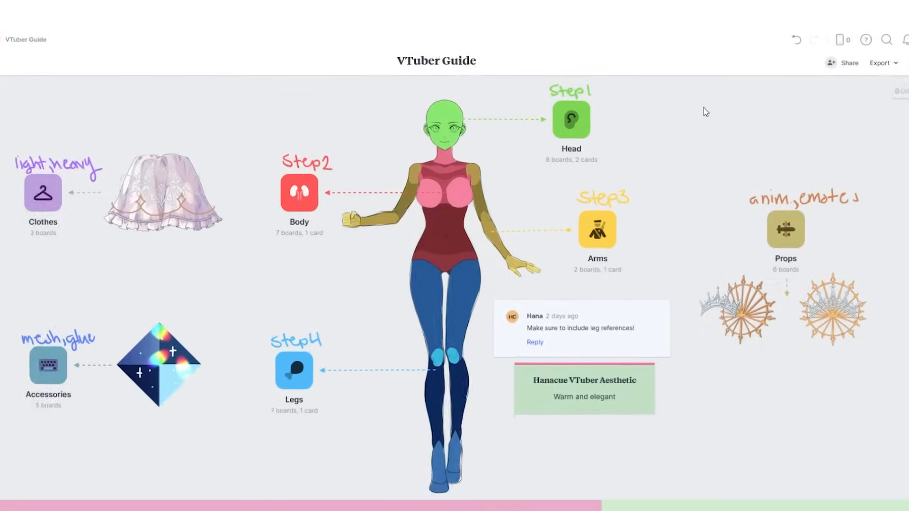
{"action": "left_click", "coordinate": [533, 146]}
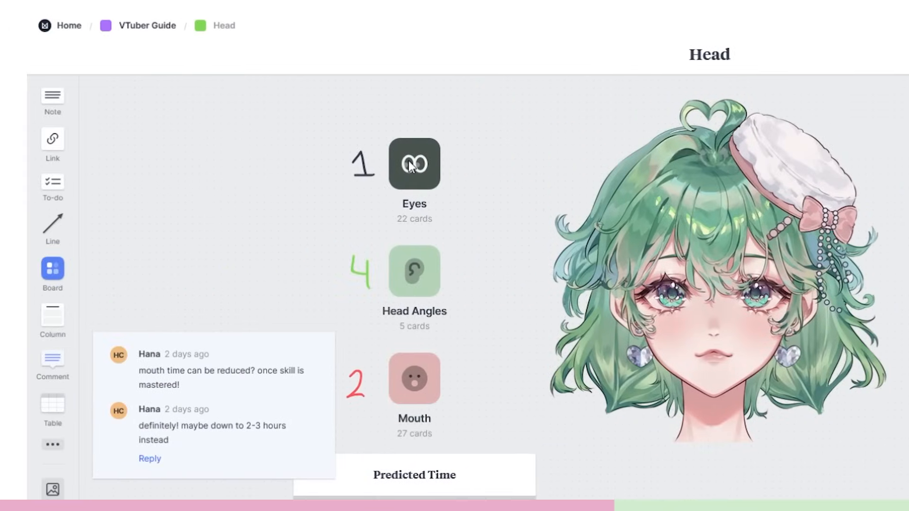
{"action": "left_click", "coordinate": [268, 156]}
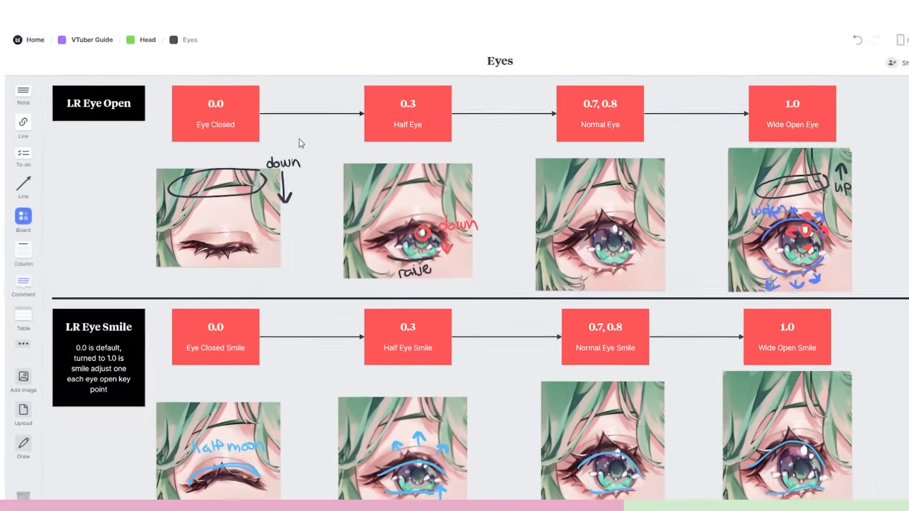
{"action": "scroll", "coordinate": [299, 142], "scroll_direction": "down", "scroll_amount": 2}
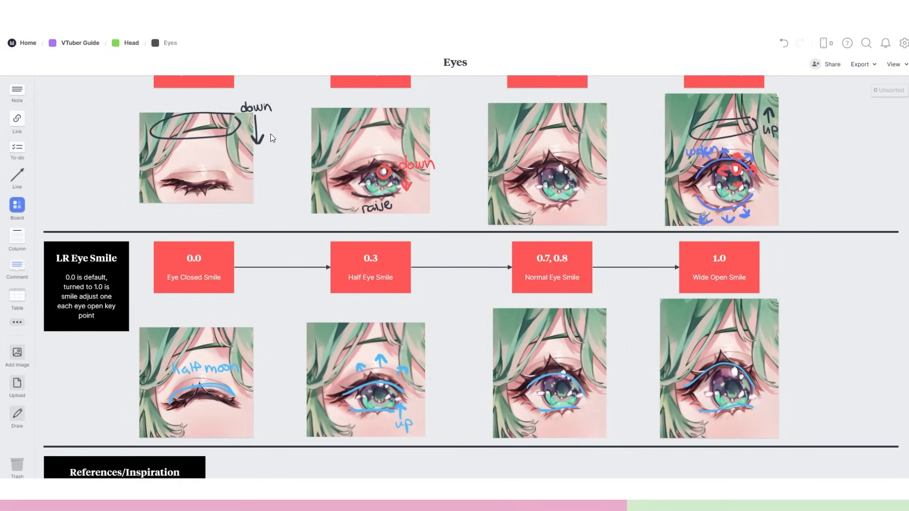
{"action": "scroll", "coordinate": [270, 134], "scroll_direction": "up", "scroll_amount": 1}
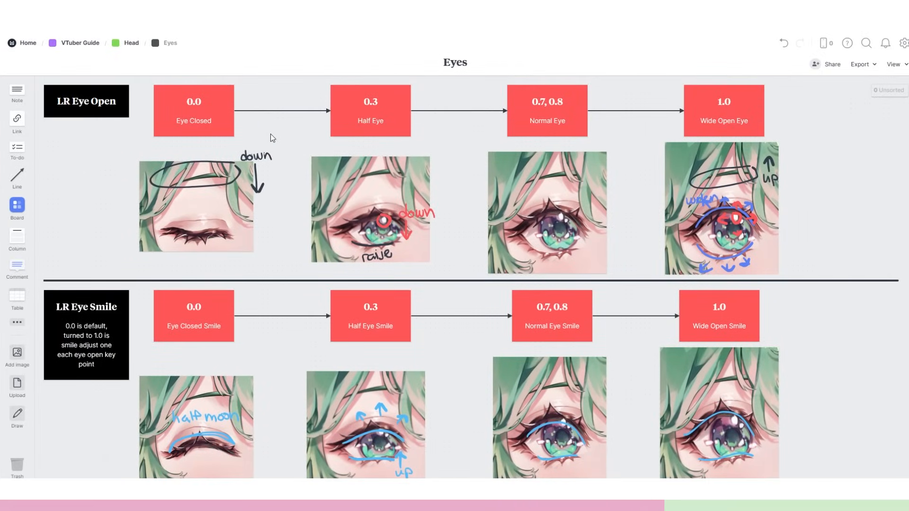
{"action": "scroll", "coordinate": [271, 138], "scroll_direction": "down", "scroll_amount": 10}
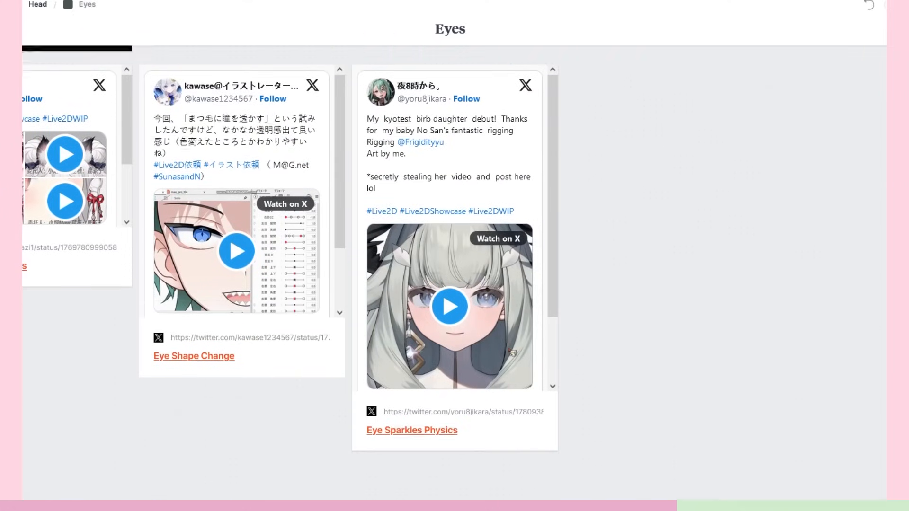
{"action": "scroll", "coordinate": [455, 278], "scroll_direction": "up", "scroll_amount": 3}
{"action": "scroll", "coordinate": [454, 279], "scroll_direction": "down", "scroll_amount": 2}
Preview the Storyboard and Inspiration Library templates for the Character #3 board.
{"action": "left_click", "coordinate": [254, 281]}
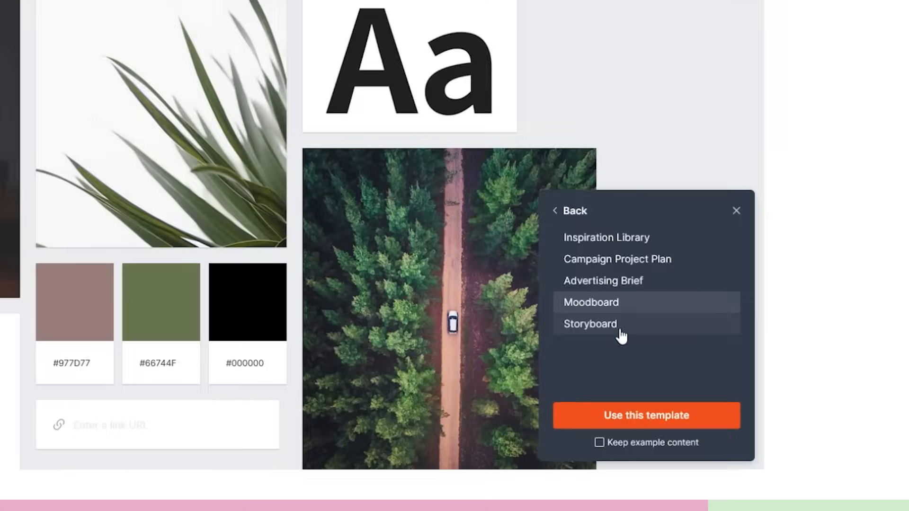
{"action": "left_click", "coordinate": [805, 382]}
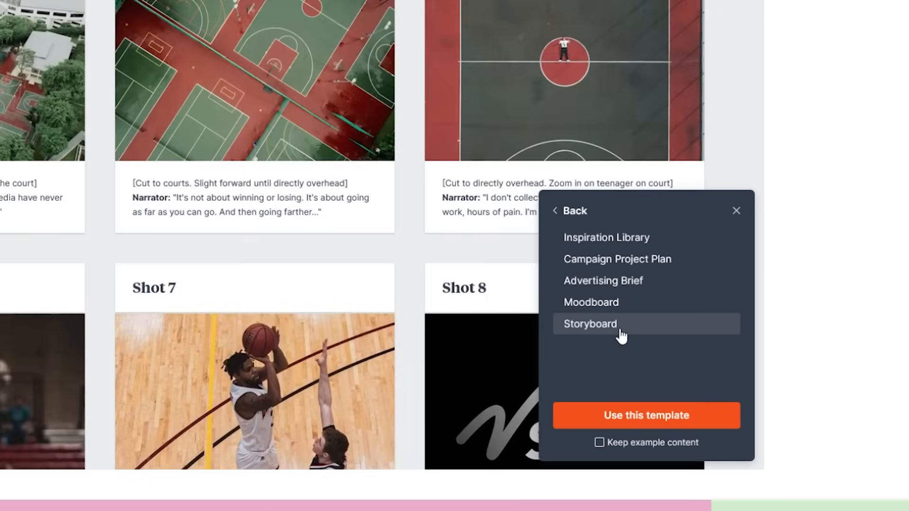
{"action": "left_click", "coordinate": [594, 239]}
Place a comment on the board and enter "lanc" in it.
{"action": "left_click_drag", "start_coordinate": [13, 263], "coordinate": [370, 137]}
{"action": "type", "text": "lanc"}
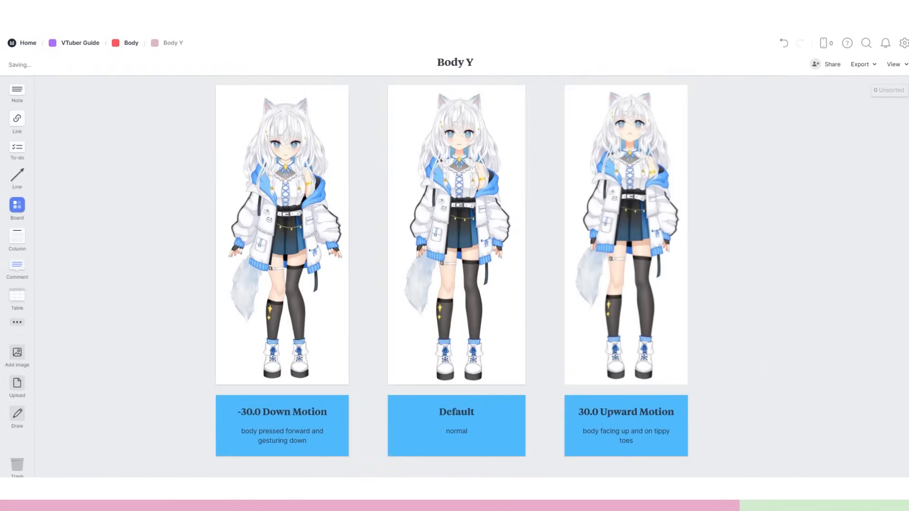
{"action": "left_click_drag", "start_coordinate": [327, 236], "coordinate": [332, 235]}
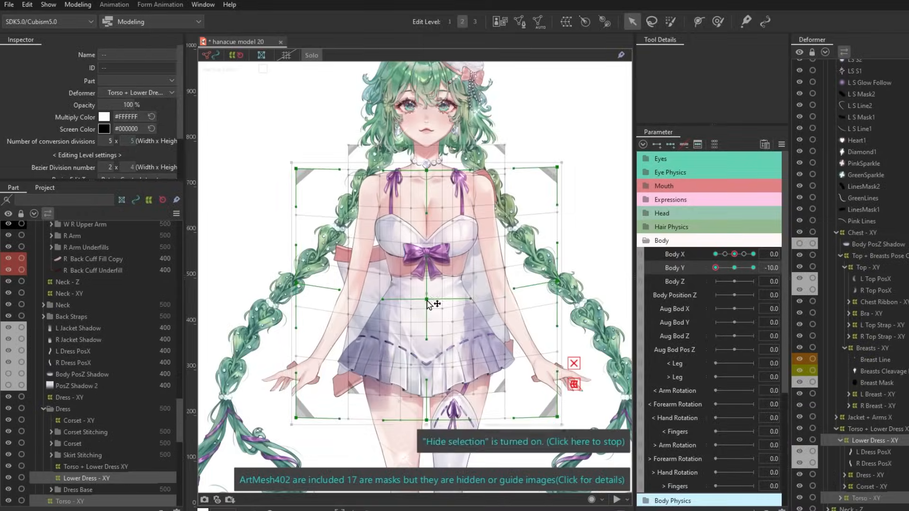
Switch to Live2D Cubism and bend the Torso + Lower Dress XY deformer's side and centre columns at Body Y -10.
{"action": "left_click", "coordinate": [96, 467]}
{"action": "left_click_drag", "start_coordinate": [260, 111], "coordinate": [367, 450]}
{"action": "left_click_drag", "start_coordinate": [555, 437], "coordinate": [552, 430]}
{"action": "left_click_drag", "start_coordinate": [427, 260], "coordinate": [426, 219]}
{"action": "left_click_drag", "start_coordinate": [303, 85], "coordinate": [338, 434]}
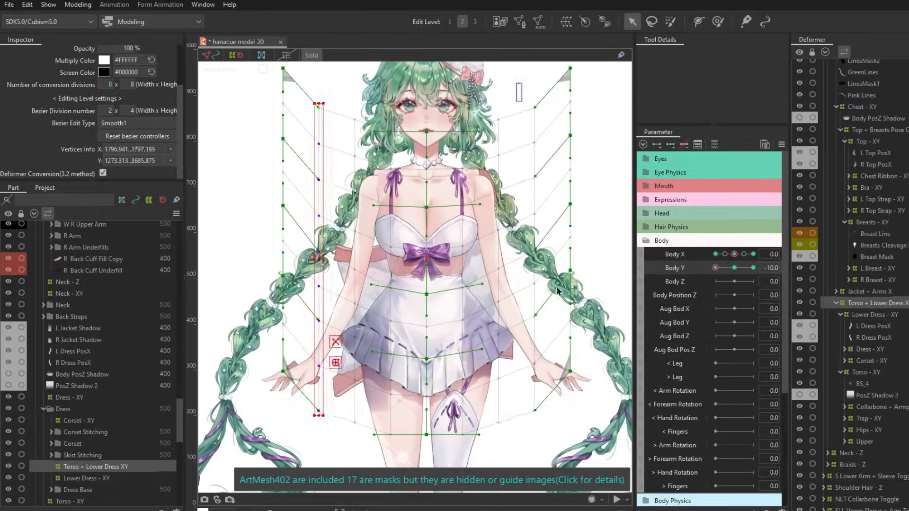
{"action": "left_click_drag", "start_coordinate": [515, 84], "coordinate": [544, 434]}
Adjust the Torso + Lower Dress XY deformer's centre and upper side points, and preview Body Y with the outlines hidden.
{"action": "mouse_move", "coordinate": [715, 268]}
{"action": "left_mouse_down"}
{"action": "mouse_move", "coordinate": [734, 268]}
{"action": "mouse_move", "coordinate": [715, 268]}
{"action": "left_mouse_up"}
{"action": "left_click_drag", "start_coordinate": [426, 251], "coordinate": [425, 263]}
{"action": "left_click_drag", "start_coordinate": [248, 71], "coordinate": [621, 125]}
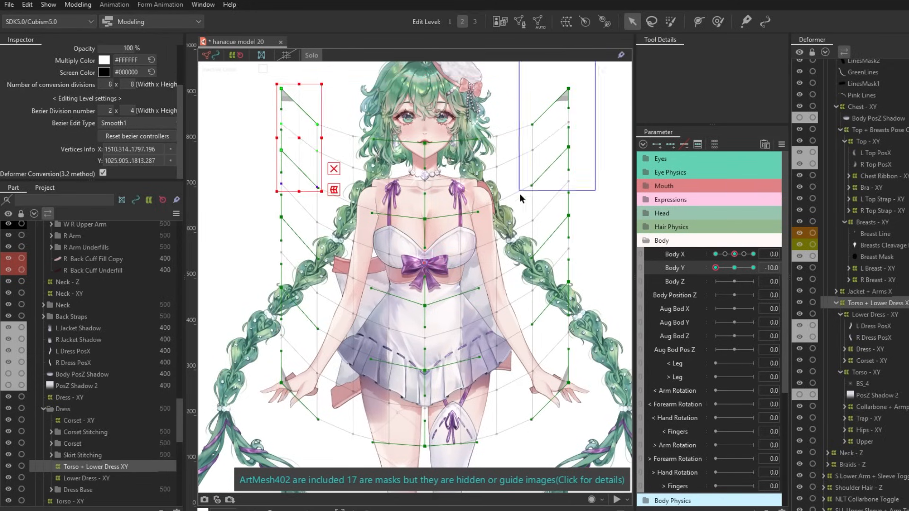
{"action": "left_click_drag", "start_coordinate": [520, 194], "coordinate": [519, 195]}
{"action": "key", "text": "ctrl+t"}
{"action": "scroll", "coordinate": [520, 199], "scroll_direction": "down", "scroll_amount": 5}
{"action": "mouse_move", "coordinate": [715, 268]}
{"action": "left_mouse_down"}
{"action": "mouse_move", "coordinate": [726, 274]}
{"action": "mouse_move", "coordinate": [716, 268]}
{"action": "left_mouse_up"}
Inspect the Body - XY and Jacket + Arms X deformers in turn with the model at Body Y -10.
{"action": "left_click", "coordinate": [857, 193]}
{"action": "key", "text": "ctrl+t"}
{"action": "scroll", "coordinate": [533, 177], "scroll_direction": "up", "scroll_amount": 3}
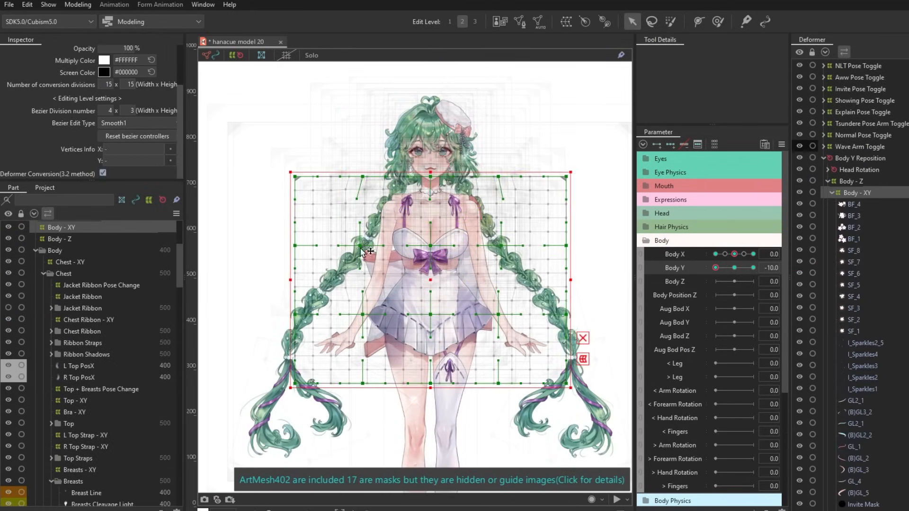
{"action": "key", "text": "ctrl+t"}
{"action": "scroll", "coordinate": [378, 294], "scroll_direction": "down", "scroll_amount": 4}
{"action": "scroll", "coordinate": [872, 259], "scroll_direction": "down", "scroll_amount": 10}
{"action": "left_click", "coordinate": [870, 395]}
{"action": "scroll", "coordinate": [419, 244], "scroll_direction": "up", "scroll_amount": 5}
{"action": "scroll", "coordinate": [497, 284], "scroll_direction": "down", "scroll_amount": 5}
{"action": "scroll", "coordinate": [496, 176], "scroll_direction": "up", "scroll_amount": 3}
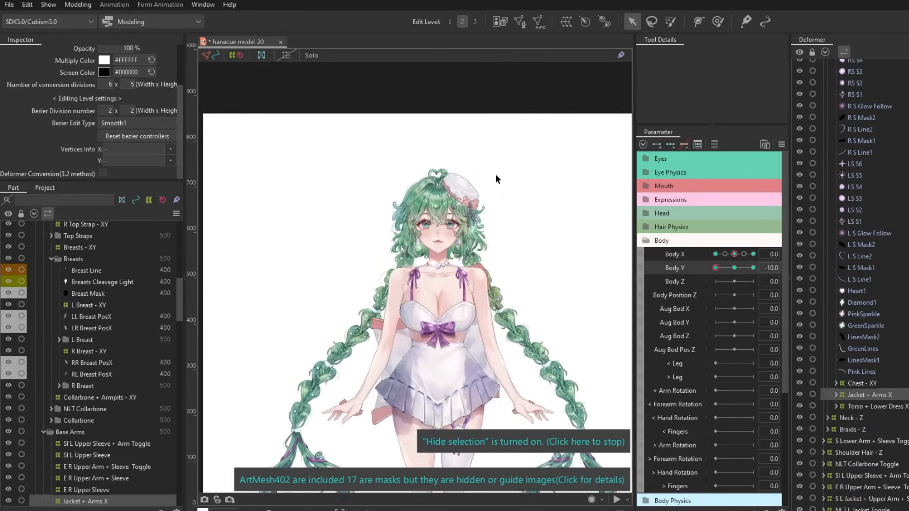
Adjust the deform path of the Skirt Stitch Gradient Copy along the lower skirt at Body Y -10.
{"action": "scroll", "coordinate": [495, 176], "scroll_direction": "down", "scroll_amount": 3}
{"action": "left_click", "coordinate": [836, 406]}
{"action": "left_click", "coordinate": [875, 419]}
{"action": "scroll", "coordinate": [438, 327], "scroll_direction": "up", "scroll_amount": 5}
{"action": "left_click", "coordinate": [765, 21]}
{"action": "left_click", "coordinate": [507, 286]}
{"action": "left_click", "coordinate": [632, 21]}
{"action": "scroll", "coordinate": [531, 164], "scroll_direction": "down", "scroll_amount": 2}
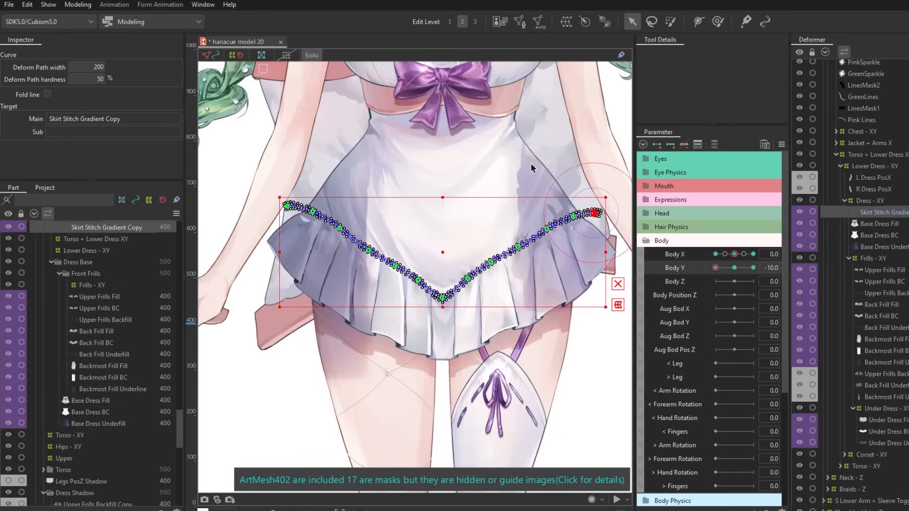
{"action": "scroll", "coordinate": [531, 166], "scroll_direction": "up", "scroll_amount": 3}
{"action": "left_click", "coordinate": [552, 260]}
{"action": "left_click", "coordinate": [257, 260], "text": "shift"}
Preview the skirt's Body Y movement with outlines hidden, and select the Upper Frills meshes for the Deform Brush.
{"action": "key", "text": "ctrl+t"}
{"action": "scroll", "coordinate": [417, 266], "scroll_direction": "down", "scroll_amount": 5}
{"action": "mouse_move", "coordinate": [716, 268]}
{"action": "left_mouse_down"}
{"action": "mouse_move", "coordinate": [732, 279]}
{"action": "mouse_move", "coordinate": [730, 266]}
{"action": "mouse_move", "coordinate": [716, 268]}
{"action": "left_mouse_up"}
{"action": "left_click", "coordinate": [718, 21]}
{"action": "scroll", "coordinate": [426, 293], "scroll_direction": "up", "scroll_amount": 3}
{"action": "left_click", "coordinate": [885, 281]}
{"action": "left_click", "coordinate": [885, 270]}
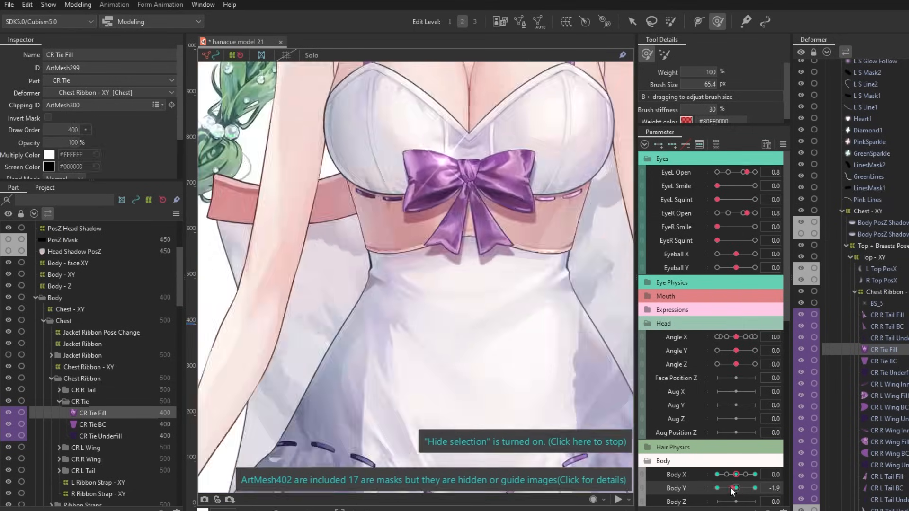
Set Body Y to -10 and select the chest ribbon's CR L Wing Fill and CR R Wing Fill for the Deform Brush.
{"action": "scroll", "coordinate": [417, 275], "scroll_direction": "up", "scroll_amount": 5}
{"action": "scroll", "coordinate": [335, 276], "scroll_direction": "down", "scroll_amount": 3}
{"action": "scroll", "coordinate": [334, 276], "scroll_direction": "down", "scroll_amount": 5}
{"action": "mouse_move", "coordinate": [717, 488]}
{"action": "left_mouse_down"}
{"action": "mouse_move", "coordinate": [735, 488]}
{"action": "mouse_move", "coordinate": [717, 490]}
{"action": "left_mouse_up"}
{"action": "scroll", "coordinate": [433, 189], "scroll_direction": "up", "scroll_amount": 5}
{"action": "scroll", "coordinate": [426, 284], "scroll_direction": "down", "scroll_amount": 4}
{"action": "left_click", "coordinate": [98, 443]}
{"action": "left_click", "coordinate": [98, 501], "text": "ctrl"}
{"action": "scroll", "coordinate": [413, 327], "scroll_direction": "up", "scroll_amount": 4}
{"action": "scroll", "coordinate": [417, 275], "scroll_direction": "down", "scroll_amount": 4}
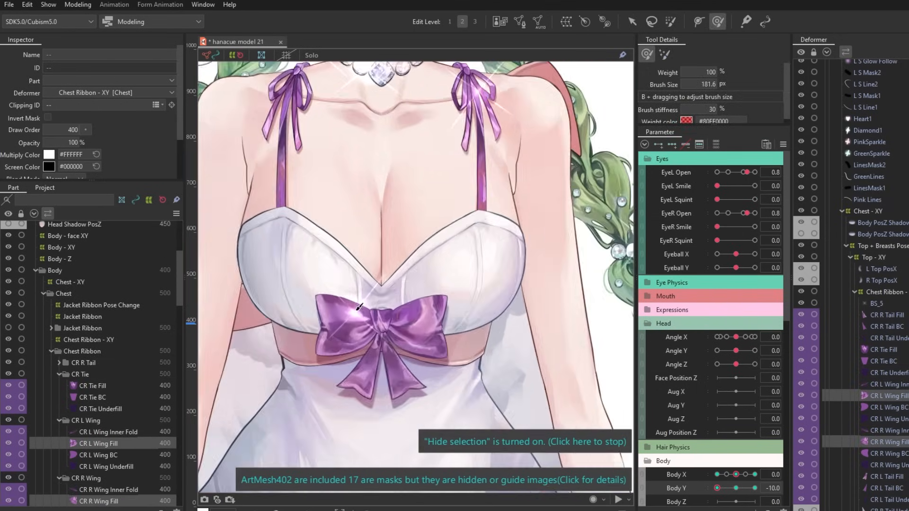
{"action": "scroll", "coordinate": [417, 308], "scroll_direction": "up", "scroll_amount": 5}
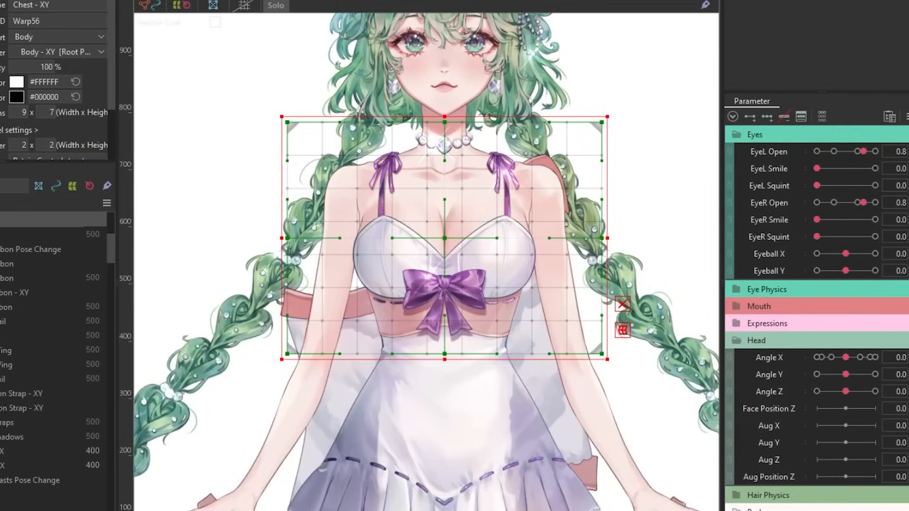
Reshape the centre of the Chest - XY warp deformer, and preview Body Y with the outlines hidden.
{"action": "left_click_drag", "start_coordinate": [445, 238], "coordinate": [445, 334]}
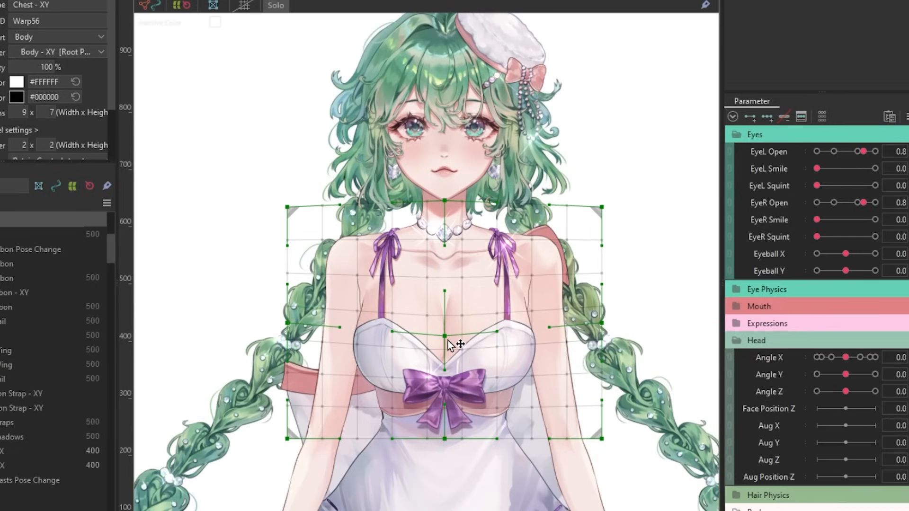
{"action": "left_click_drag", "start_coordinate": [374, 266], "coordinate": [527, 388]}
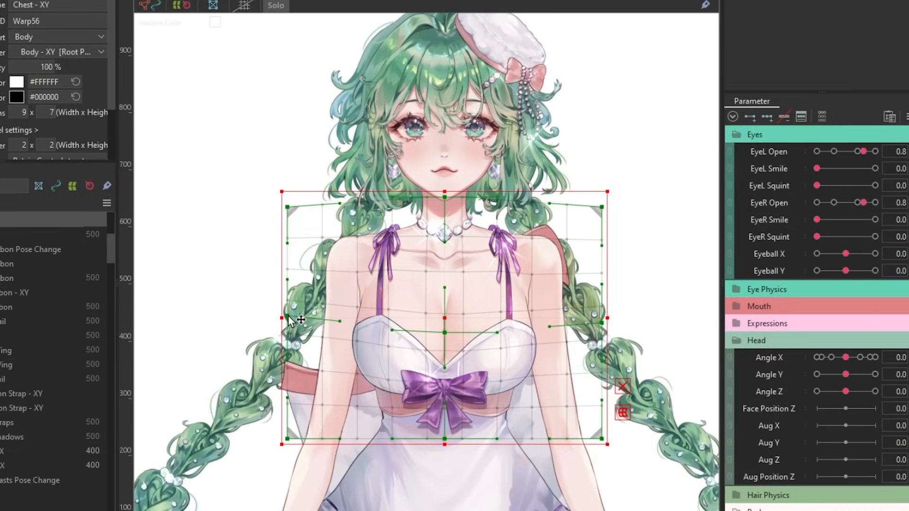
{"action": "key", "text": "ctrl+t"}
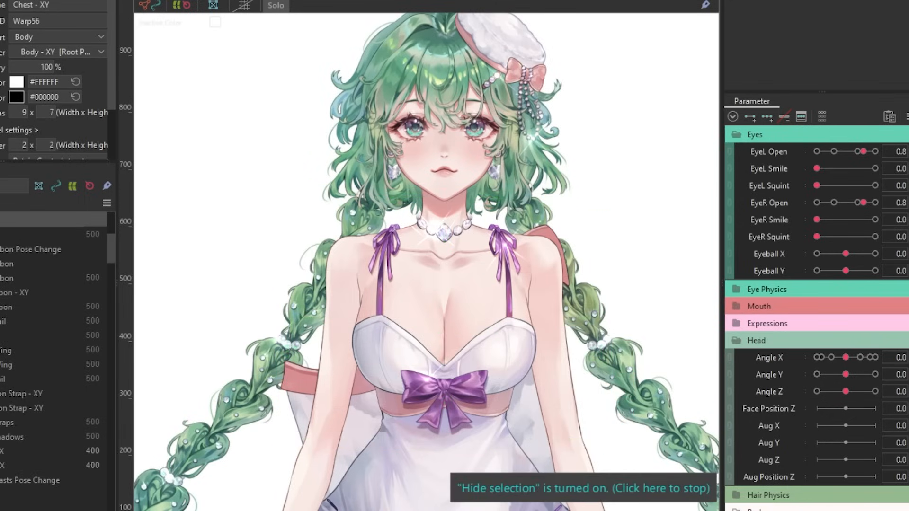
{"action": "left_click_drag", "start_coordinate": [846, 510], "coordinate": [817, 510]}
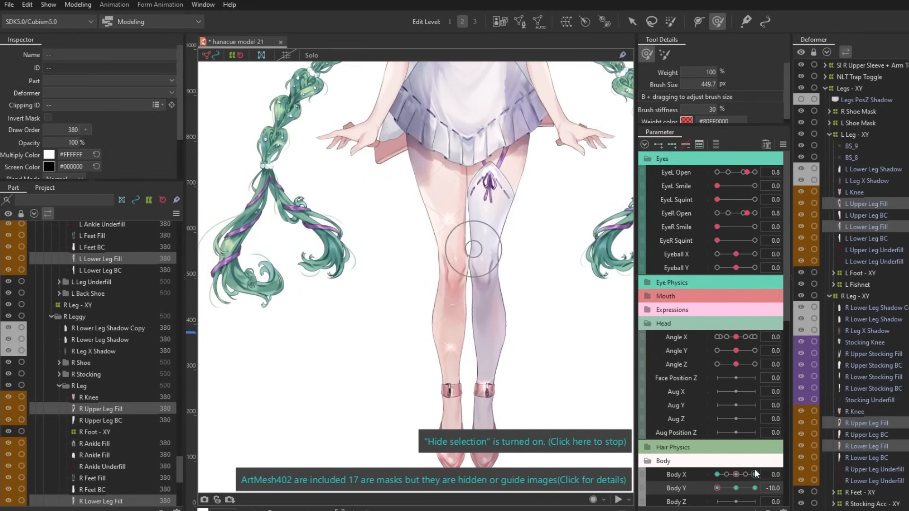
{"action": "mouse_move", "coordinate": [717, 489]}
{"action": "left_mouse_down"}
{"action": "mouse_move", "coordinate": [732, 488]}
{"action": "mouse_move", "coordinate": [716, 488]}
{"action": "left_mouse_up"}
Check the Chest - XY and Top - XY deformers, set Body Y to 10 and sweep it to review the movement.
{"action": "left_click", "coordinate": [867, 216]}
{"action": "left_click", "coordinate": [874, 262], "text": "shift"}
{"action": "scroll", "coordinate": [510, 113], "scroll_direction": "up", "scroll_amount": 4}
{"action": "scroll", "coordinate": [428, 378], "scroll_direction": "down", "scroll_amount": 2}
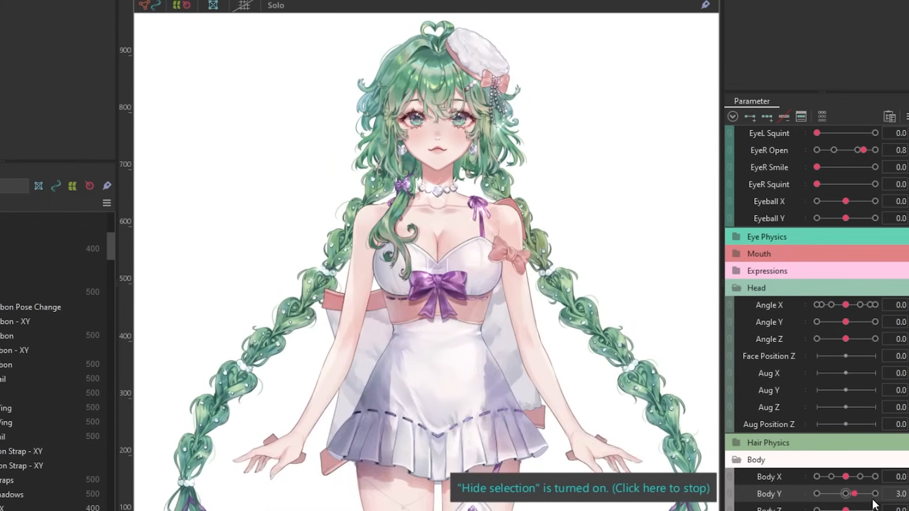
{"action": "left_click", "coordinate": [873, 496]}
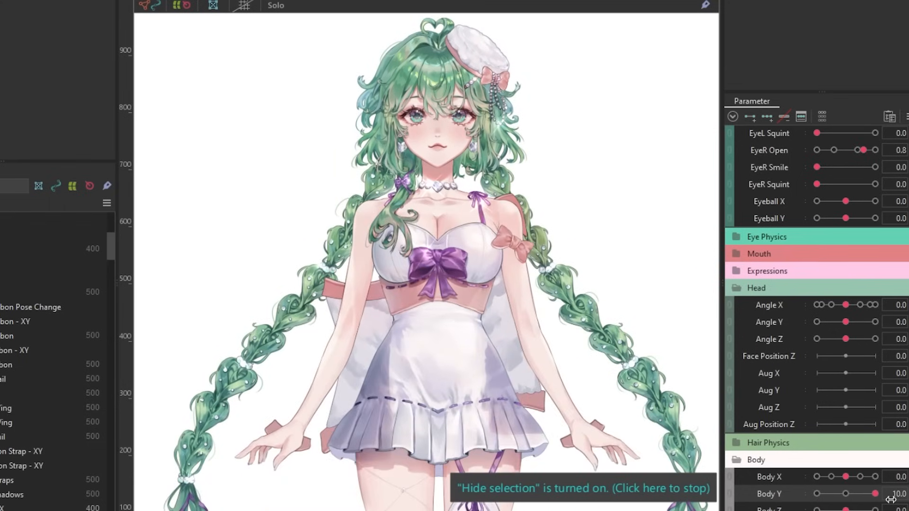
{"action": "left_click_drag", "start_coordinate": [892, 505], "coordinate": [862, 510]}
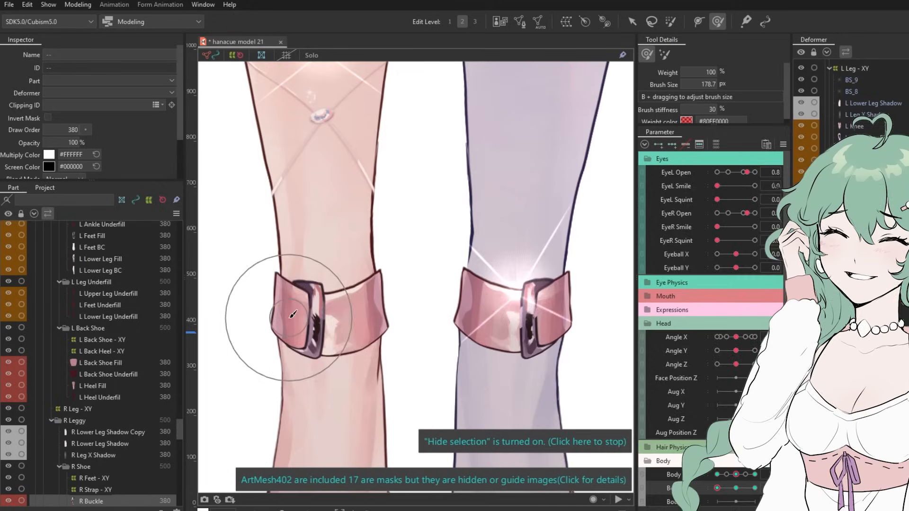
Select the leg, stocking and ankle meshes around the shoe straps for the Deform Brush at Body Y -10.
{"action": "scroll", "coordinate": [358, 188], "scroll_direction": "down", "scroll_amount": 5}
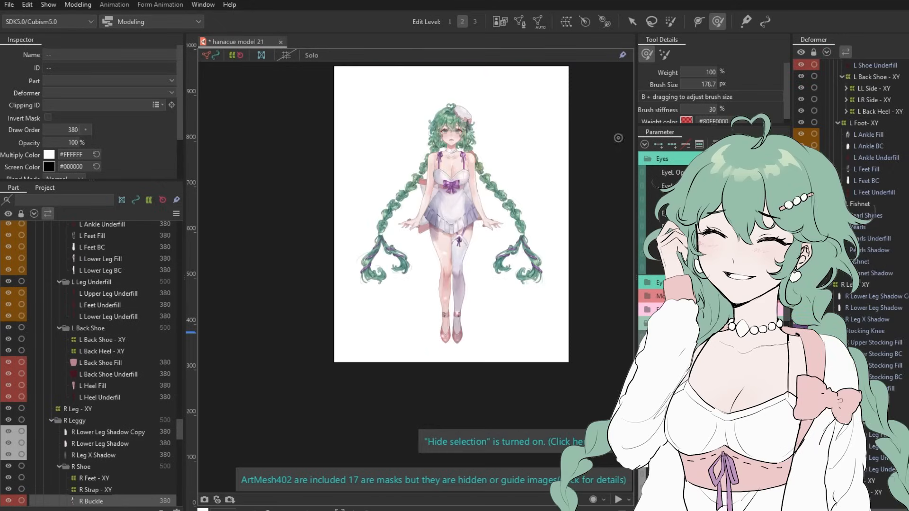
{"action": "scroll", "coordinate": [359, 188], "scroll_direction": "up", "scroll_amount": 8}
{"action": "left_click", "coordinate": [359, 188]}
{"action": "scroll", "coordinate": [385, 250], "scroll_direction": "up", "scroll_amount": 3}
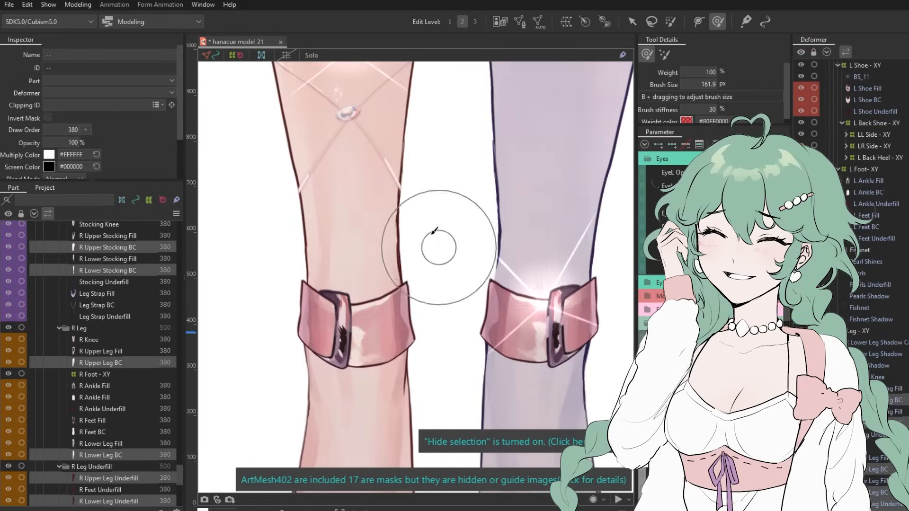
{"action": "left_click", "coordinate": [376, 225]}
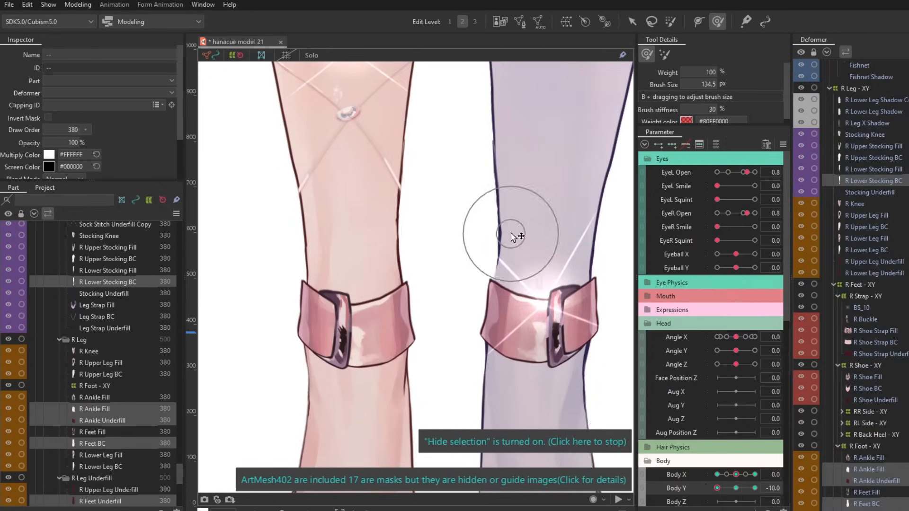
{"action": "scroll", "coordinate": [457, 240], "scroll_direction": "down", "scroll_amount": 3}
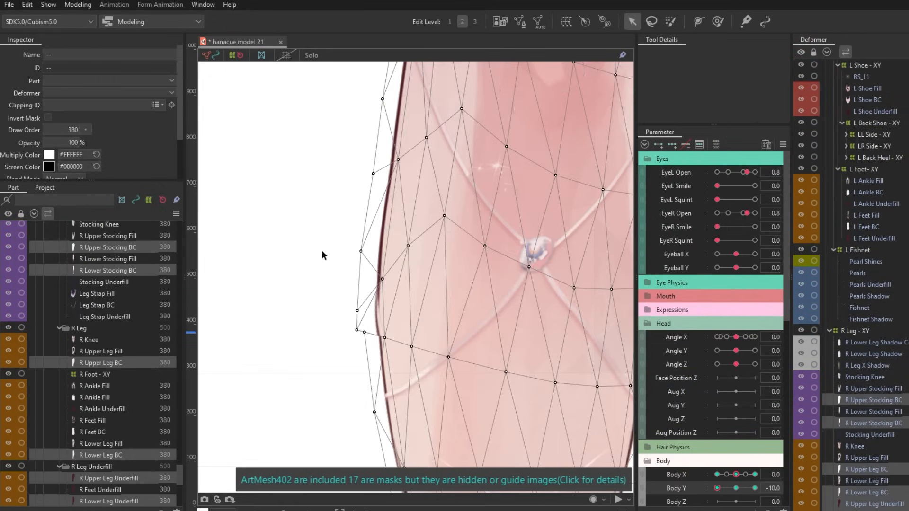
{"action": "scroll", "coordinate": [322, 256], "scroll_direction": "down", "scroll_amount": 6}
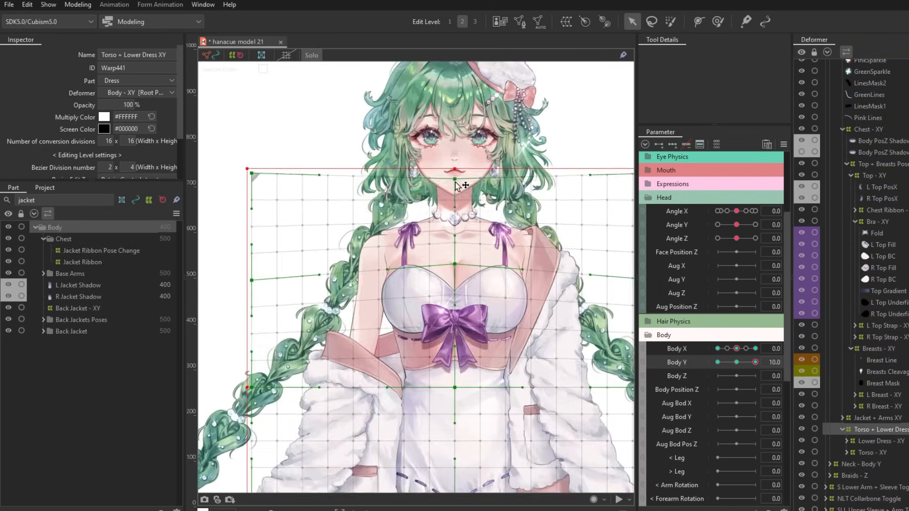
Sweep Body Y to 10 on the jacketed model and inspect the Torso + Lower Dress XY and Body - XY deformers.
{"action": "left_click_drag", "start_coordinate": [737, 362], "coordinate": [753, 364]}
{"action": "scroll", "coordinate": [455, 284], "scroll_direction": "down", "scroll_amount": 5}
{"action": "key", "text": "ctrl+t"}
{"action": "scroll", "coordinate": [877, 209], "scroll_direction": "up", "scroll_amount": 10}
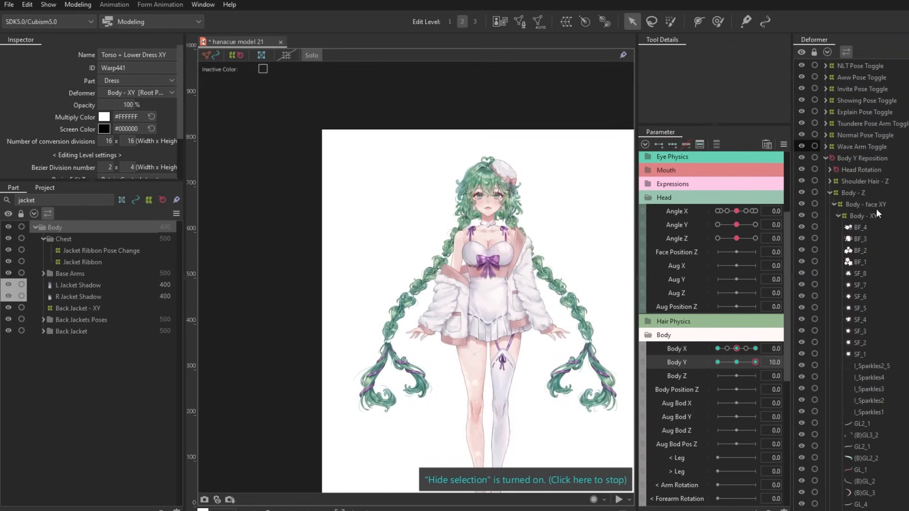
{"action": "left_click", "coordinate": [871, 215]}
{"action": "key", "text": "ctrl+t"}
{"action": "scroll", "coordinate": [464, 289], "scroll_direction": "up", "scroll_amount": 5}
{"action": "scroll", "coordinate": [412, 167], "scroll_direction": "down", "scroll_amount": 3}
{"action": "key", "text": "ctrl+t"}
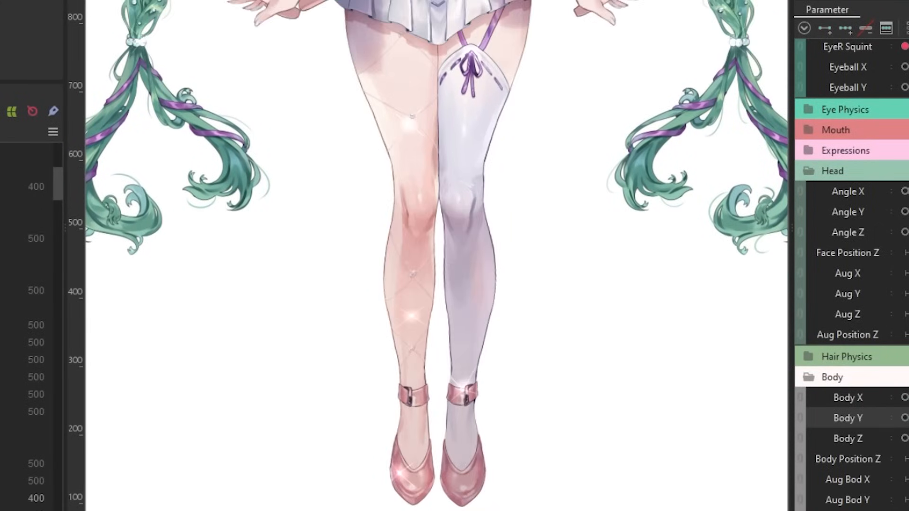
Sweep Body Y and examine how the thighs, ankles and shoes move.
{"action": "mouse_move", "coordinate": [908, 419]}
{"action": "left_mouse_down"}
{"action": "mouse_move", "coordinate": [845, 422]}
{"action": "mouse_move", "coordinate": [906, 430]}
{"action": "left_mouse_up"}
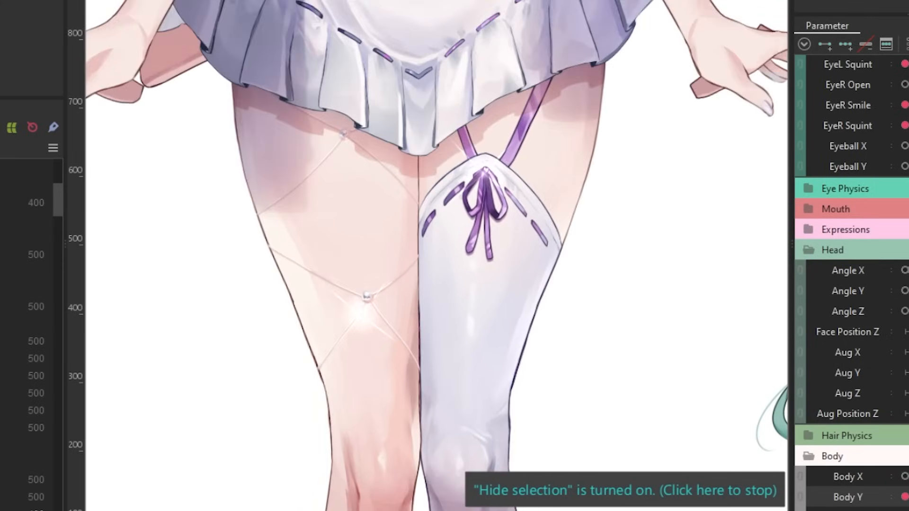
{"action": "scroll", "coordinate": [848, 284], "scroll_direction": "down", "scroll_amount": 1}
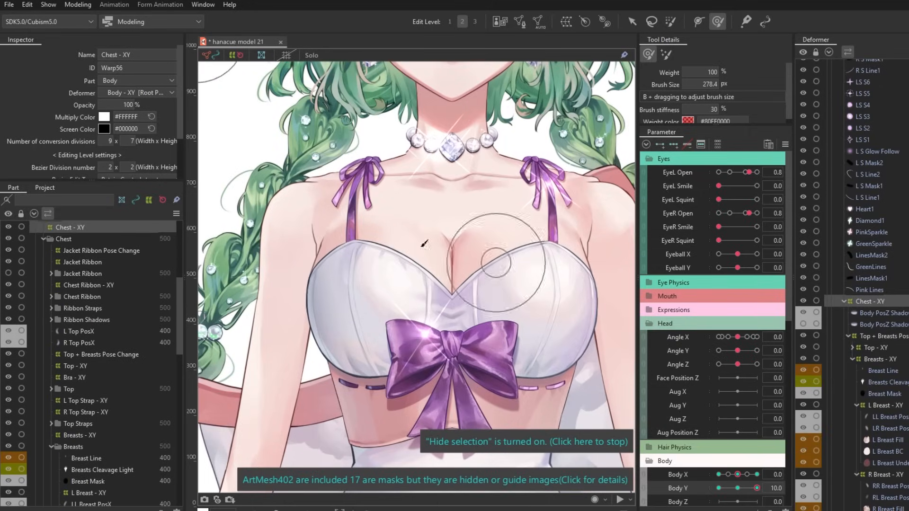
Select the Breasts - XY deformer's L Breast Fill and R Breast Fill meshes for the Deform Brush at Body Y 10.
{"action": "left_click", "coordinate": [880, 359]}
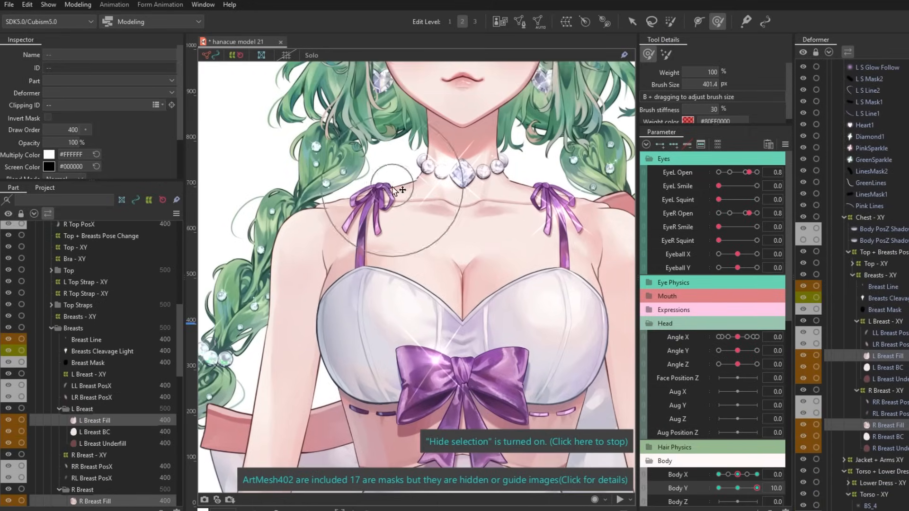
{"action": "scroll", "coordinate": [445, 270], "scroll_direction": "down", "scroll_amount": 5}
{"action": "scroll", "coordinate": [440, 277], "scroll_direction": "up", "scroll_amount": 10}
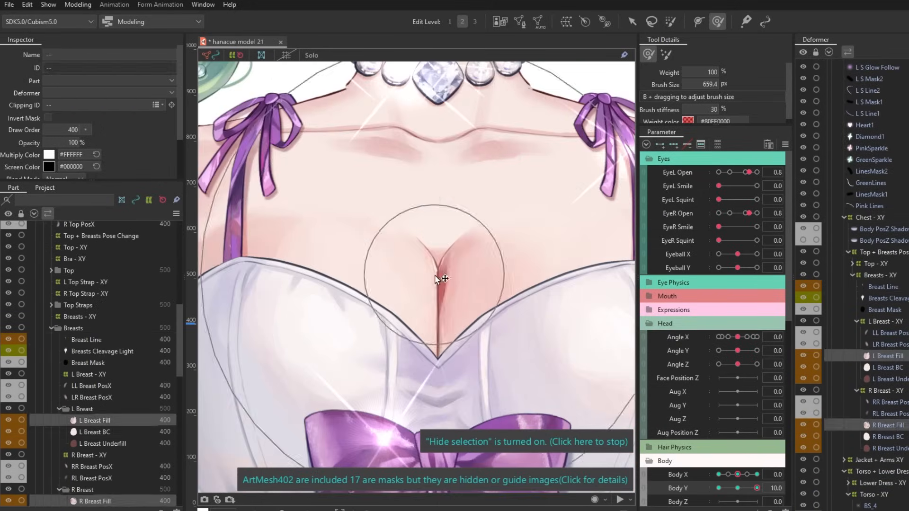
{"action": "scroll", "coordinate": [447, 266], "scroll_direction": "down", "scroll_amount": 5}
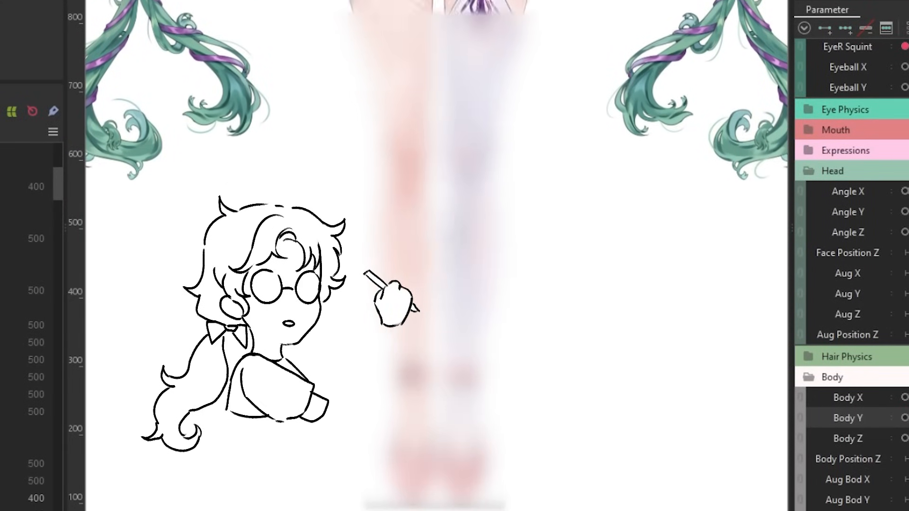
Hide the selection outlines and select the Chest - XY deformer at Body Y 10.
{"action": "mouse_move", "coordinate": [907, 421]}
{"action": "left_mouse_down"}
{"action": "mouse_move", "coordinate": [858, 421]}
{"action": "mouse_move", "coordinate": [906, 428]}
{"action": "left_mouse_up"}
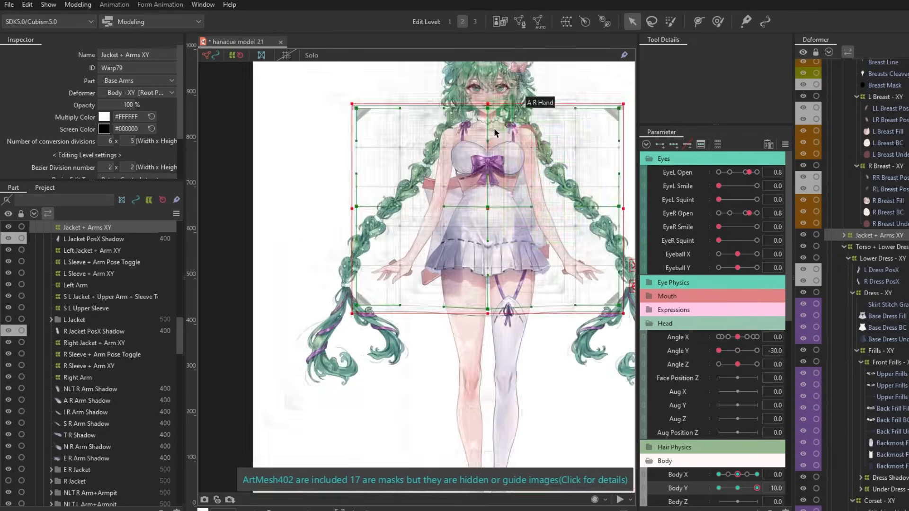
{"action": "key", "text": "ctrl+h"}
{"action": "scroll", "coordinate": [873, 237], "scroll_direction": "up", "scroll_amount": 10}
{"action": "key", "text": "ctrl+h"}
{"action": "left_click", "coordinate": [866, 176]}
{"action": "scroll", "coordinate": [870, 218], "scroll_direction": "down", "scroll_amount": 5}
{"action": "left_click", "coordinate": [870, 217]}
{"action": "scroll", "coordinate": [480, 223], "scroll_direction": "up", "scroll_amount": 3}
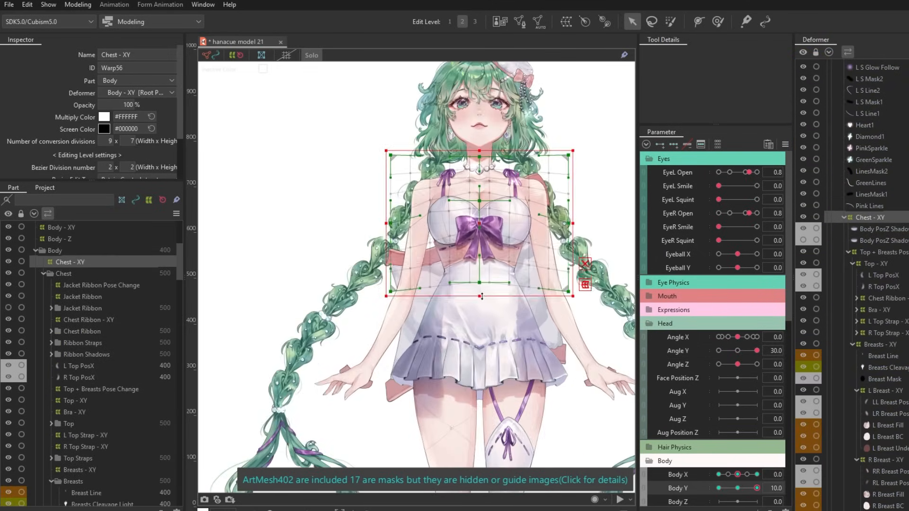
Select the Base Dress Fill mesh of the Dress - XY deformer for the Deform Brush at Body Y 10.
{"action": "scroll", "coordinate": [885, 244], "scroll_direction": "down", "scroll_amount": 10}
{"action": "left_click", "coordinate": [885, 245]}
{"action": "key", "text": "ctrl+h"}
{"action": "left_click", "coordinate": [878, 331]}
{"action": "scroll", "coordinate": [454, 265], "scroll_direction": "up", "scroll_amount": 4}
{"action": "scroll", "coordinate": [541, 314], "scroll_direction": "down", "scroll_amount": 5}
{"action": "left_click", "coordinate": [887, 148]}
{"action": "left_click", "coordinate": [717, 21]}
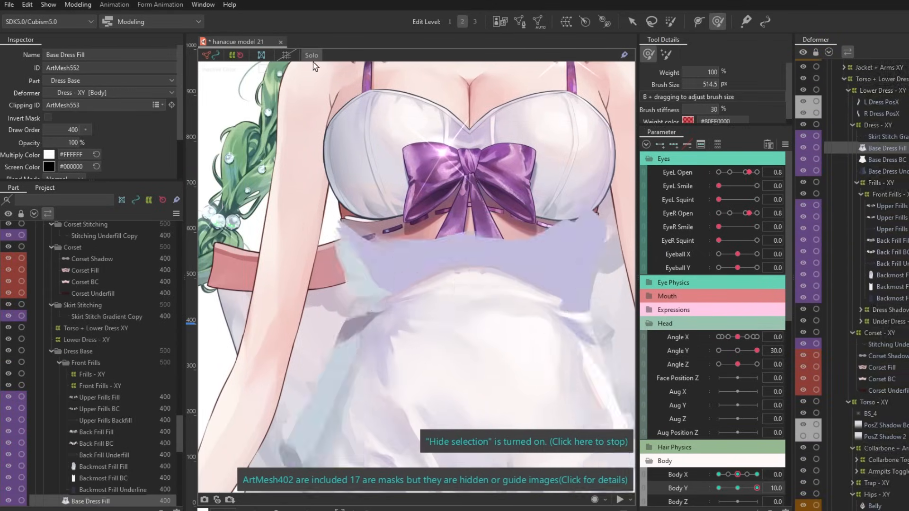
Set Angle Y to -30, sweep Body Y to check the movement, and select the Chest - XY deformer.
{"action": "scroll", "coordinate": [464, 265], "scroll_direction": "down", "scroll_amount": 3}
{"action": "left_click_drag", "start_coordinate": [757, 489], "coordinate": [745, 488]}
{"action": "scroll", "coordinate": [554, 319], "scroll_direction": "down", "scroll_amount": 3}
{"action": "left_click_drag", "start_coordinate": [757, 351], "coordinate": [719, 351]}
{"action": "scroll", "coordinate": [464, 189], "scroll_direction": "up", "scroll_amount": 3}
{"action": "left_click_drag", "start_coordinate": [757, 489], "coordinate": [737, 488]}
{"action": "scroll", "coordinate": [870, 189], "scroll_direction": "up", "scroll_amount": 8}
{"action": "left_click", "coordinate": [870, 175]}
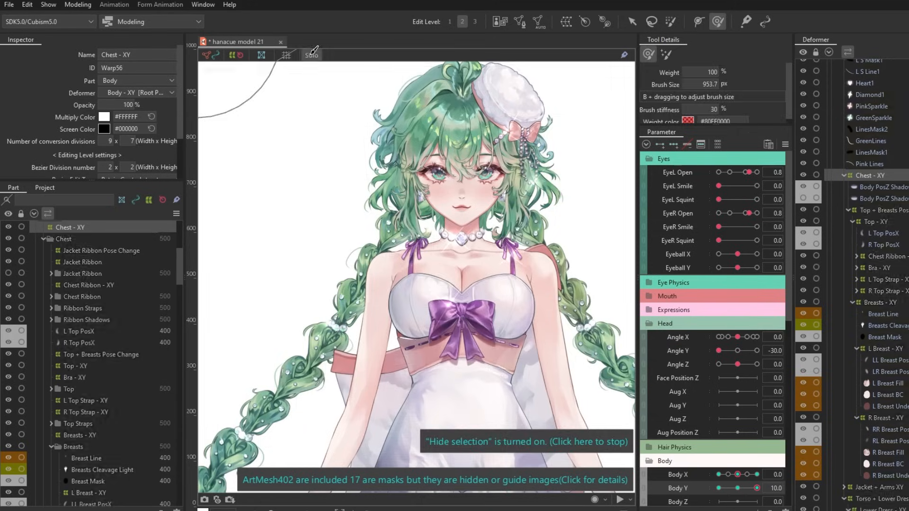
Set Angle Y to 0, ready a chest object for the Deform Brush, and sweep Body Y.
{"action": "left_click", "coordinate": [632, 21]}
{"action": "scroll", "coordinate": [526, 298], "scroll_direction": "down", "scroll_amount": 5}
{"action": "left_click_drag", "start_coordinate": [719, 351], "coordinate": [738, 351]}
{"action": "scroll", "coordinate": [526, 265], "scroll_direction": "up", "scroll_amount": 5}
{"action": "left_click", "coordinate": [875, 450]}
{"action": "left_click", "coordinate": [718, 21]}
{"action": "scroll", "coordinate": [465, 284], "scroll_direction": "up", "scroll_amount": 3}
{"action": "left_click_drag", "start_coordinate": [757, 488], "coordinate": [741, 488]}
Select the Front Necklace - XY deformer under Necklace - XY and set Angle Y to -30.
{"action": "left_click", "coordinate": [845, 439]}
{"action": "left_click", "coordinate": [887, 443]}
{"action": "scroll", "coordinate": [511, 284], "scroll_direction": "up", "scroll_amount": 3}
{"action": "left_click", "coordinate": [887, 444]}
{"action": "scroll", "coordinate": [435, 283], "scroll_direction": "down", "scroll_amount": 6}
{"action": "left_click", "coordinate": [887, 432]}
{"action": "left_click_drag", "start_coordinate": [738, 350], "coordinate": [719, 351]}
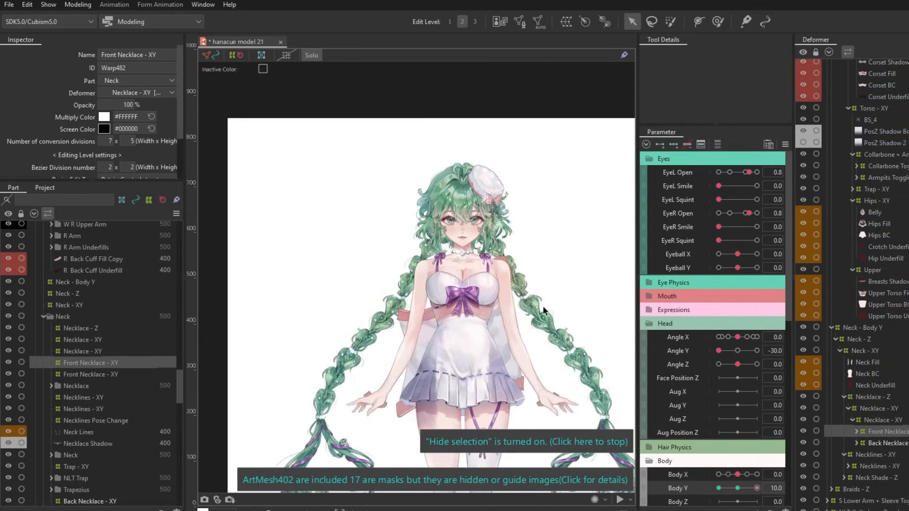
Move Body X to 10 and inspect how the body turns with Body Y at 10.
{"action": "scroll", "coordinate": [464, 237], "scroll_direction": "up", "scroll_amount": 4}
{"action": "left_click_drag", "start_coordinate": [738, 474], "coordinate": [757, 474]}
{"action": "left_click", "coordinate": [889, 349], "text": "ctrl"}
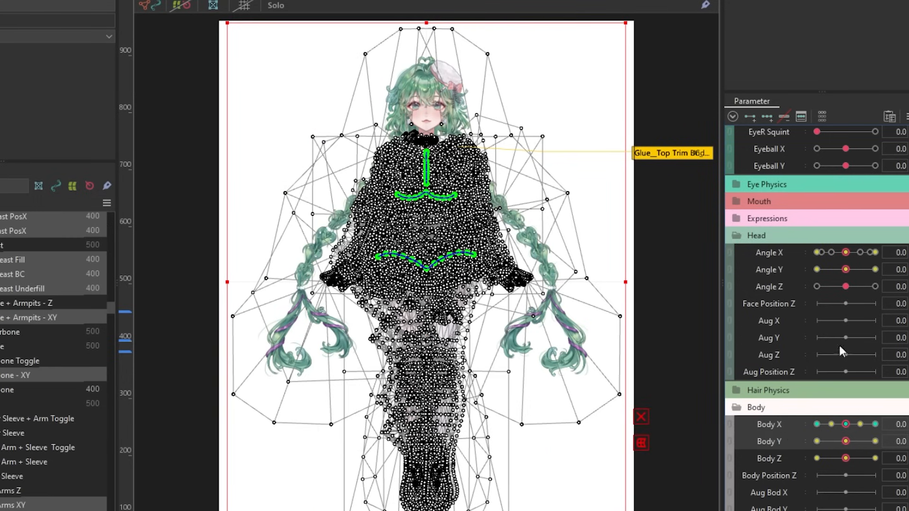
Synthesize all four Body X and Body Y corners for the selected objects from default values, then preview the Body X -10, Body Y 10 corner.
{"action": "left_click", "coordinate": [906, 116]}
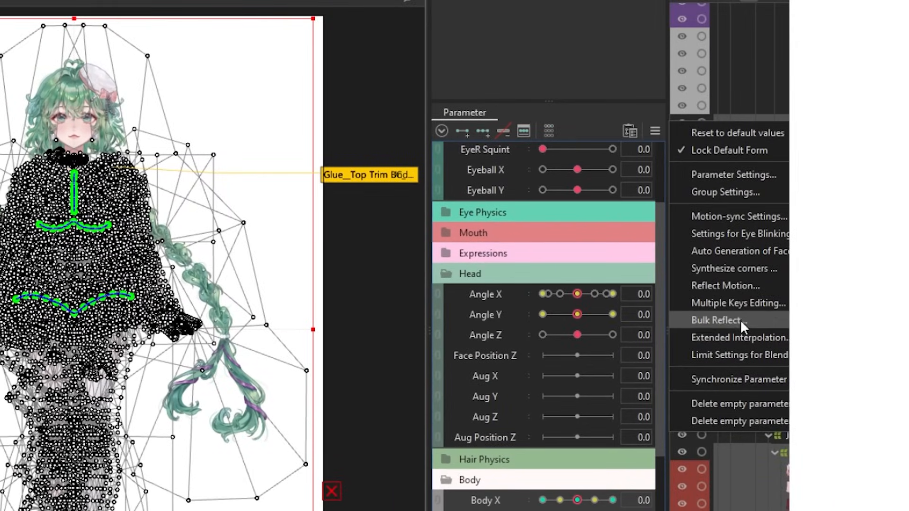
{"action": "left_click", "coordinate": [739, 268]}
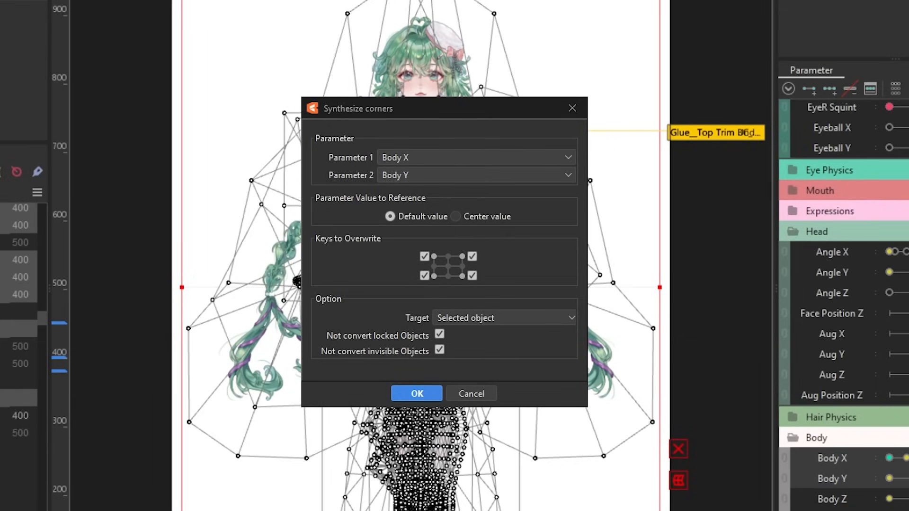
{"action": "left_click_drag", "start_coordinate": [846, 446], "coordinate": [713, 386]}
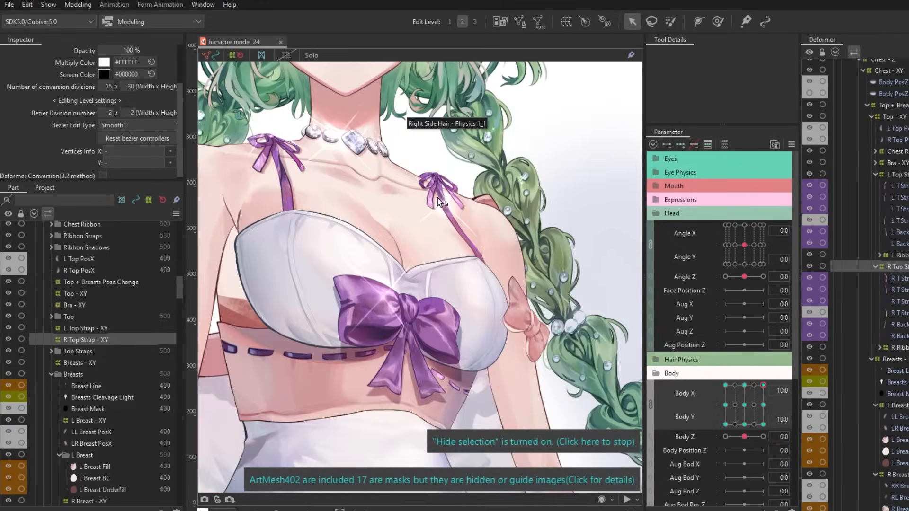
Correct the breast alignment with the Deform Brush on the Breasts - XY deformer at the Body X 10, Body Y -10 corner and check the opposite corner.
{"action": "scroll", "coordinate": [431, 142], "scroll_direction": "up", "scroll_amount": 6}
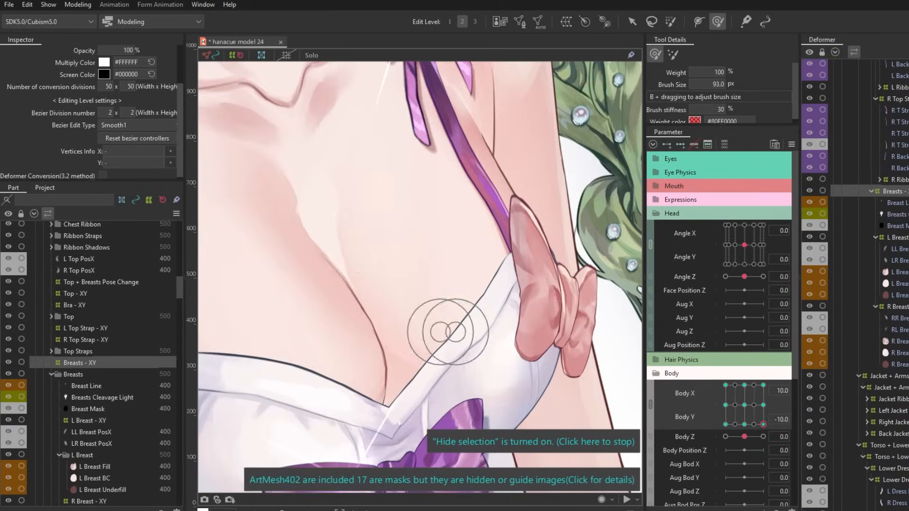
{"action": "scroll", "coordinate": [448, 332], "scroll_direction": "down", "scroll_amount": 6}
{"action": "mouse_move", "coordinate": [763, 425]}
{"action": "left_mouse_down"}
{"action": "mouse_move", "coordinate": [763, 386]}
{"action": "mouse_move", "coordinate": [763, 425]}
{"action": "mouse_move", "coordinate": [788, 370]}
{"action": "mouse_move", "coordinate": [747, 404]}
{"action": "mouse_move", "coordinate": [714, 367]}
{"action": "mouse_move", "coordinate": [734, 375]}
{"action": "left_mouse_up"}
{"action": "scroll", "coordinate": [872, 266], "scroll_direction": "down", "scroll_amount": 8}
{"action": "left_click", "coordinate": [892, 206]}
{"action": "left_click", "coordinate": [872, 207]}
{"action": "left_click", "coordinate": [893, 218]}
{"action": "scroll", "coordinate": [426, 265], "scroll_direction": "down", "scroll_amount": 5}
{"action": "scroll", "coordinate": [445, 265], "scroll_direction": "up", "scroll_amount": 5}
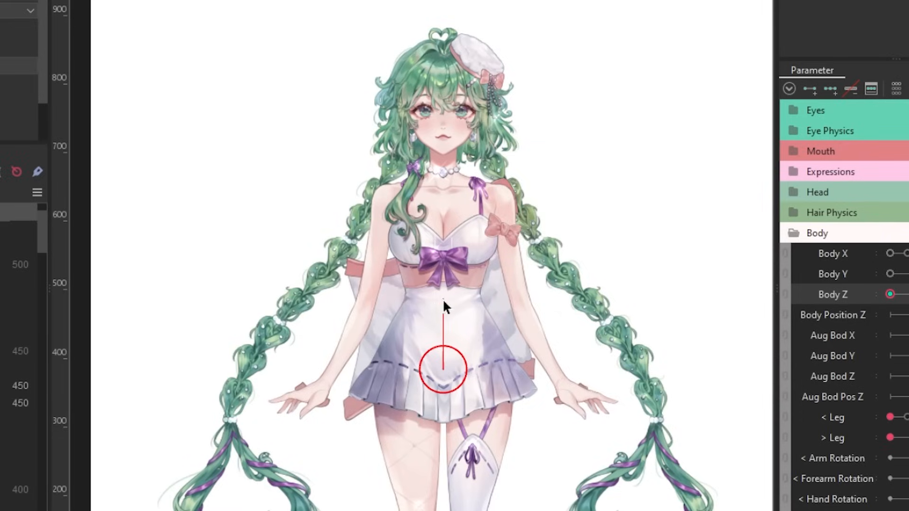
Adjust the hip rotation deformer at the lowest Body Z key and pose the bent legs and feet with the Deform Brush.
{"action": "mouse_move", "coordinate": [444, 305]}
{"action": "left_mouse_down"}
{"action": "mouse_move", "coordinate": [426, 301]}
{"action": "mouse_move", "coordinate": [442, 299]}
{"action": "left_mouse_up"}
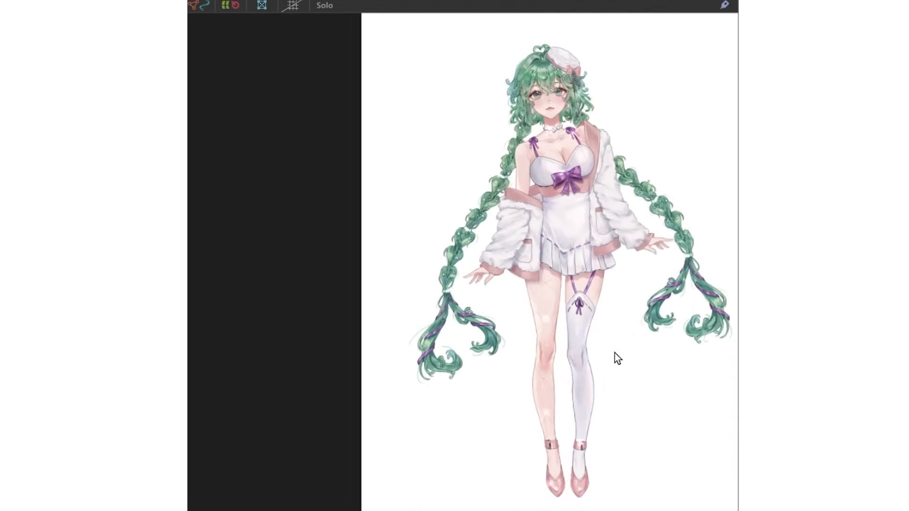
{"action": "scroll", "coordinate": [617, 358], "scroll_direction": "down", "scroll_amount": 3}
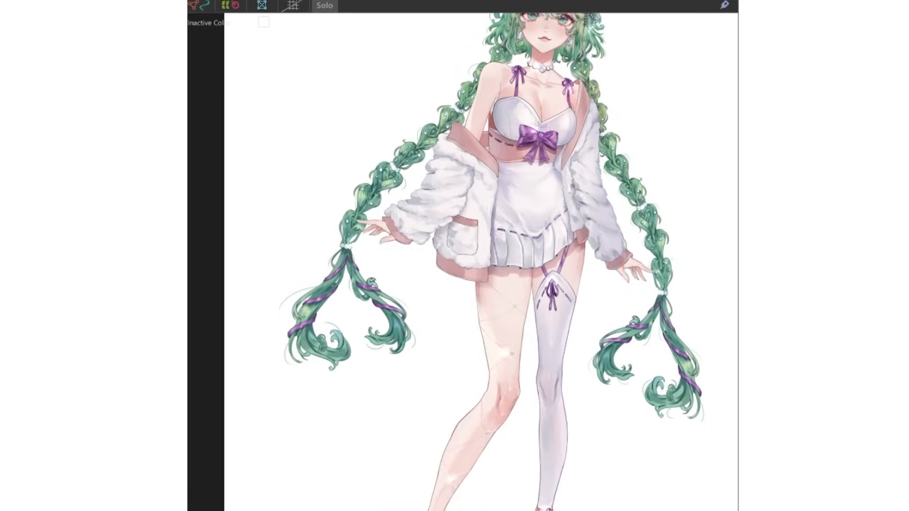
{"action": "scroll", "coordinate": [579, 256], "scroll_direction": "up", "scroll_amount": 5}
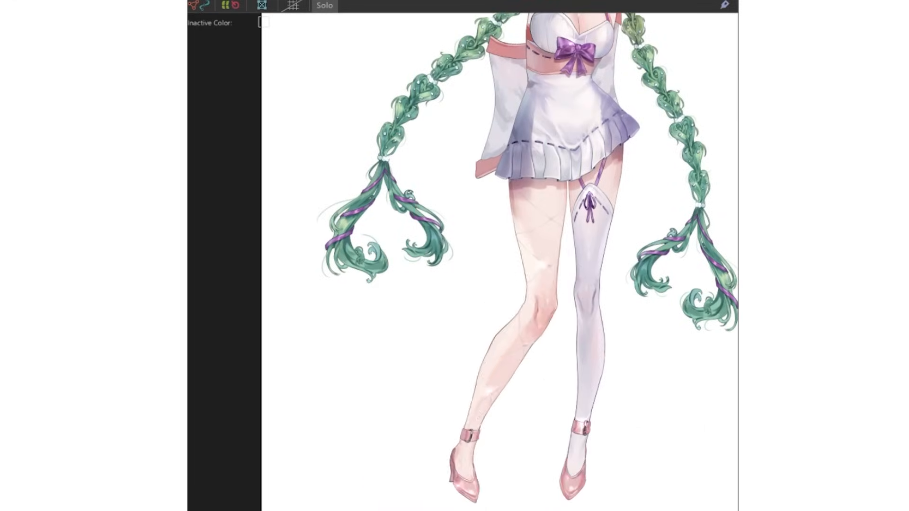
{"action": "scroll", "coordinate": [589, 296], "scroll_direction": "down", "scroll_amount": 7}
{"action": "scroll", "coordinate": [621, 303], "scroll_direction": "up", "scroll_amount": 2}
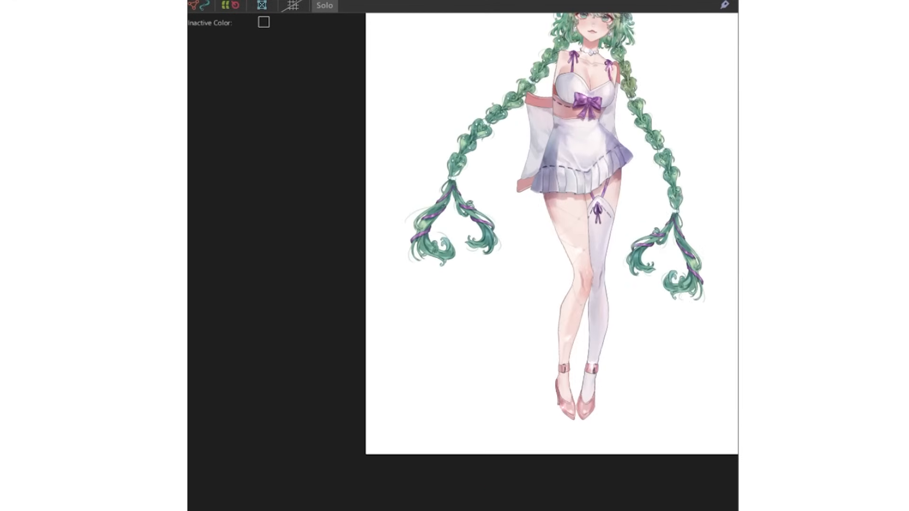
{"action": "scroll", "coordinate": [604, 197], "scroll_direction": "up", "scroll_amount": 4}
{"action": "scroll", "coordinate": [614, 202], "scroll_direction": "down", "scroll_amount": 5}
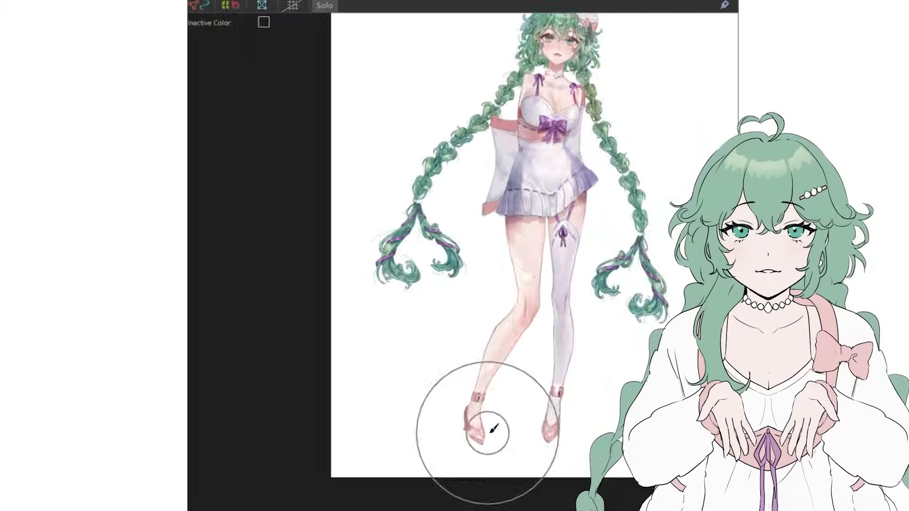
{"action": "scroll", "coordinate": [513, 301], "scroll_direction": "up", "scroll_amount": 5}
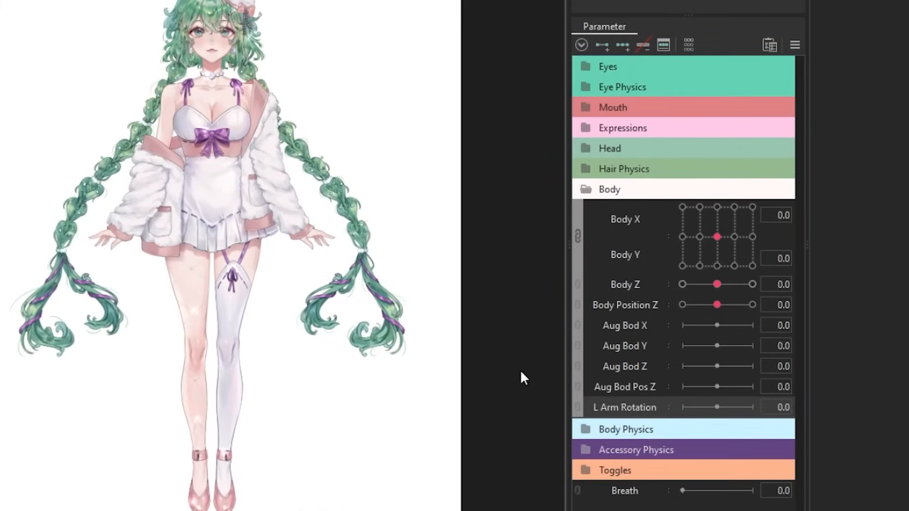
Replicate the L Arm, L Forearm and L Hand Rotation parameters as R Arm, R Forearm and R Hand Rotation.
{"action": "right_click", "coordinate": [653, 432]}
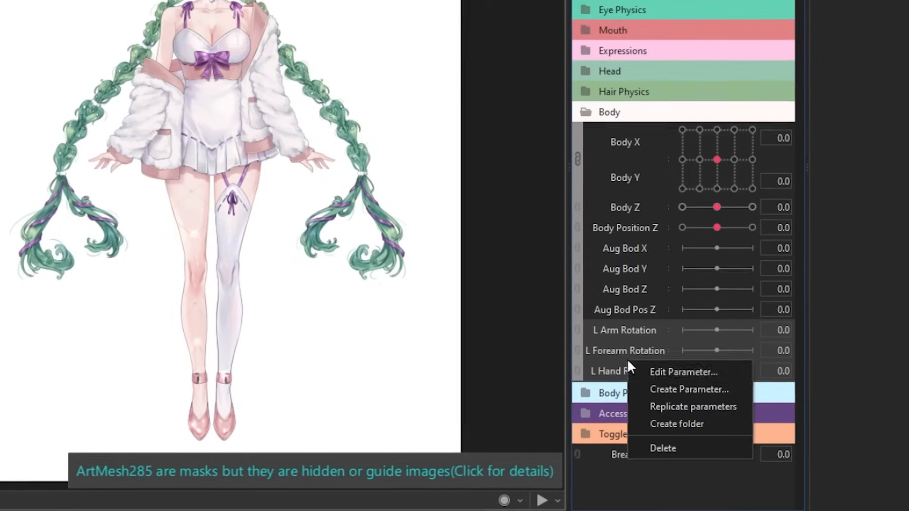
{"action": "left_click", "coordinate": [630, 406]}
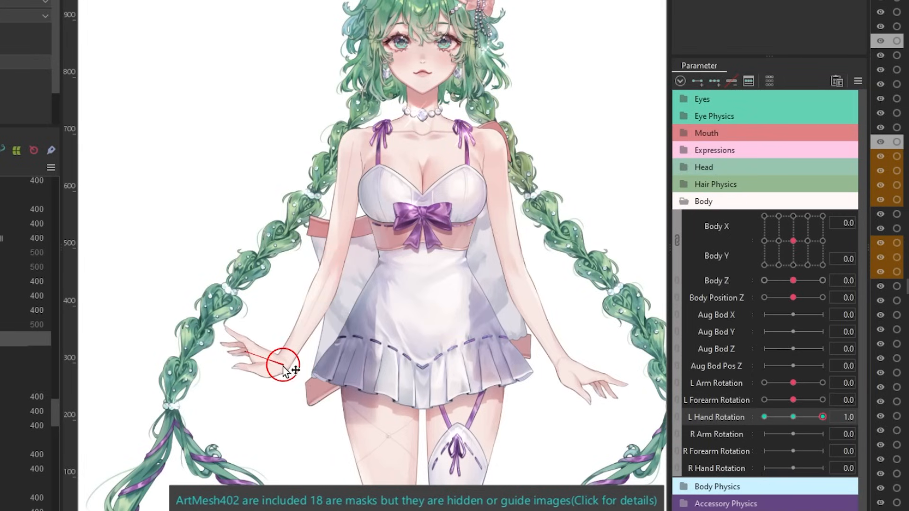
Adjust the hand's rotation deformer at L Hand Rotation 1.0 and test the arm rotation movement.
{"action": "left_click_drag", "start_coordinate": [244, 374], "coordinate": [285, 367]}
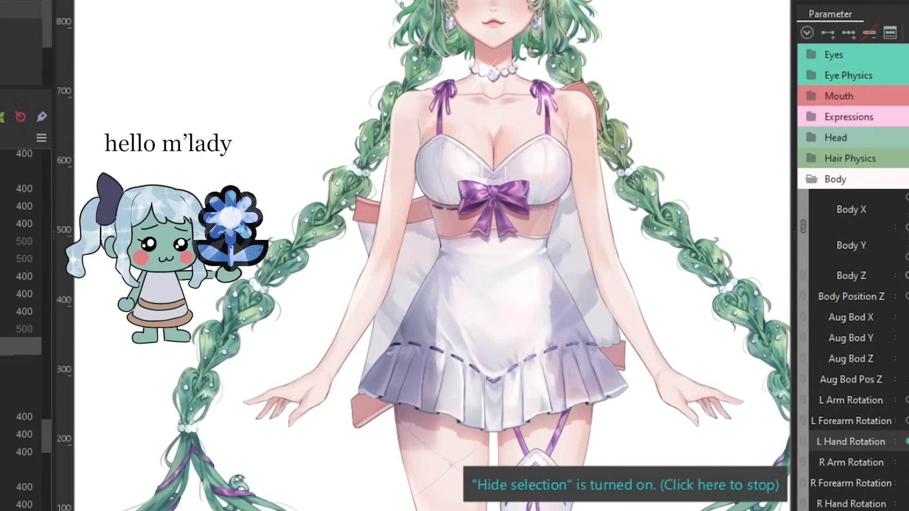
{"action": "mouse_move", "coordinate": [906, 402]}
{"action": "left_mouse_down"}
{"action": "mouse_move", "coordinate": [908, 443]}
{"action": "mouse_move", "coordinate": [908, 402]}
{"action": "left_mouse_up"}
{"action": "left_click_drag", "start_coordinate": [906, 470], "coordinate": [908, 470]}
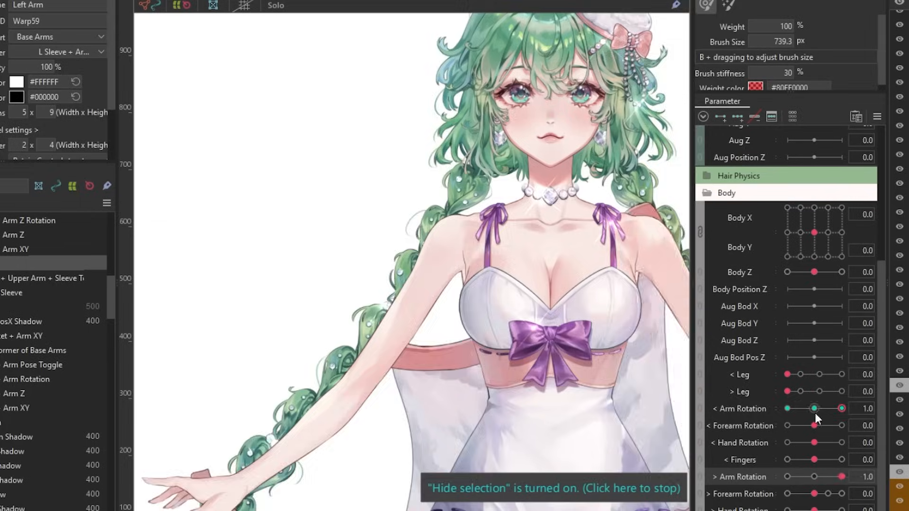
Select the L Arm Rotation deformer and apply it to its child elements.
{"action": "scroll", "coordinate": [430, 225], "scroll_direction": "down", "scroll_amount": 3}
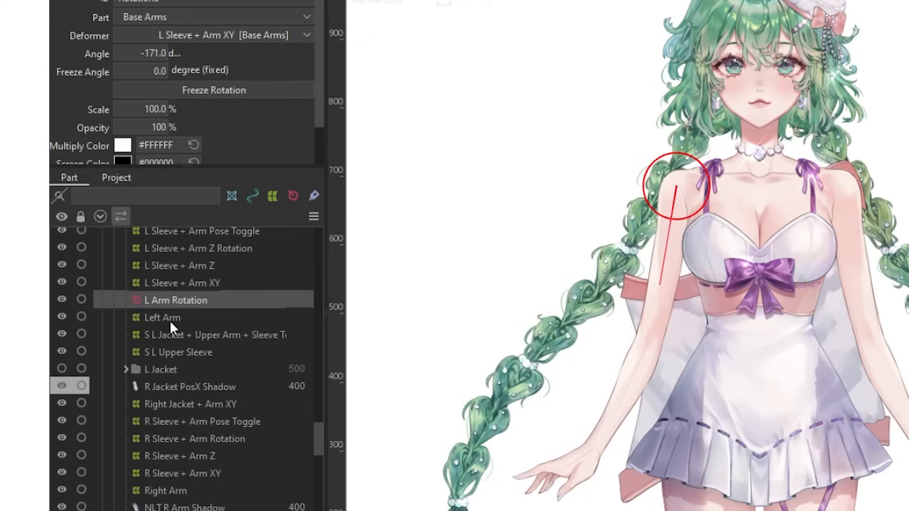
{"action": "left_click", "coordinate": [163, 317]}
{"action": "left_click", "coordinate": [176, 300]}
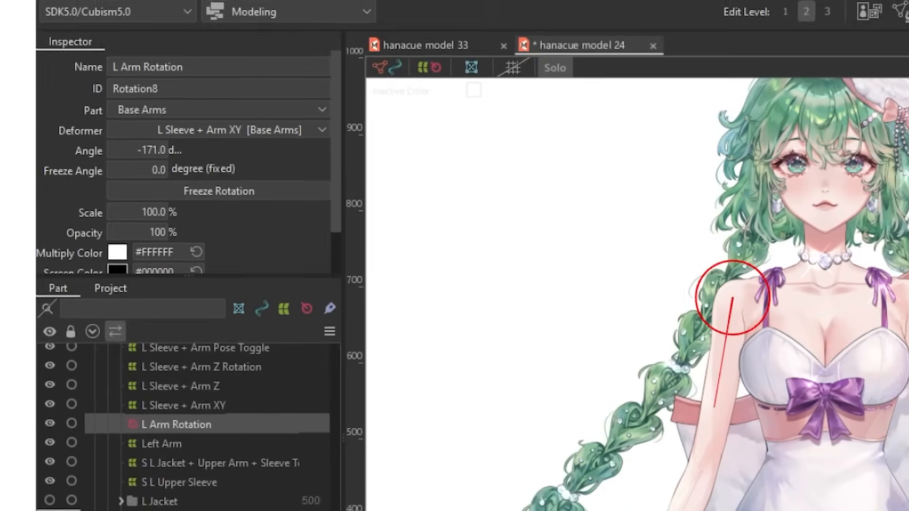
{"action": "left_click", "coordinate": [172, 20]}
{"action": "mouse_move", "coordinate": [241, 50]}
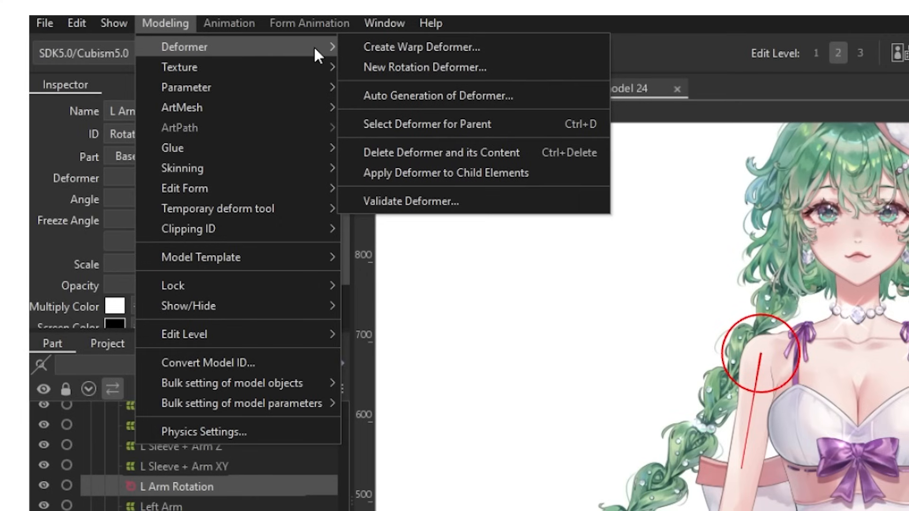
{"action": "left_click", "coordinate": [413, 173]}
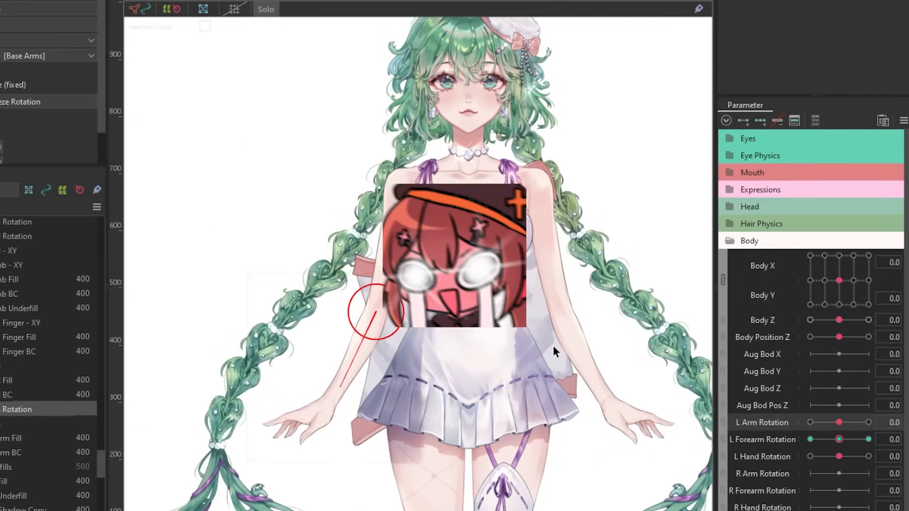
Apply the left forearm and left hand rotation deformers to their child elements.
{"action": "left_click", "coordinate": [1, 1]}
{"action": "mouse_move", "coordinate": [28, 1]}
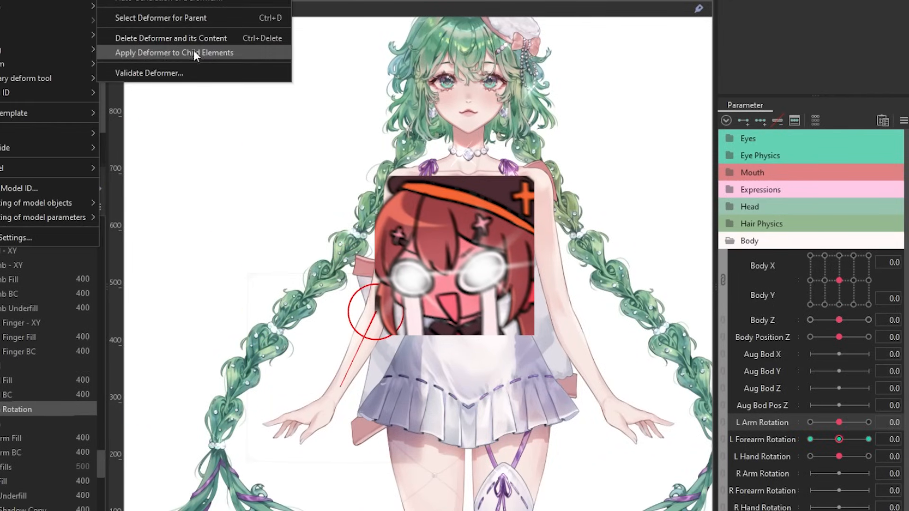
{"action": "left_click", "coordinate": [202, 56]}
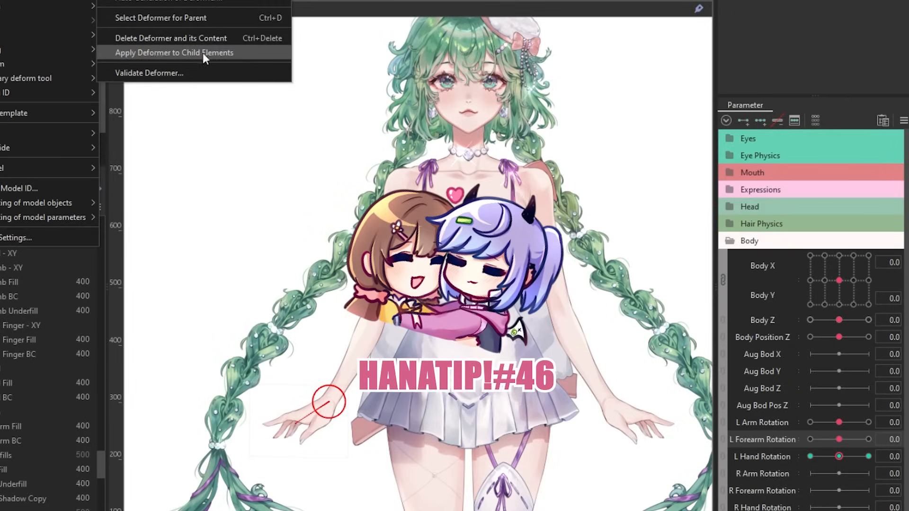
{"action": "left_click", "coordinate": [203, 54]}
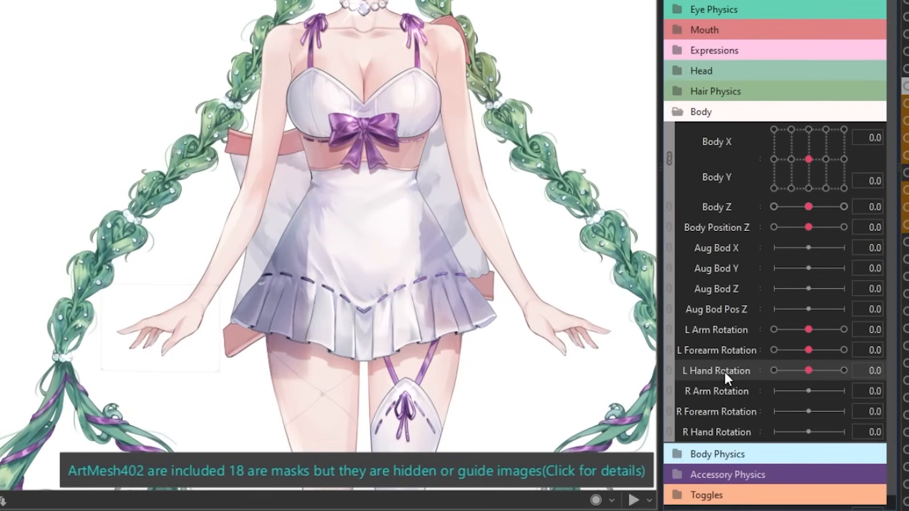
Create the L Fingers parameter and reshape the index and remaining fingers with the Deform Brush at L Fingers -1.
{"action": "right_click", "coordinate": [768, 456]}
{"action": "left_click", "coordinate": [802, 492]}
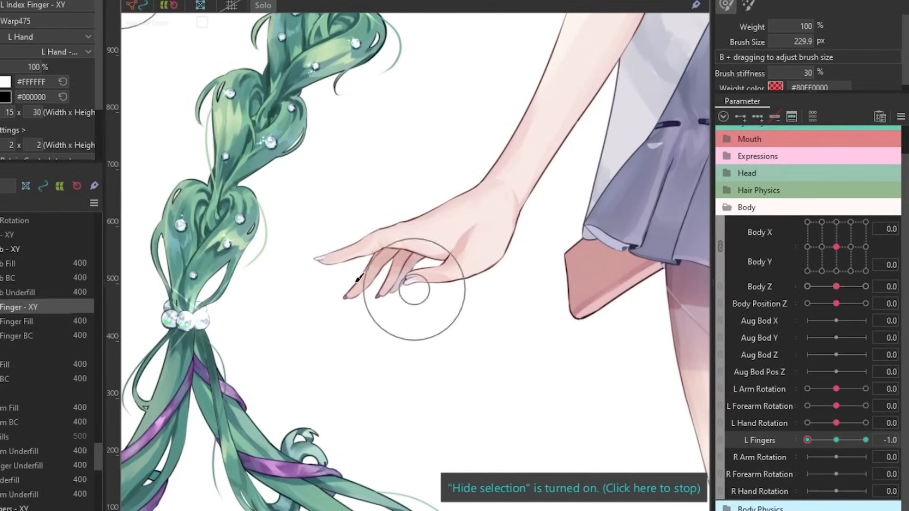
{"action": "left_click_drag", "start_coordinate": [359, 279], "coordinate": [365, 294]}
{"action": "left_click", "coordinate": [29, 508]}
{"action": "mouse_move", "coordinate": [290, 318]}
{"action": "left_mouse_down"}
{"action": "mouse_move", "coordinate": [302, 351]}
{"action": "mouse_move", "coordinate": [387, 341]}
{"action": "mouse_move", "coordinate": [425, 385]}
{"action": "mouse_move", "coordinate": [445, 339]}
{"action": "left_mouse_up"}
Set L Fingers to 1 and reshape the left thumb and index finger deformers with the Deform Brush.
{"action": "left_click", "coordinate": [866, 441]}
{"action": "left_click", "coordinate": [28, 249]}
{"action": "left_click", "coordinate": [29, 307]}
{"action": "mouse_move", "coordinate": [312, 285]}
{"action": "left_mouse_down"}
{"action": "mouse_move", "coordinate": [448, 234]}
{"action": "mouse_move", "coordinate": [358, 328]}
{"action": "mouse_move", "coordinate": [274, 276]}
{"action": "mouse_move", "coordinate": [453, 212]}
{"action": "left_mouse_up"}
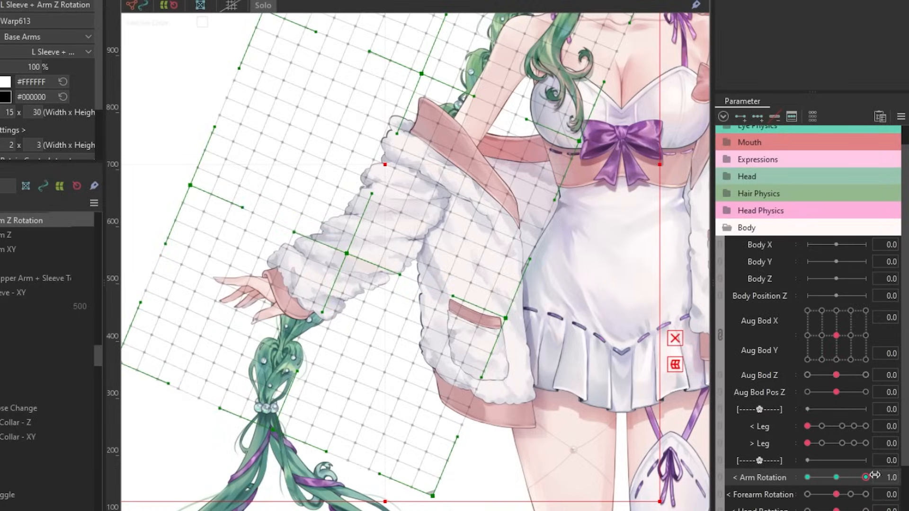
Sweep < Arm Rotation on the jacketed model and examine how the sleeve and forearm follow.
{"action": "left_click_drag", "start_coordinate": [866, 477], "coordinate": [889, 510]}
{"action": "left_click", "coordinate": [887, 496]}
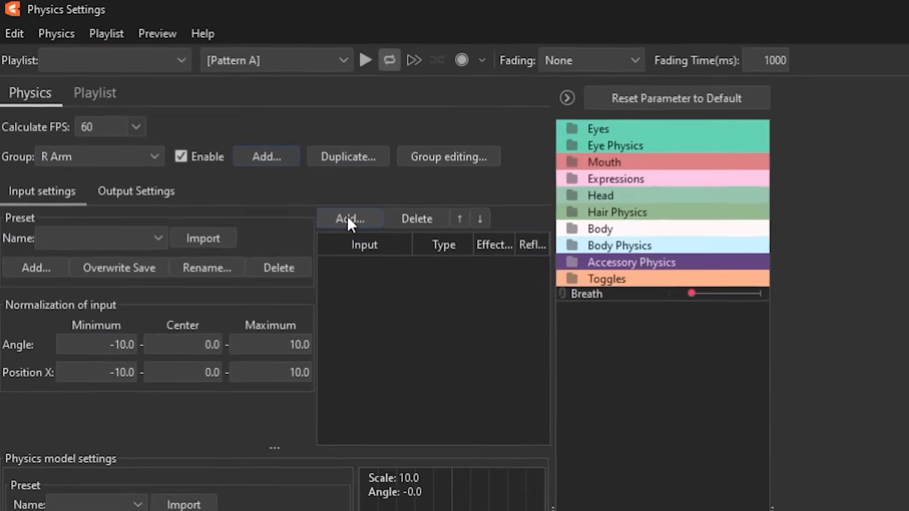
Add Body X, Body Y, Body Z and Breath as inputs of the R Arm physics group.
{"action": "left_click", "coordinate": [352, 219]}
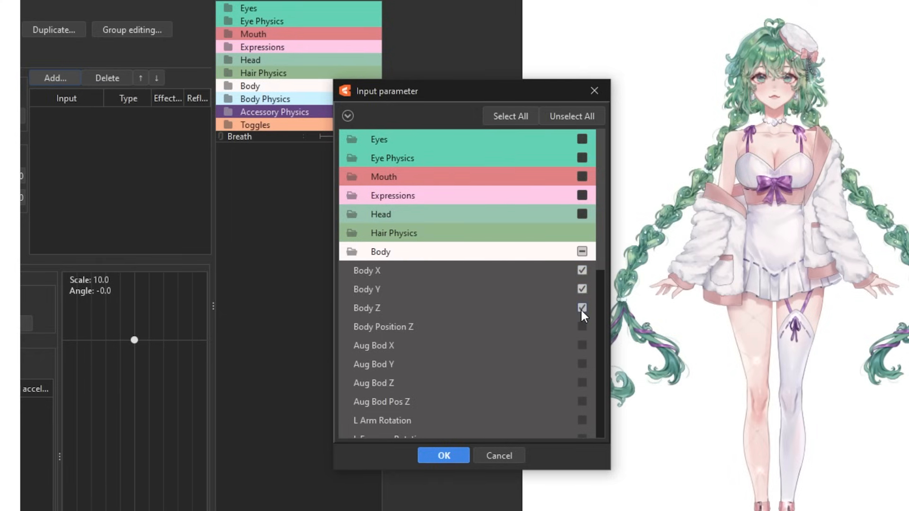
{"action": "left_click_drag", "start_coordinate": [598, 232], "coordinate": [613, 431]}
{"action": "left_click", "coordinate": [582, 429]}
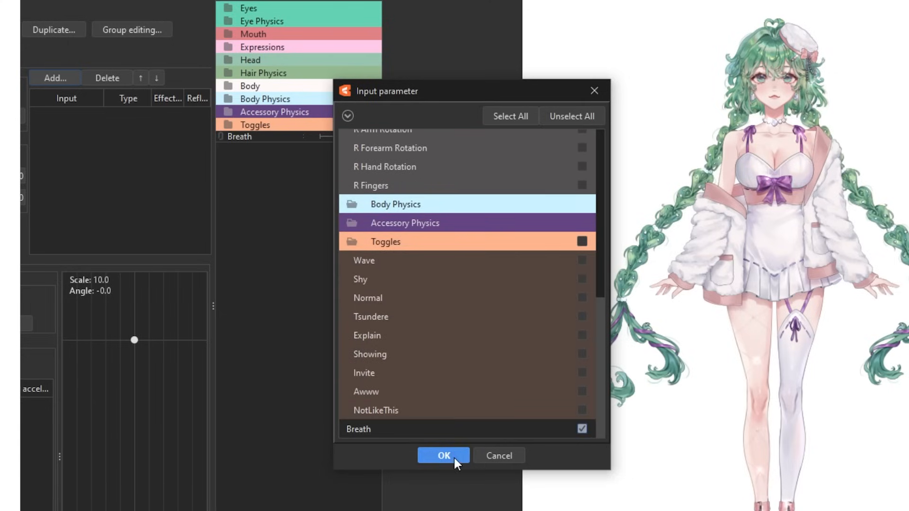
{"action": "left_click", "coordinate": [444, 456]}
Set R Arm inputs Body X to position 40, Body Y to reflected position 60, Body Z to 16, Breath to 10, and angle normalization to -30 to 30.
{"action": "left_click", "coordinate": [138, 157]}
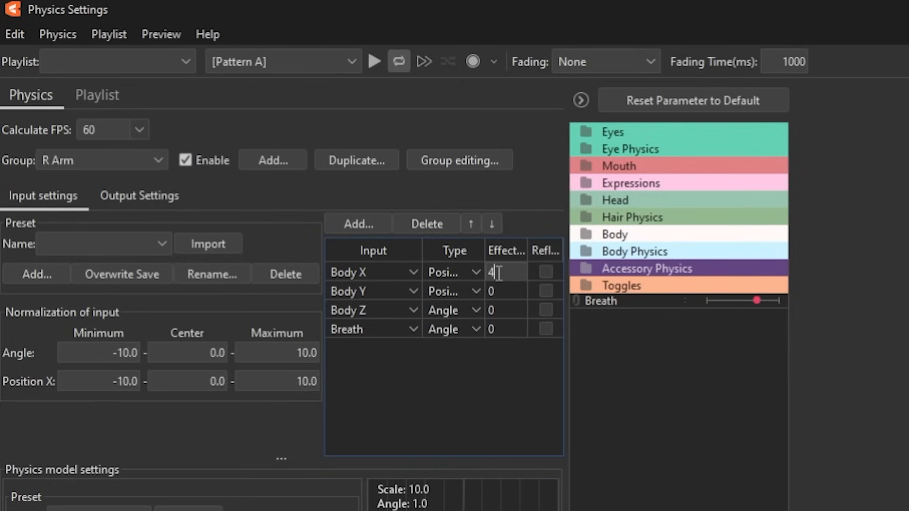
{"action": "left_click", "coordinate": [545, 289]}
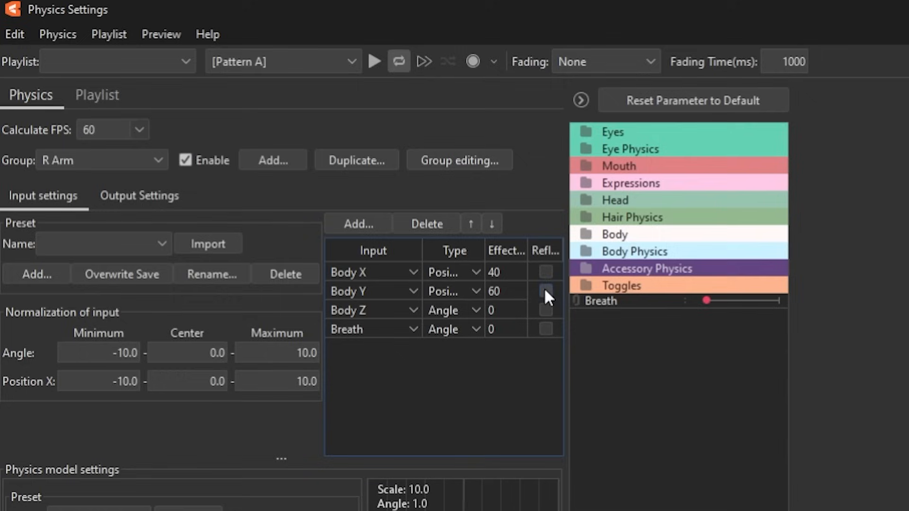
{"action": "double_click", "coordinate": [504, 312]}
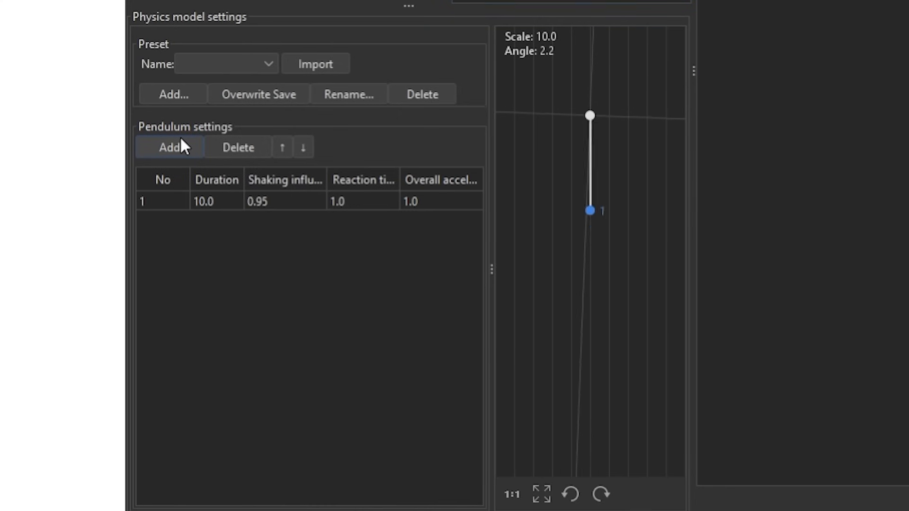
Extend the R Arm pendulum chain to four and add R Arm Rotation, R Forearm Rotation, R Hand Rotation and R Fingers as its outputs.
{"action": "left_click", "coordinate": [181, 140]}
{"action": "left_click", "coordinate": [181, 140]}
{"action": "left_click", "coordinate": [181, 139]}
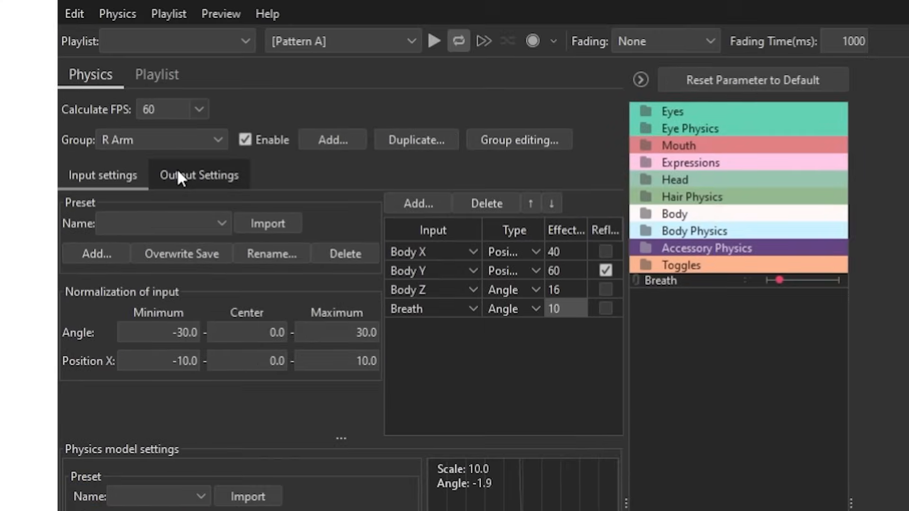
{"action": "left_click", "coordinate": [178, 173]}
{"action": "left_click", "coordinate": [107, 201]}
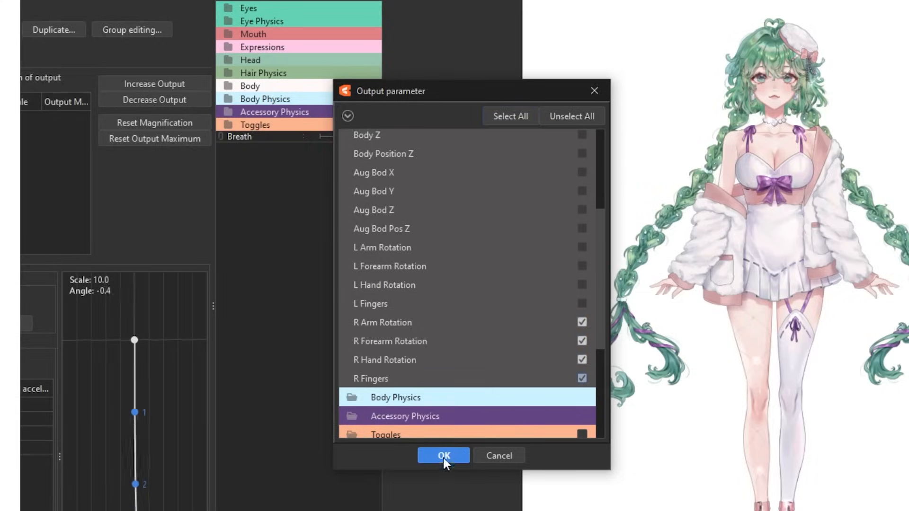
{"action": "left_click", "coordinate": [444, 455]}
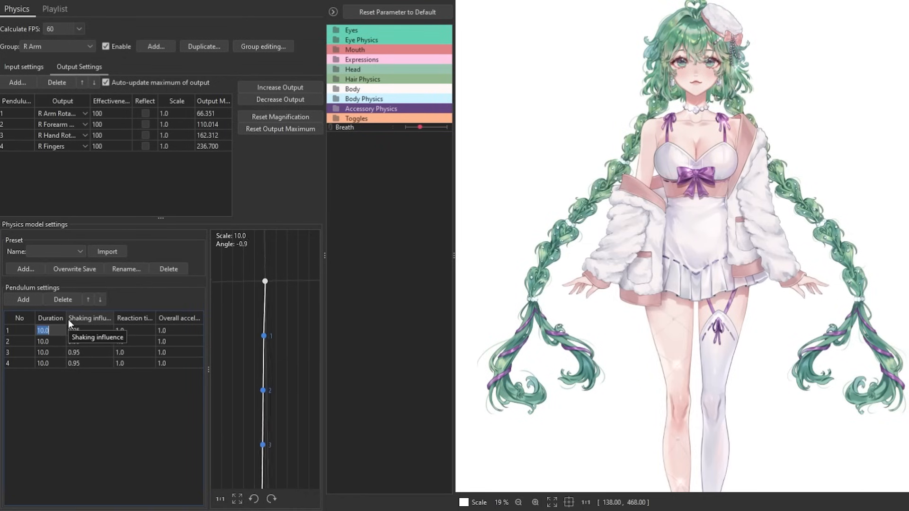
{"action": "left_click", "coordinate": [47, 341]}
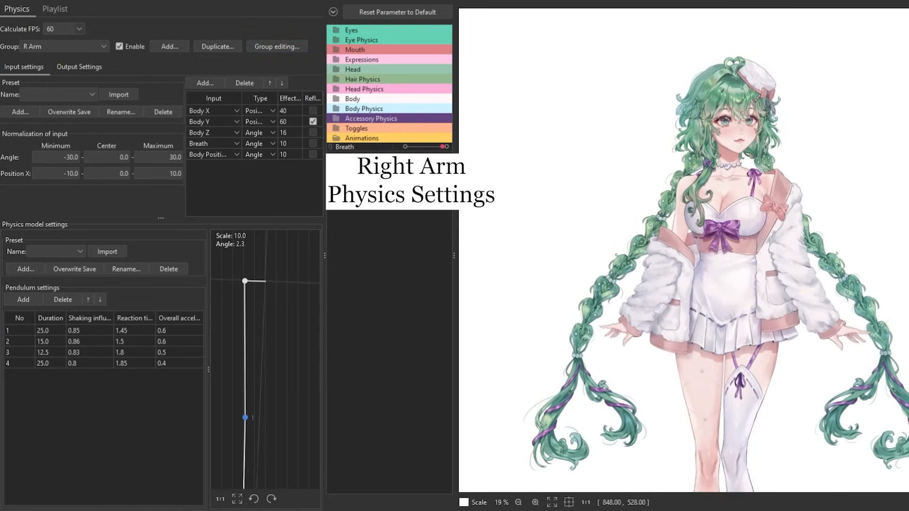
Examine the finished R Arm output settings and the L Arm group's output and input settings.
{"action": "left_click", "coordinate": [66, 67]}
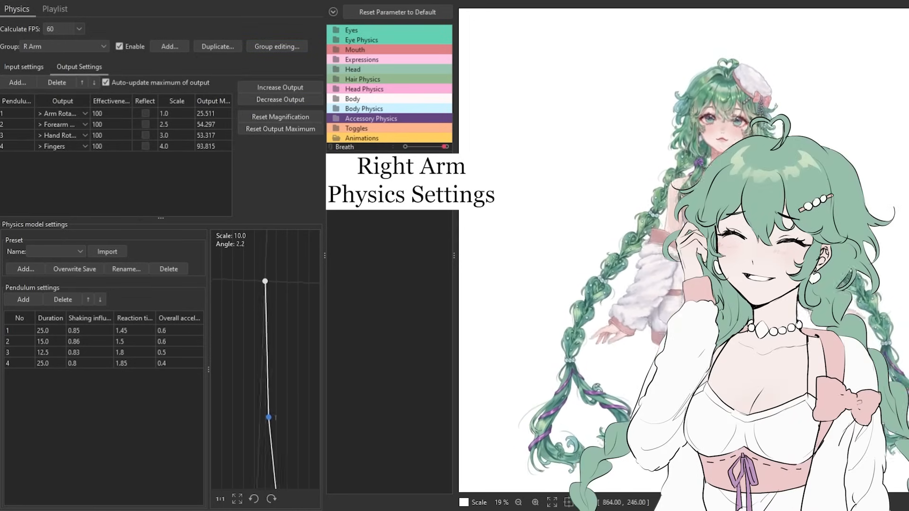
{"action": "left_click", "coordinate": [56, 47]}
{"action": "scroll", "coordinate": [47, 138], "scroll_direction": "down", "scroll_amount": 2}
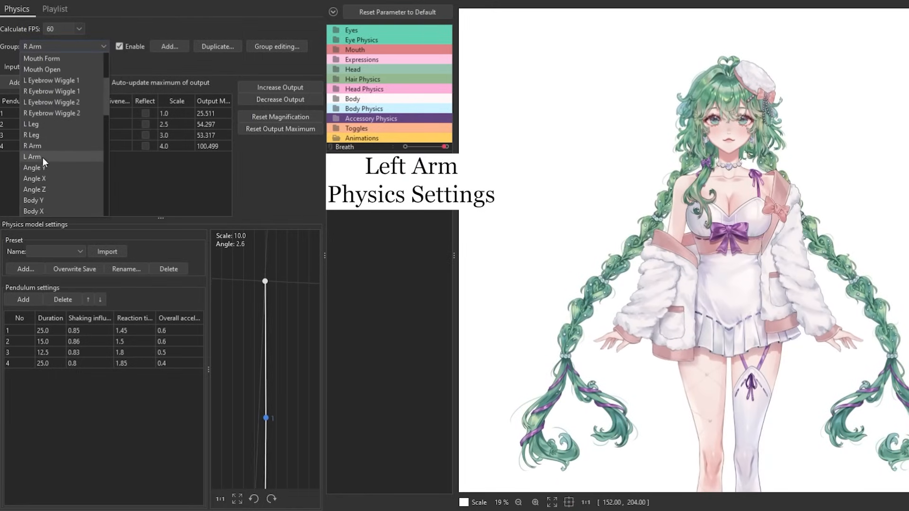
{"action": "left_click", "coordinate": [43, 157]}
{"action": "left_click", "coordinate": [23, 67]}
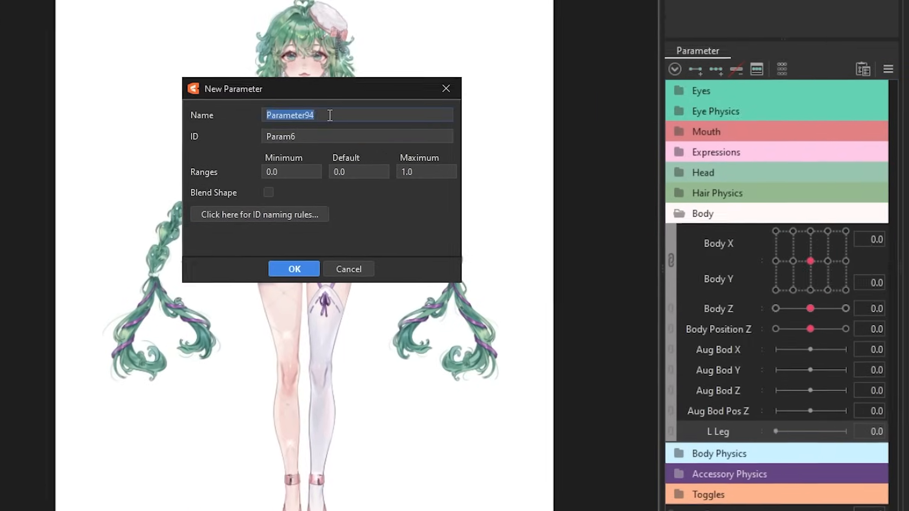
Create a new body parameter named R Leg with the range 0 to 1.
{"action": "type", "text": "R Leg"}
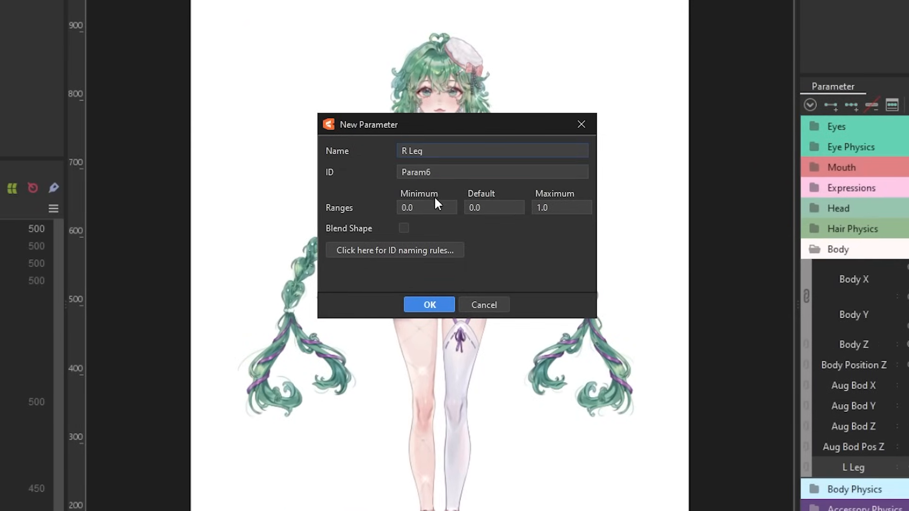
{"action": "key", "text": "Return"}
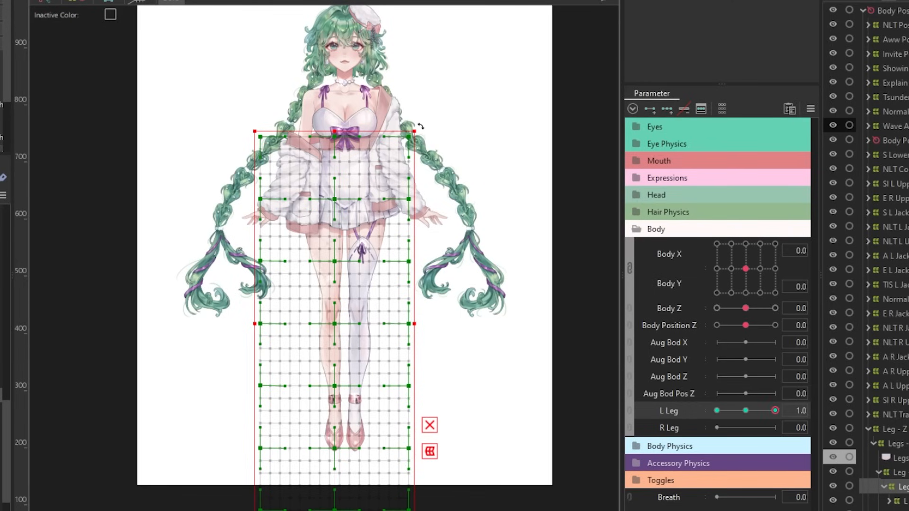
Rotate the leg warp deformer outward at L Leg 1, shift it slightly sideways, and check the leg's position at L Leg 0.5.
{"action": "left_click_drag", "start_coordinate": [421, 126], "coordinate": [444, 145]}
{"action": "left_click_drag", "start_coordinate": [323, 319], "coordinate": [315, 318]}
{"action": "left_click_drag", "start_coordinate": [775, 411], "coordinate": [744, 414]}
{"action": "key", "text": "ctrl+h"}
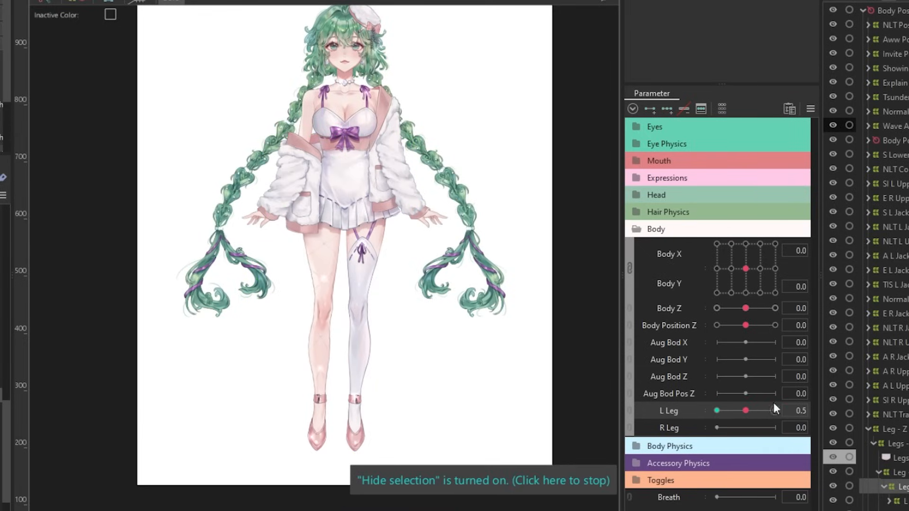
{"action": "left_click", "coordinate": [746, 411]}
{"action": "key", "text": "ctrl+h"}
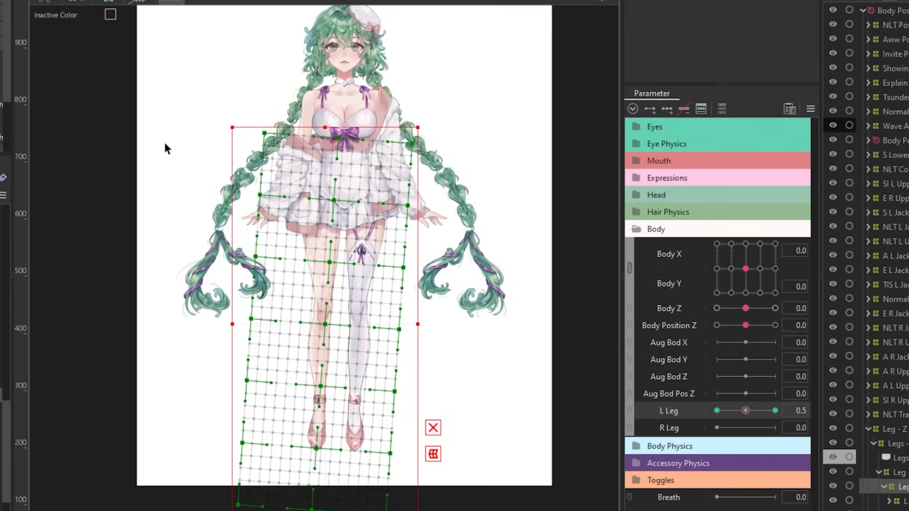
Select the lower part of the leg deformer grid at L Leg 0.5 and nudge it slightly upward.
{"action": "scroll", "coordinate": [241, 259], "scroll_direction": "down", "scroll_amount": 3}
{"action": "left_click_drag", "start_coordinate": [300, 446], "coordinate": [303, 426]}
{"action": "key", "text": "ctrl+z"}
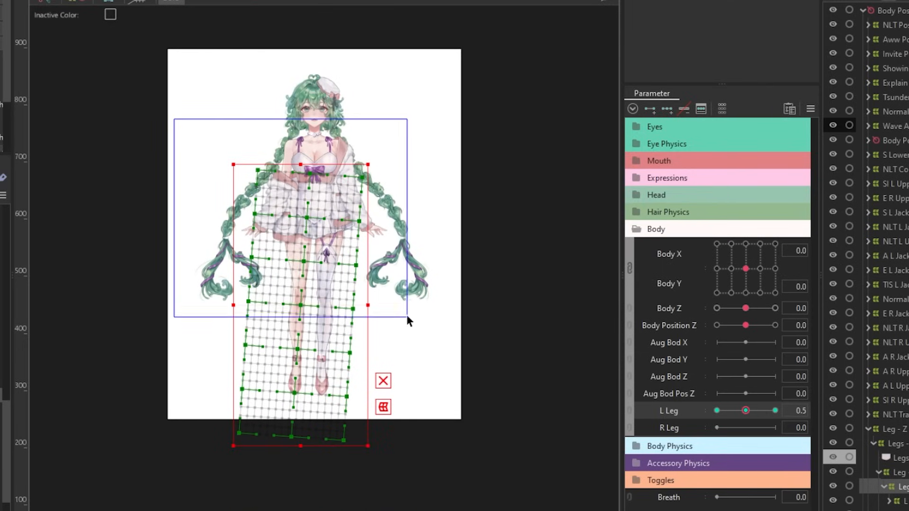
{"action": "left_click_drag", "start_coordinate": [407, 316], "coordinate": [407, 317]}
{"action": "scroll", "coordinate": [285, 296], "scroll_direction": "up", "scroll_amount": 3}
{"action": "left_click_drag", "start_coordinate": [313, 328], "coordinate": [313, 319]}
{"action": "left_click", "coordinate": [467, 501]}
{"action": "key", "text": "ctrl+h"}
Compress the lower leg deformer grid upward at L Leg 0.5 and raise its control point near the ankle.
{"action": "key", "text": "ctrl+h"}
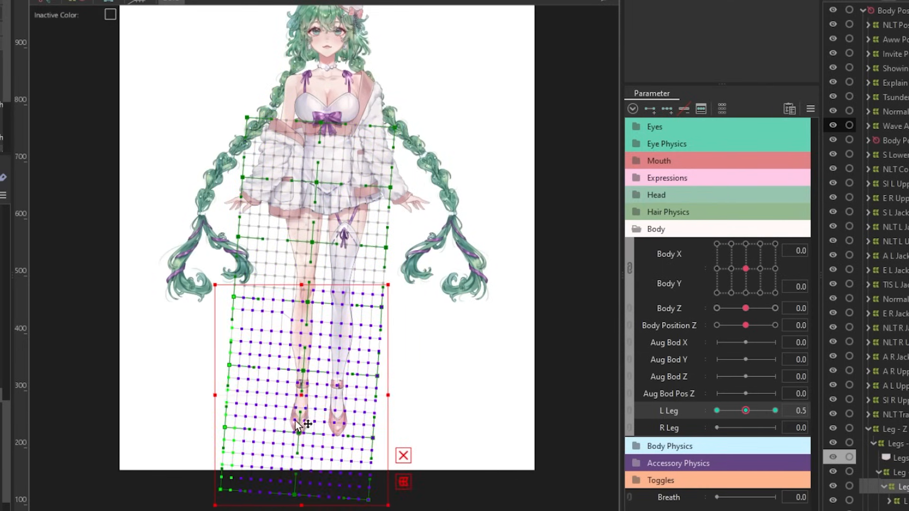
{"action": "left_click_drag", "start_coordinate": [296, 421], "coordinate": [296, 415]}
{"action": "key", "text": "ctrl+z"}
{"action": "left_click_drag", "start_coordinate": [298, 506], "coordinate": [298, 497]}
{"action": "key", "text": "ctrl+h"}
{"action": "left_click_drag", "start_coordinate": [746, 411], "coordinate": [726, 412]}
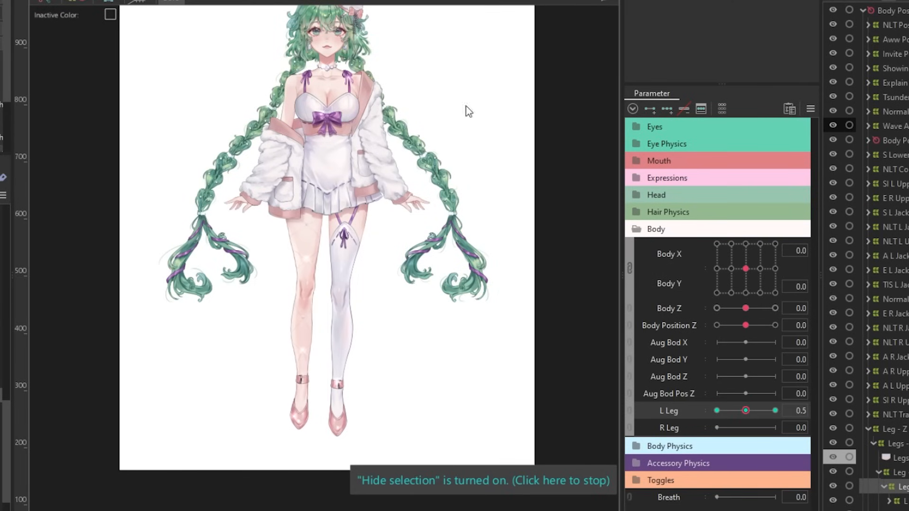
{"action": "key", "text": "ctrl+h"}
{"action": "left_click_drag", "start_coordinate": [303, 367], "coordinate": [303, 359]}
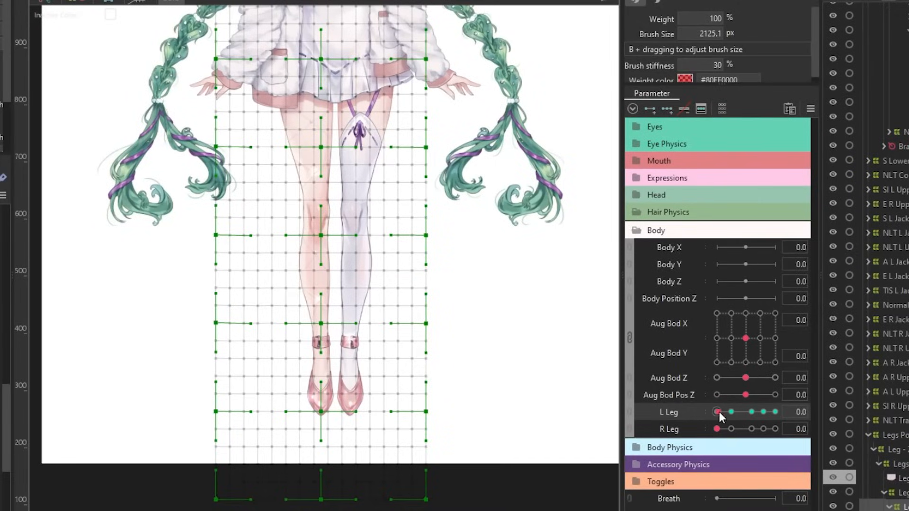
Sweep L Leg and R Leg with the deformer grid hidden to examine the leg movement.
{"action": "mouse_move", "coordinate": [718, 412]}
{"action": "left_mouse_down"}
{"action": "mouse_move", "coordinate": [806, 415]}
{"action": "mouse_move", "coordinate": [706, 412]}
{"action": "mouse_move", "coordinate": [746, 417]}
{"action": "mouse_move", "coordinate": [712, 414]}
{"action": "left_mouse_up"}
{"action": "key", "text": "ctrl+h"}
{"action": "key", "text": "ctrl+h"}
{"action": "key", "text": "ctrl+h"}
{"action": "left_click_drag", "start_coordinate": [718, 430], "coordinate": [739, 432]}
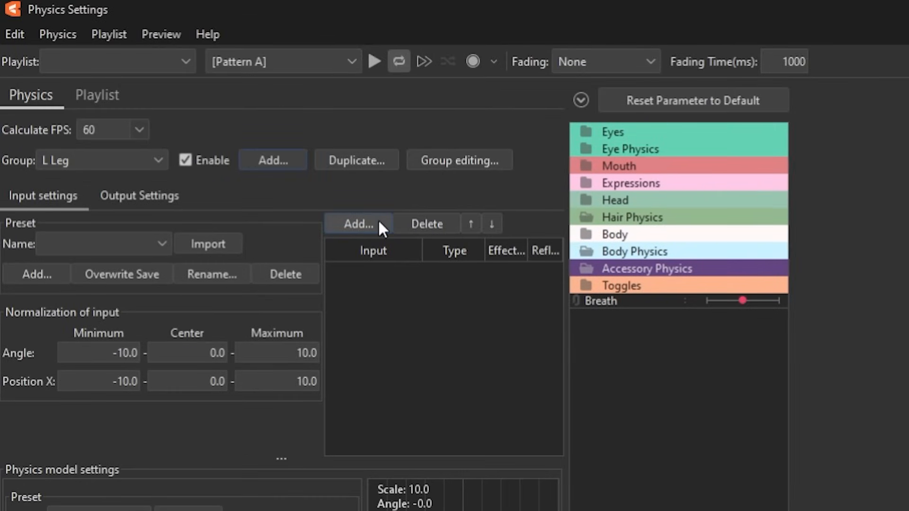
Add Body Z as an Angle input of the L Leg physics group.
{"action": "left_click", "coordinate": [378, 222]}
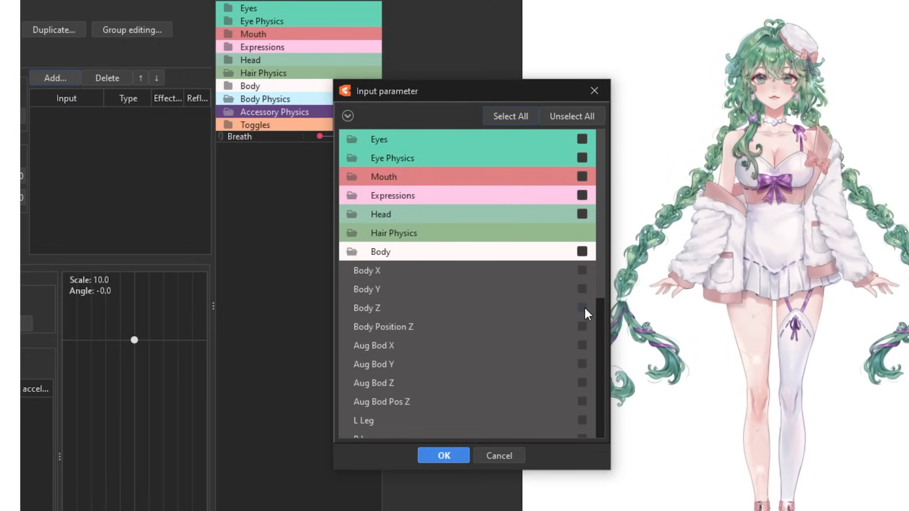
{"action": "left_click", "coordinate": [583, 308]}
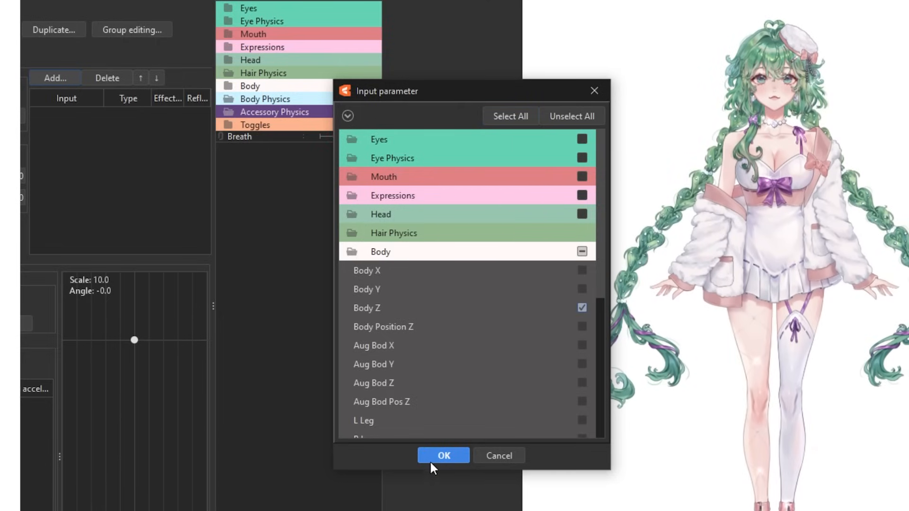
{"action": "left_click", "coordinate": [430, 460]}
{"action": "left_click", "coordinate": [127, 116]}
{"action": "left_click", "coordinate": [459, 307]}
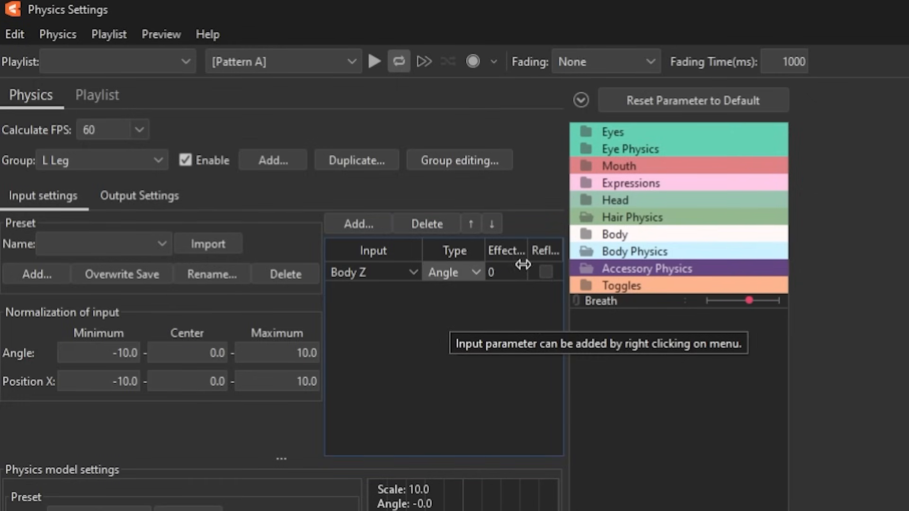
Set the Body Z effectiveness to 100 and normalize the input angle to minimum -90, center -90 and maximum 90.
{"action": "double_click", "coordinate": [502, 272]}
{"action": "type", "text": "100"}
{"action": "left_click", "coordinate": [841, 288]}
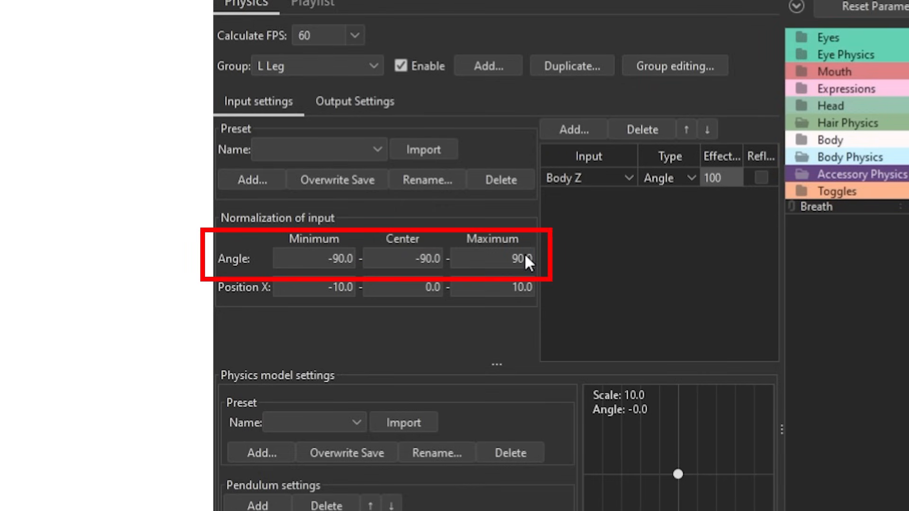
Add one pendulum to L Leg with duration 15, shaking influence 0.02, reaction time 0.8 and overall acceleration 4.
{"action": "left_click", "coordinate": [250, 506]}
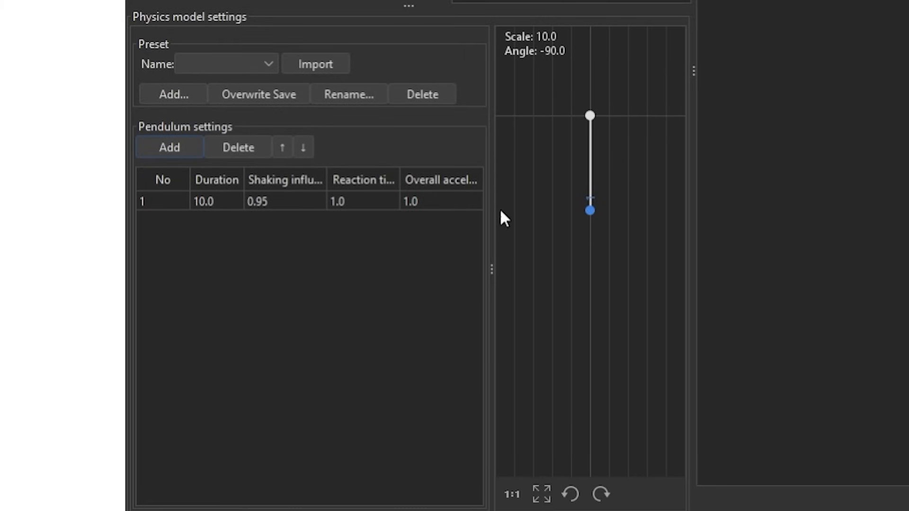
{"action": "double_click", "coordinate": [209, 201]}
{"action": "type", "text": "15"}
{"action": "double_click", "coordinate": [300, 211]}
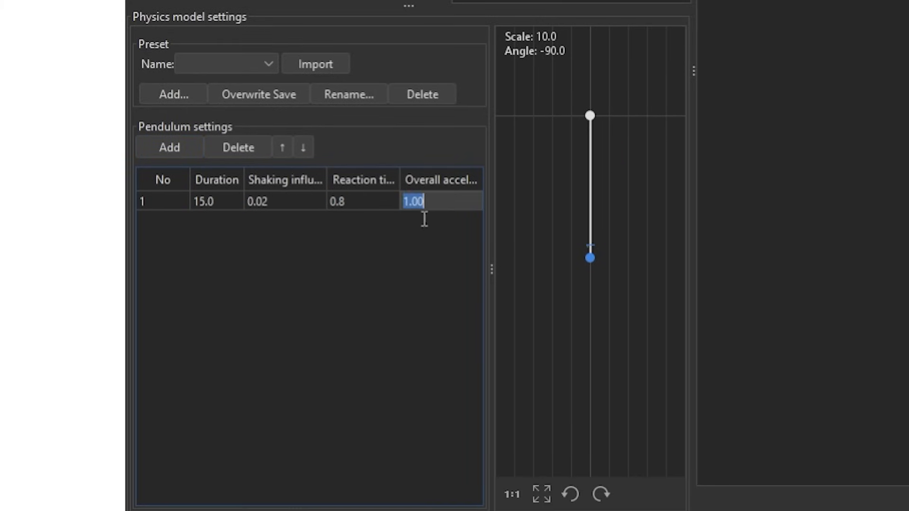
{"action": "type", "text": "4"}
{"action": "key", "text": "Return"}
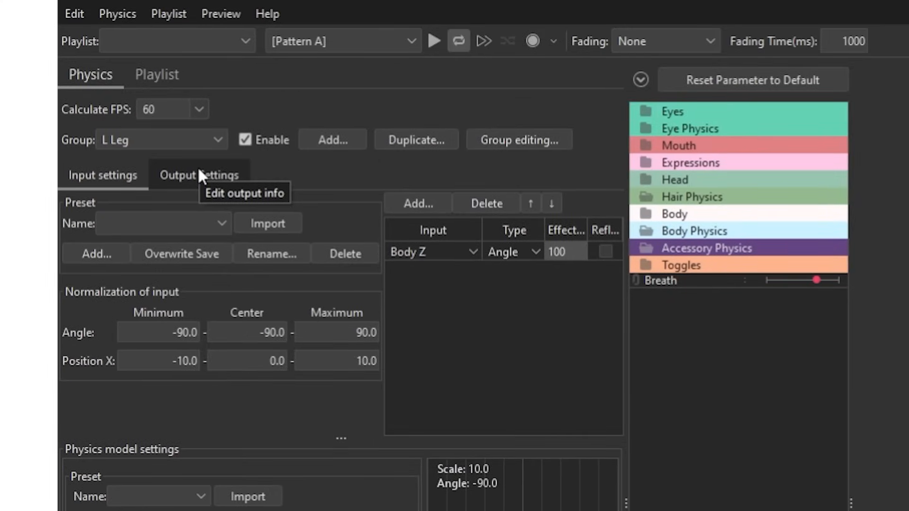
Add the L Leg parameter as the output of the L Leg physics group.
{"action": "left_click", "coordinate": [198, 175]}
{"action": "left_click", "coordinate": [104, 200]}
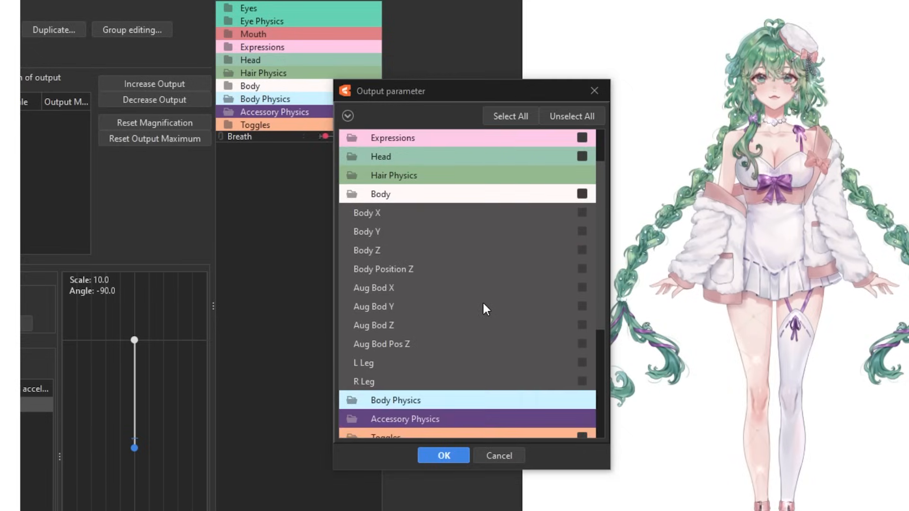
{"action": "left_click", "coordinate": [582, 363]}
{"action": "left_click", "coordinate": [444, 455]}
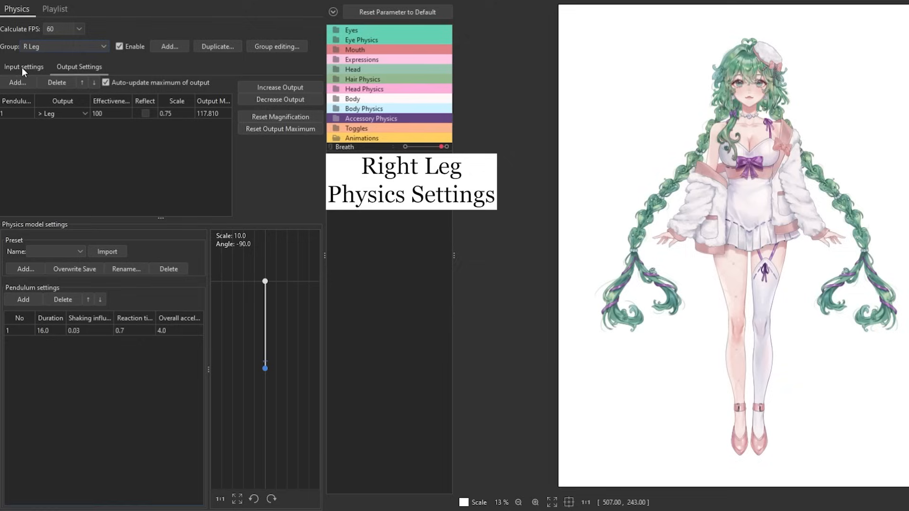
Examine the R Leg group's input and normalization settings.
{"action": "left_click", "coordinate": [22, 67]}
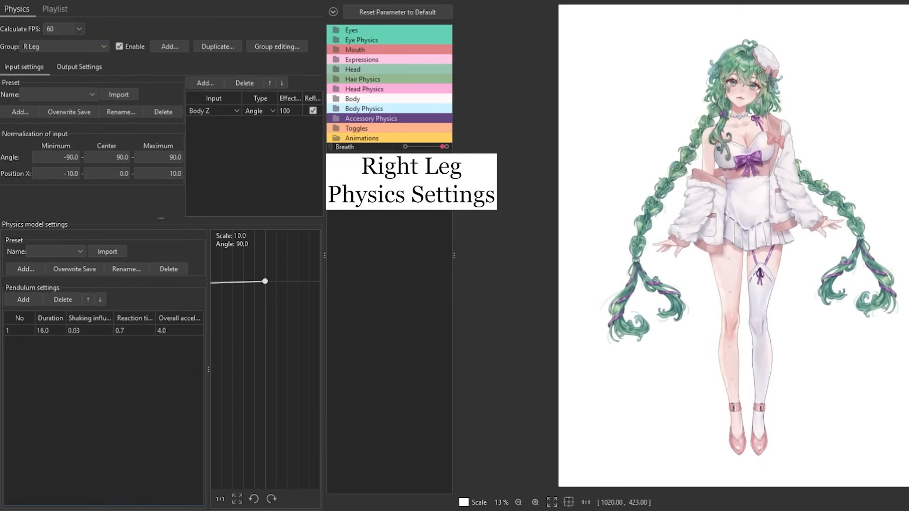
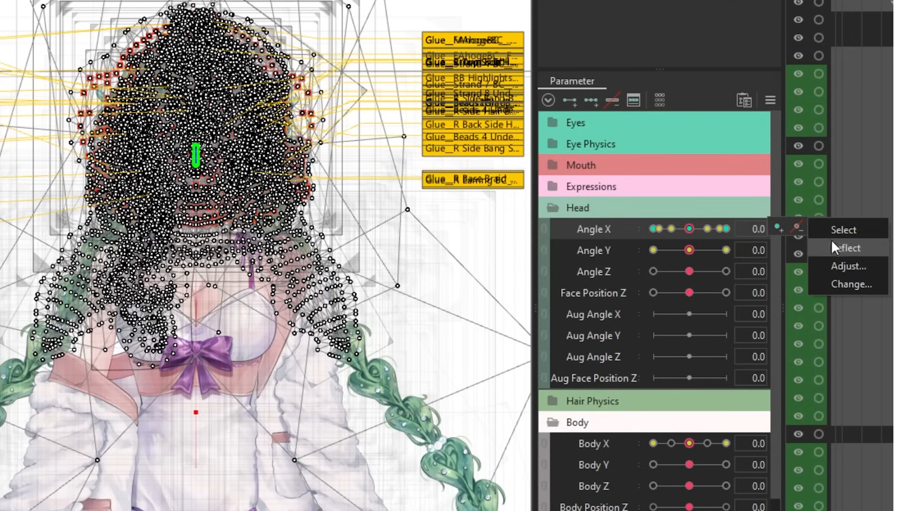
Move the selected Angle X keyforms to the Aug Angle X parameter.
{"action": "left_click", "coordinate": [839, 286]}
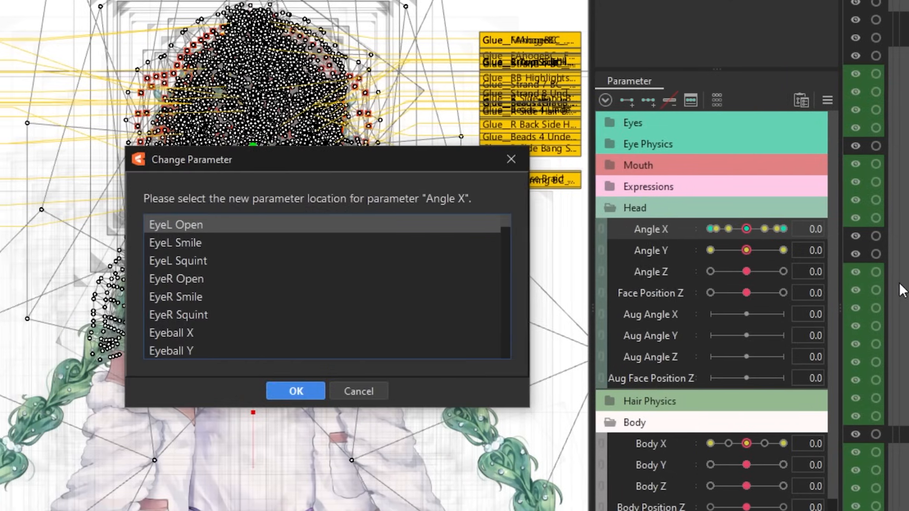
{"action": "left_click_drag", "start_coordinate": [573, 223], "coordinate": [574, 324]}
{"action": "scroll", "coordinate": [432, 282], "scroll_direction": "up", "scroll_amount": 3}
{"action": "scroll", "coordinate": [425, 280], "scroll_direction": "down", "scroll_amount": 1}
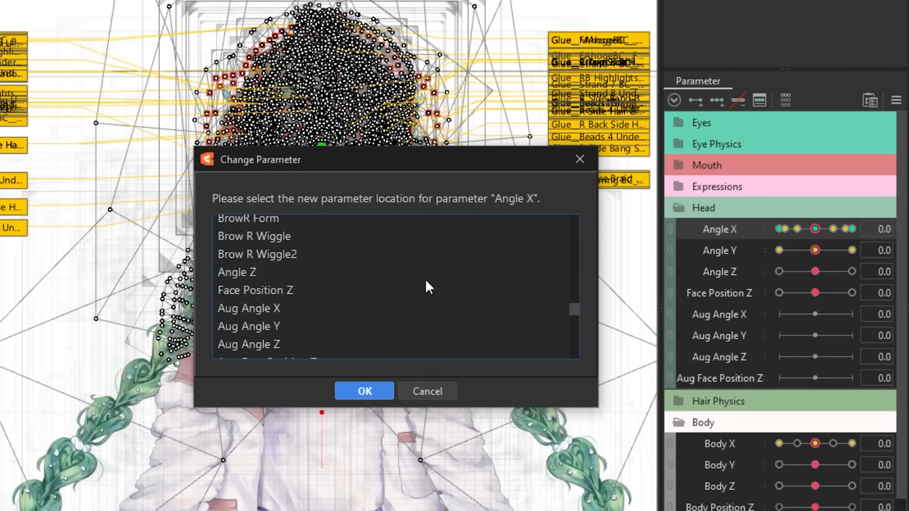
{"action": "left_click", "coordinate": [302, 311]}
{"action": "left_click", "coordinate": [343, 386]}
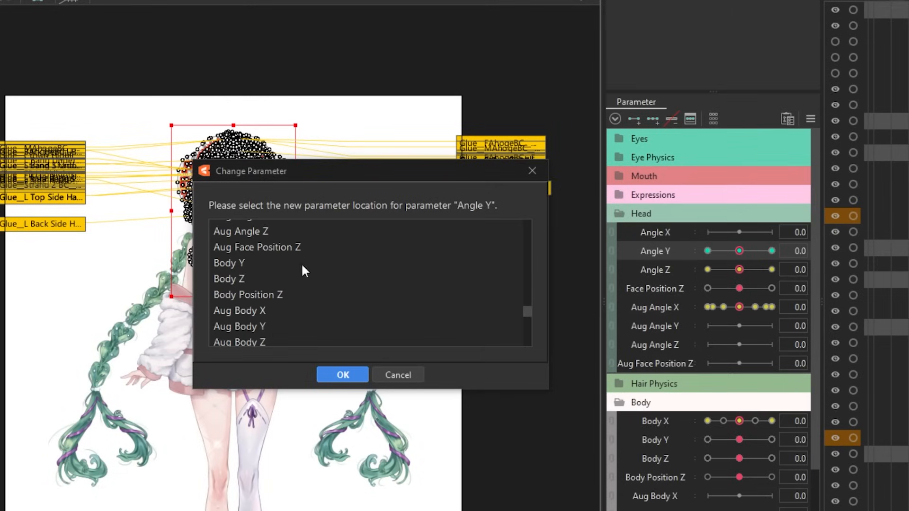
Move the selected Angle Y keyforms to the Aug Angle Y parameter.
{"action": "scroll", "coordinate": [300, 270], "scroll_direction": "up", "scroll_amount": 2}
{"action": "left_click", "coordinate": [300, 270]}
{"action": "left_click", "coordinate": [341, 373]}
Select every object keyed on Angle Z and move its keyforms to the Aug Angle Z parameter.
{"action": "left_click", "coordinate": [664, 271]}
{"action": "left_click", "coordinate": [816, 270]}
{"action": "left_click", "coordinate": [869, 270]}
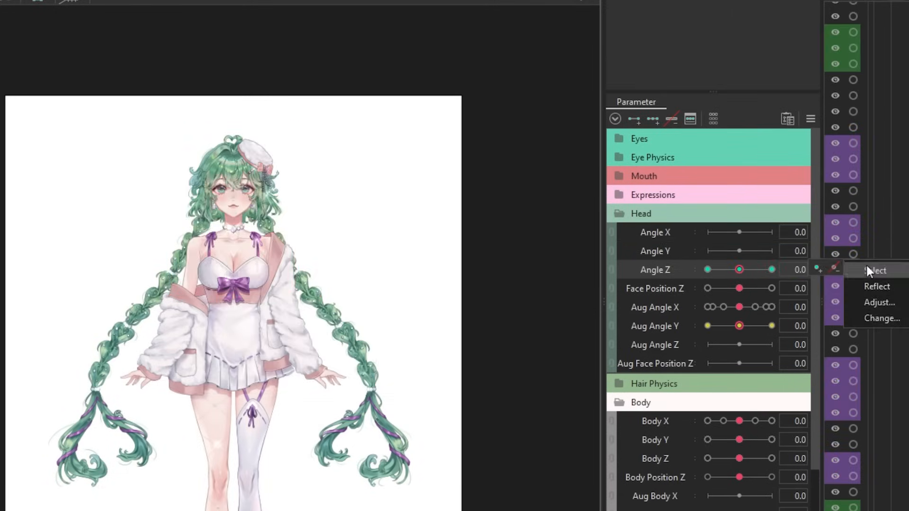
{"action": "left_click", "coordinate": [880, 318]}
{"action": "scroll", "coordinate": [314, 279], "scroll_direction": "up", "scroll_amount": 3}
{"action": "scroll", "coordinate": [301, 270], "scroll_direction": "down", "scroll_amount": 2}
{"action": "left_click", "coordinate": [287, 304]}
{"action": "left_click", "coordinate": [343, 374]}
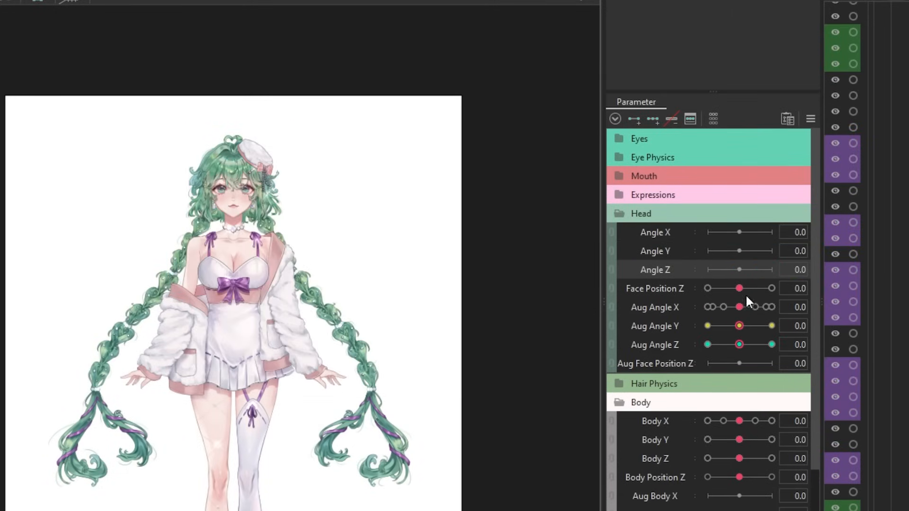
Select every object keyed on Face Position Z and move its keyforms to the Aug Face Position Z parameter.
{"action": "left_click", "coordinate": [800, 289]}
{"action": "left_click", "coordinate": [870, 289]}
{"action": "left_click", "coordinate": [800, 289]}
{"action": "left_click", "coordinate": [876, 337]}
{"action": "scroll", "coordinate": [365, 268], "scroll_direction": "down", "scroll_amount": 15}
{"action": "scroll", "coordinate": [366, 268], "scroll_direction": "up", "scroll_amount": 5}
{"action": "left_click", "coordinate": [291, 280]}
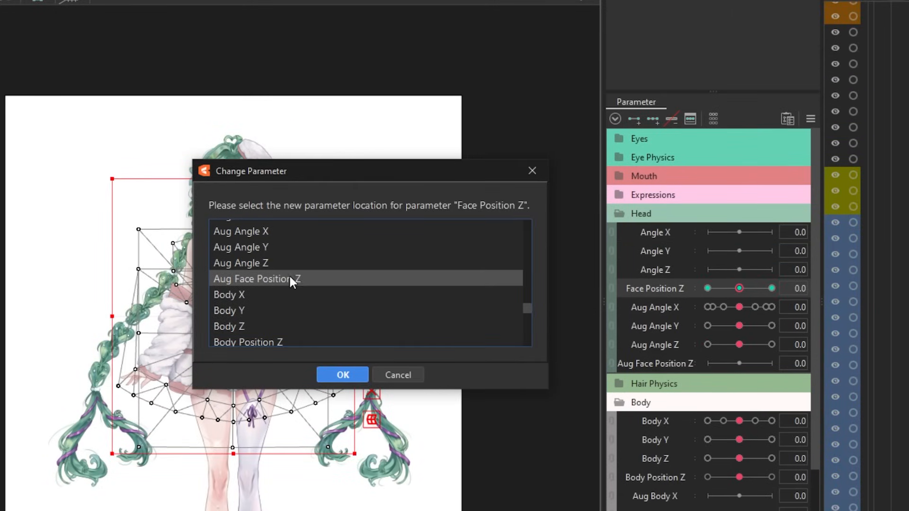
{"action": "left_click", "coordinate": [343, 375]}
Select all objects keyed on the Body X parameter.
{"action": "left_click", "coordinate": [800, 420]}
{"action": "left_click", "coordinate": [851, 420]}
{"action": "left_click", "coordinate": [872, 422]}
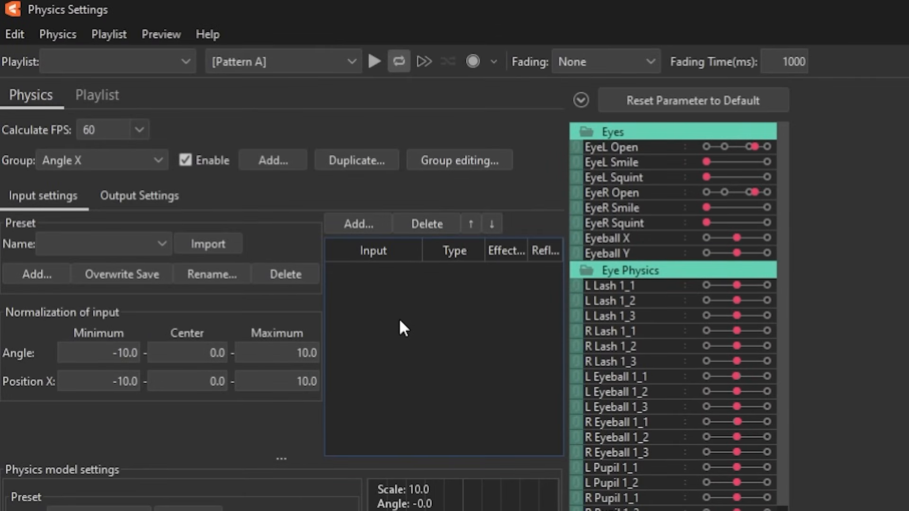
Set up Angle X physics with Angle X input at effectiveness 80 and Aug Angle X output at scale 28.81, and test the head movement.
{"action": "left_click", "coordinate": [372, 223]}
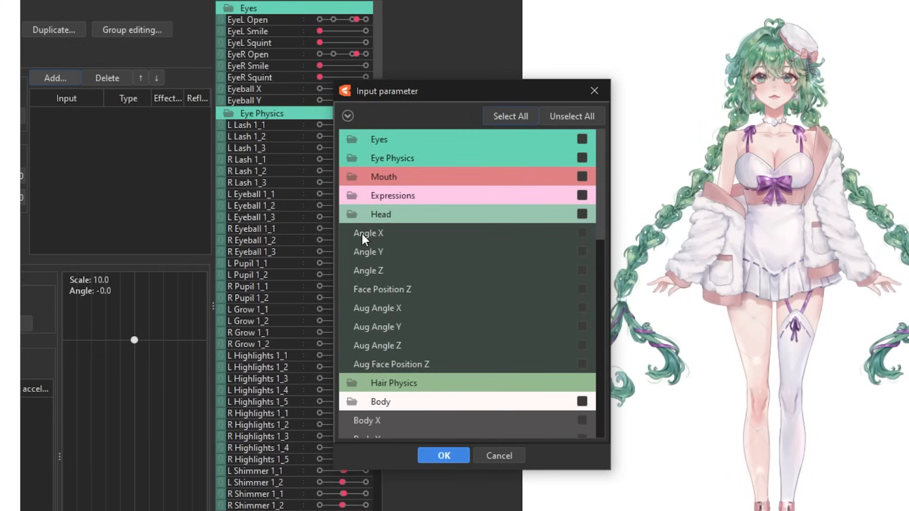
{"action": "left_click", "coordinate": [444, 456]}
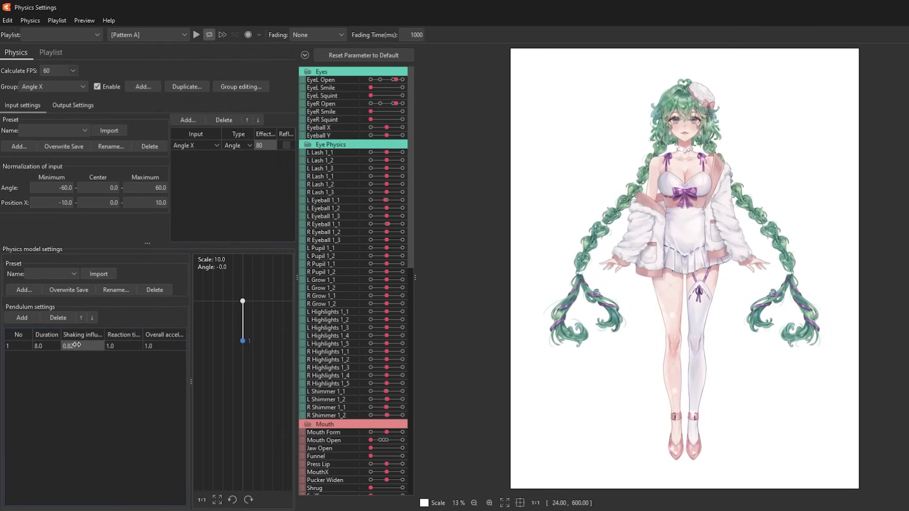
{"action": "left_click", "coordinate": [73, 108]}
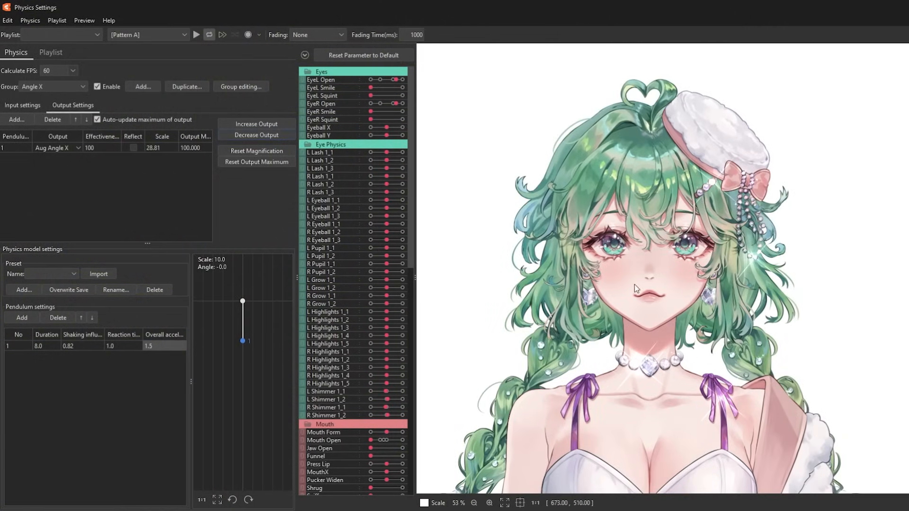
{"action": "left_click_drag", "start_coordinate": [636, 289], "coordinate": [452, 305]}
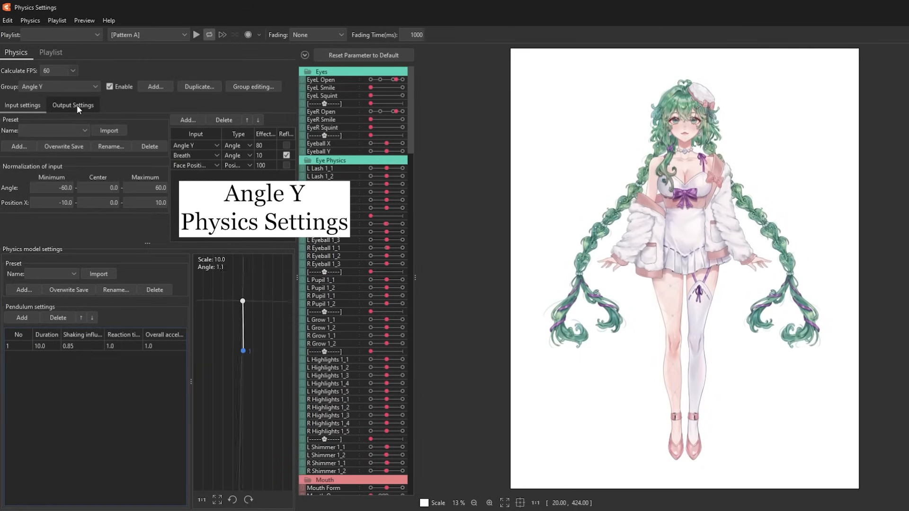
Examine the input, pendulum and output settings of the Angle Y and Angle X physics groups and test their motion on the model.
{"action": "left_click", "coordinate": [76, 105]}
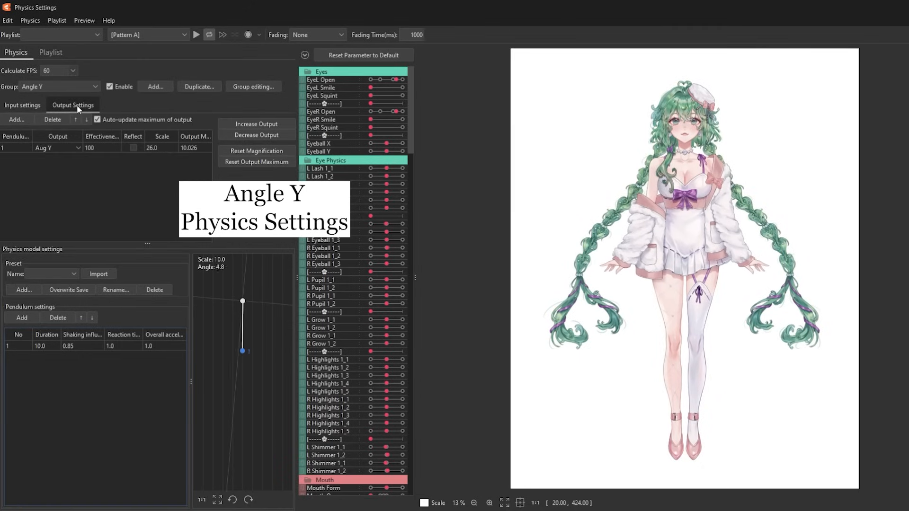
{"action": "left_click_drag", "start_coordinate": [546, 104], "coordinate": [715, 506]}
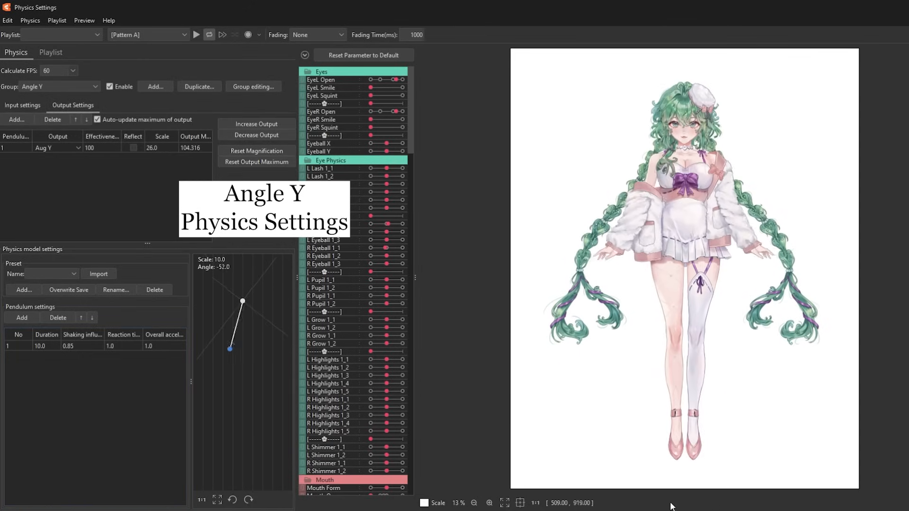
{"action": "left_click", "coordinate": [52, 87]}
{"action": "left_click", "coordinate": [44, 217]}
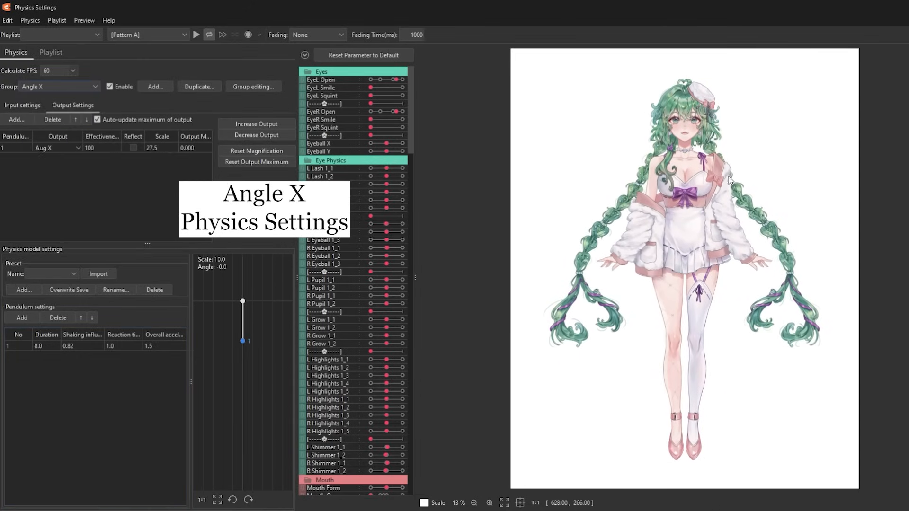
{"action": "left_click", "coordinate": [86, 89]}
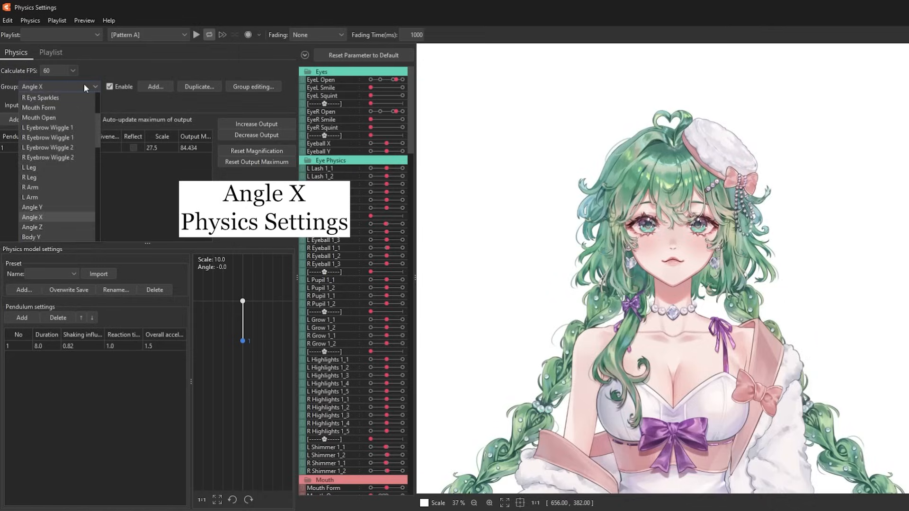
{"action": "left_click", "coordinate": [31, 237]}
{"action": "left_click", "coordinate": [23, 105]}
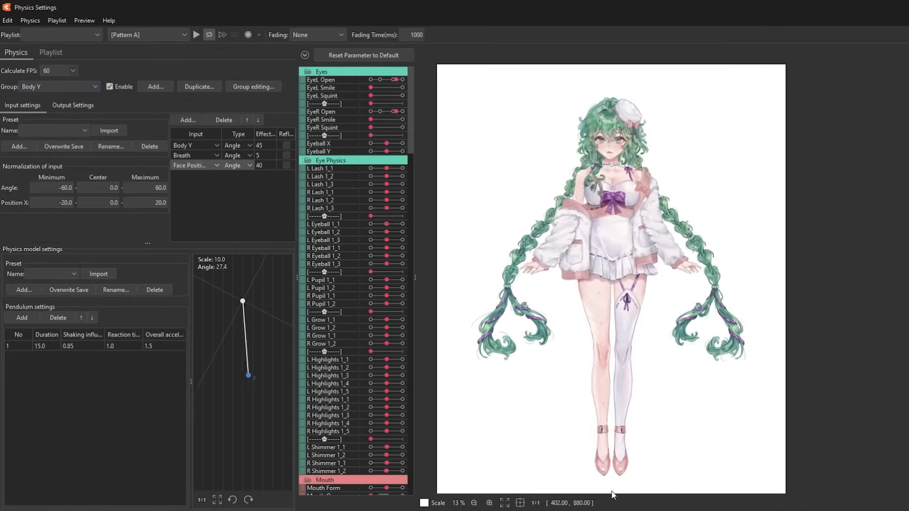
{"action": "left_click_drag", "start_coordinate": [612, 491], "coordinate": [615, 275]}
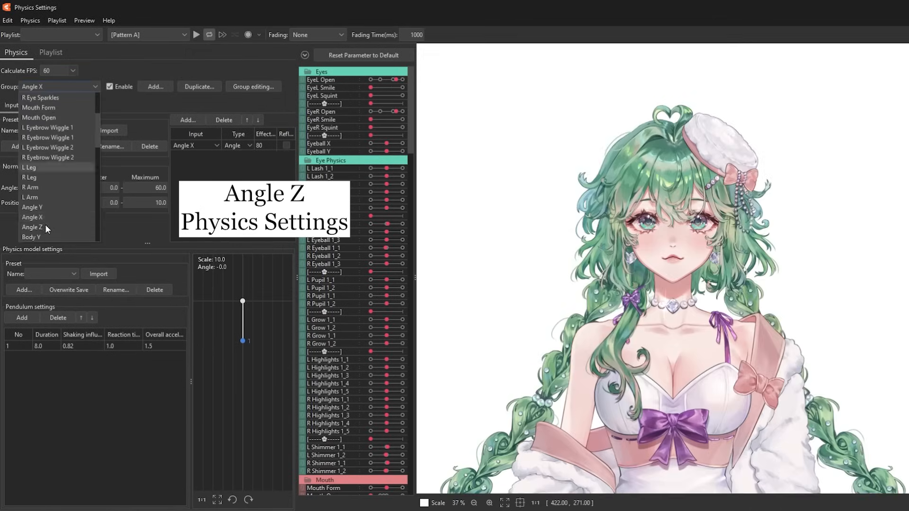
Examine the input and output settings of the Angle Z, Body X, Body Z and Position Z physics groups.
{"action": "left_click", "coordinate": [45, 224]}
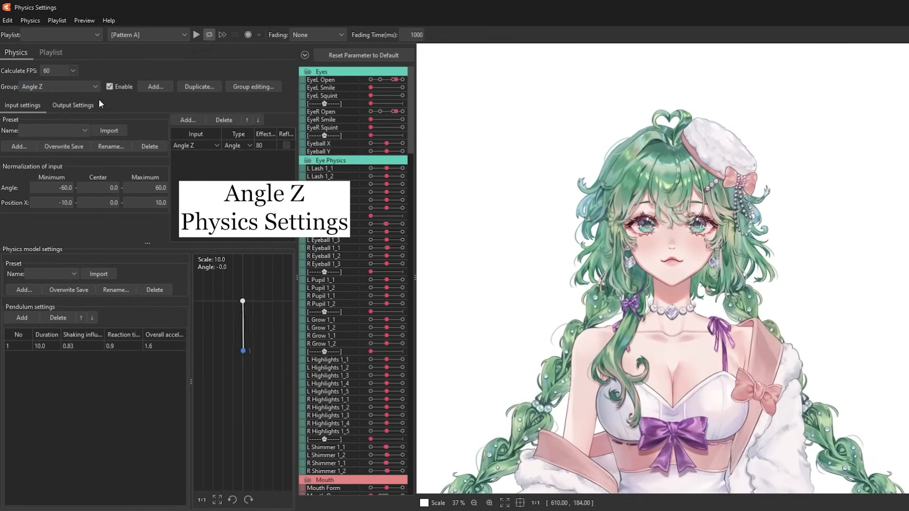
{"action": "left_click", "coordinate": [76, 105]}
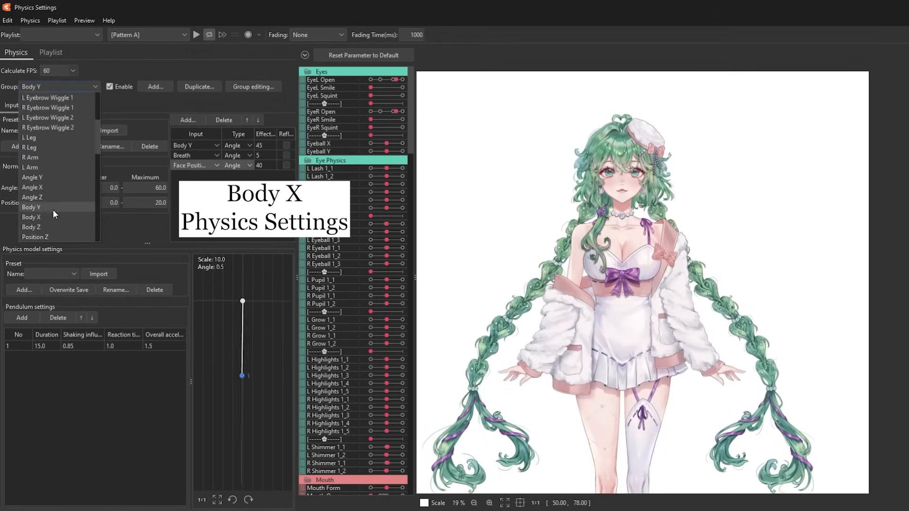
{"action": "left_click", "coordinate": [53, 210]}
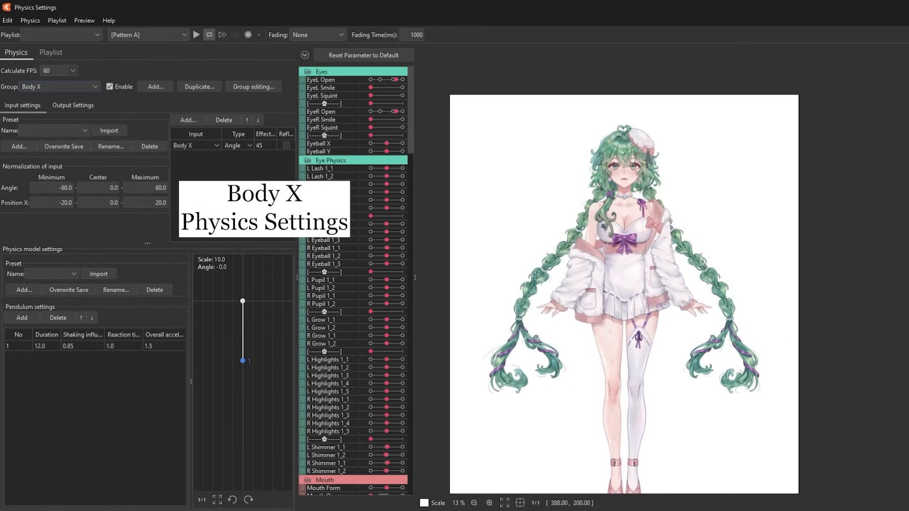
{"action": "left_click", "coordinate": [75, 105]}
{"action": "left_click", "coordinate": [90, 87]}
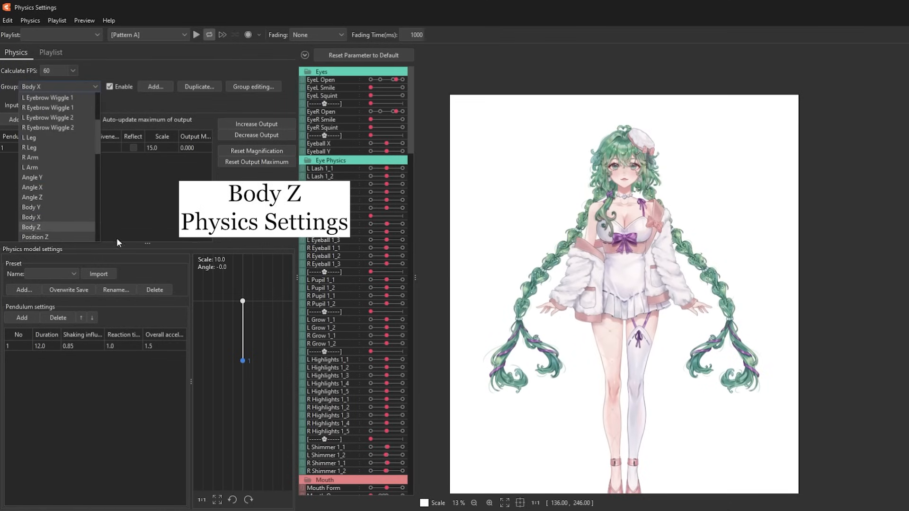
{"action": "left_click", "coordinate": [53, 225]}
{"action": "left_click", "coordinate": [24, 109]}
{"action": "left_click", "coordinate": [90, 86]}
{"action": "left_click", "coordinate": [39, 208]}
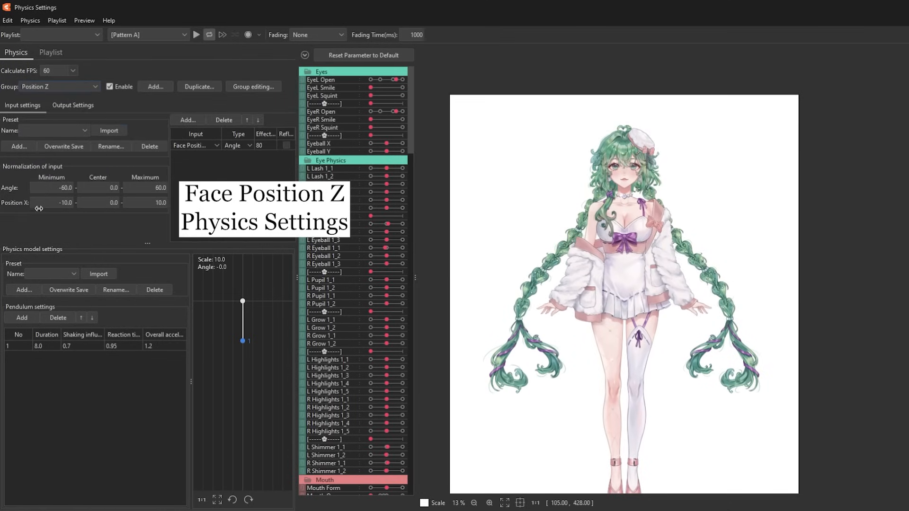
{"action": "left_click", "coordinate": [92, 109]}
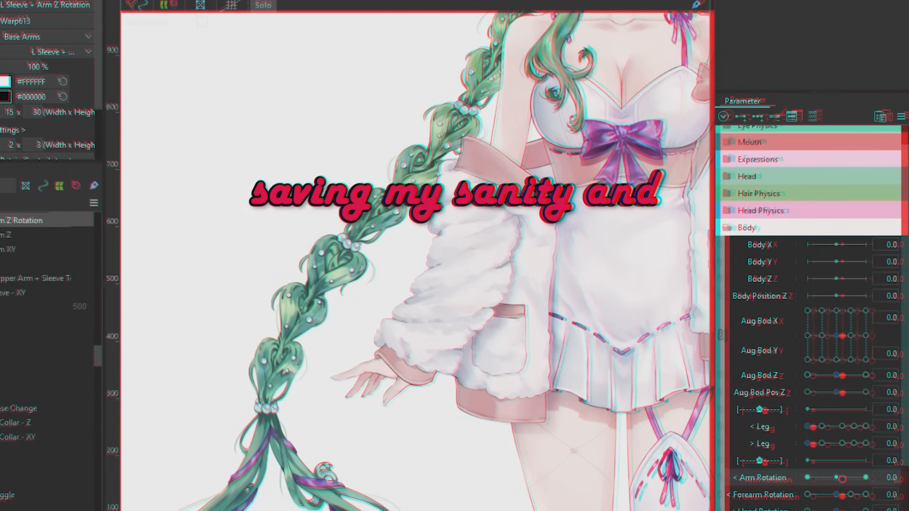
Preview the arm's motion by moving < Forearm Rotation to its minimum.
{"action": "left_click_drag", "start_coordinate": [836, 494], "coordinate": [807, 495]}
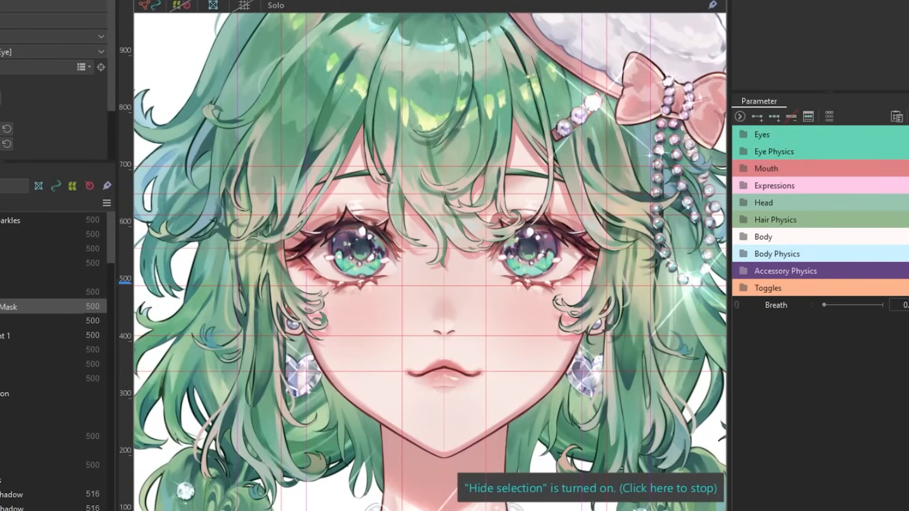
Hide the canvas guide lines and toggle the Lock Default Form setting for the parameters.
{"action": "key", "text": "ctrl+semicolon"}
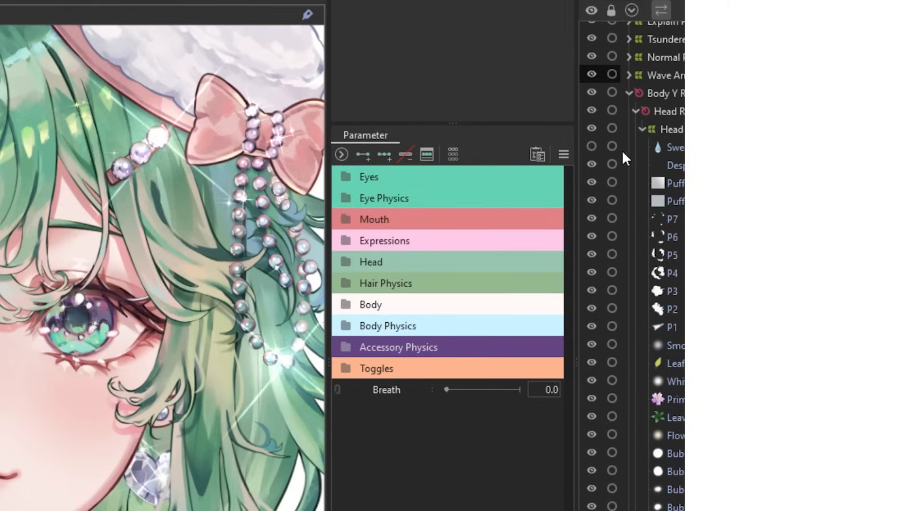
{"action": "left_click", "coordinate": [564, 154]}
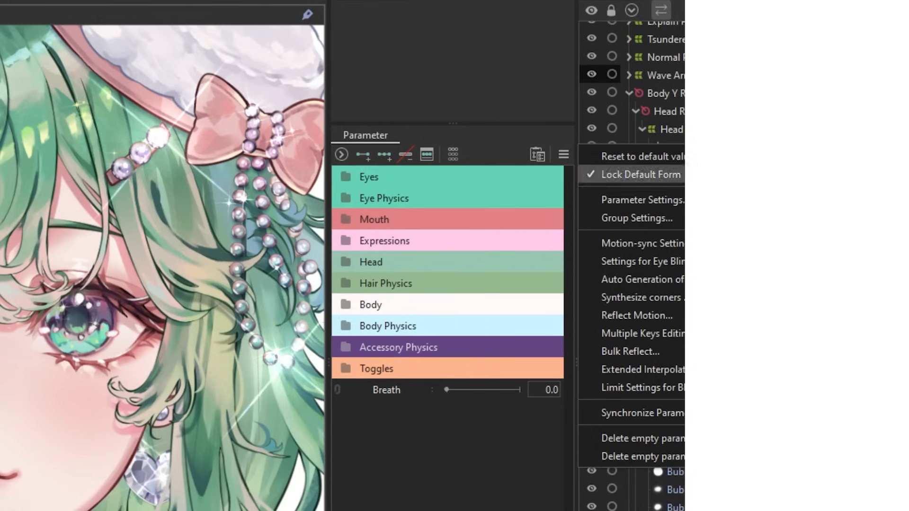
{"action": "left_click", "coordinate": [639, 171]}
{"action": "left_click", "coordinate": [563, 154]}
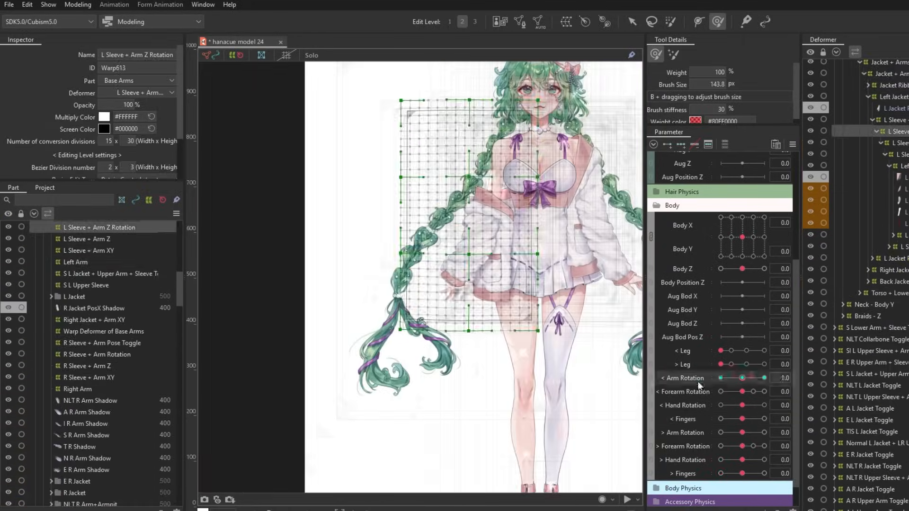
Set < Arm Rotation to its minimum key.
{"action": "left_click", "coordinate": [720, 378]}
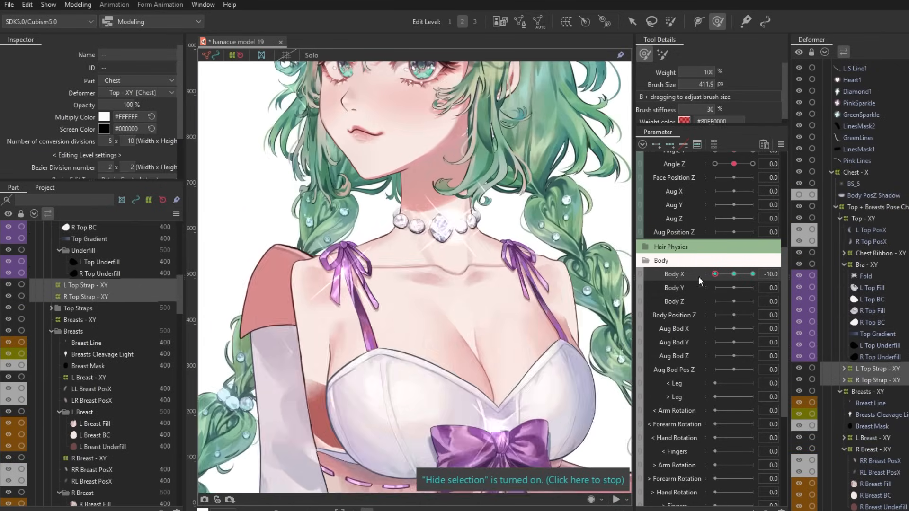
Expand the L Top Strap - XY deformer and select the L Ribbon Strap deformer inside it.
{"action": "left_click", "coordinate": [844, 368]}
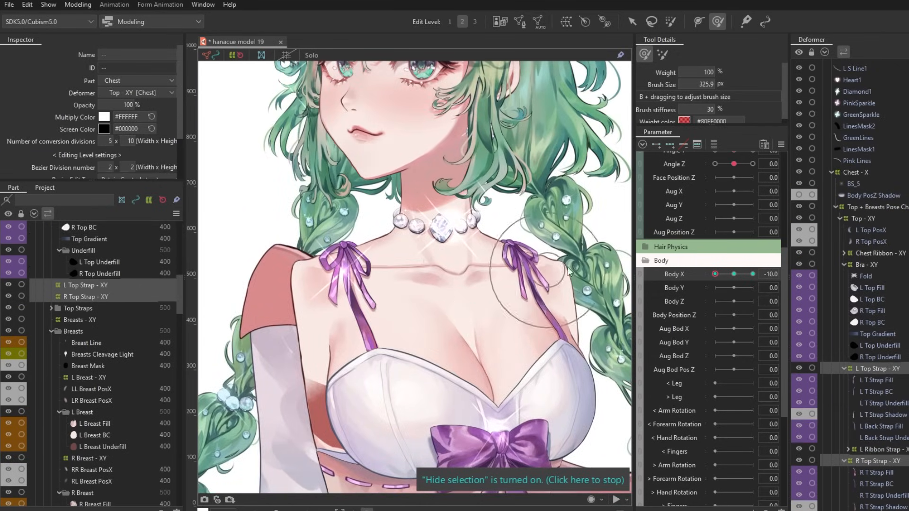
{"action": "left_click", "coordinate": [881, 449]}
{"action": "left_click", "coordinate": [881, 308]}
{"action": "left_click", "coordinate": [881, 343], "text": "shift"}
Set Body Y to -10 with the Chest - XY deformer selected for shaping.
{"action": "scroll", "coordinate": [534, 274], "scroll_direction": "up", "scroll_amount": 2}
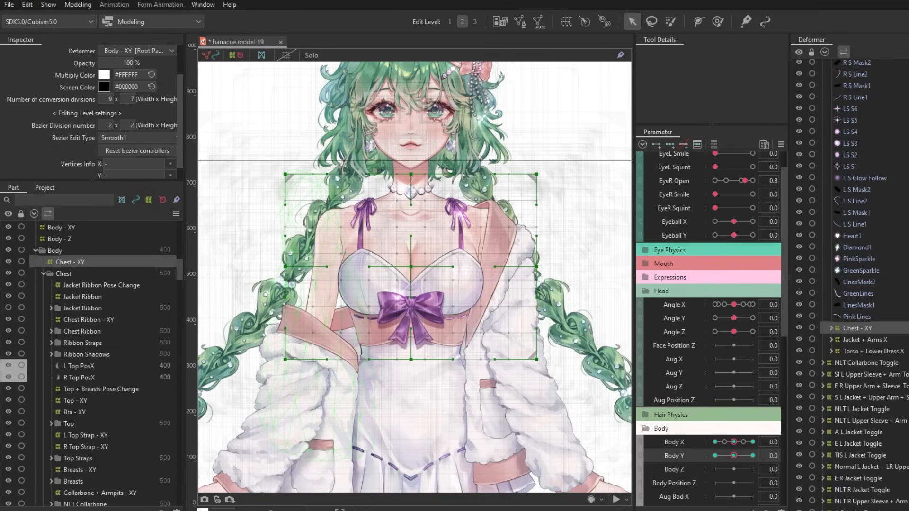
{"action": "scroll", "coordinate": [416, 284], "scroll_direction": "up", "scroll_amount": 3}
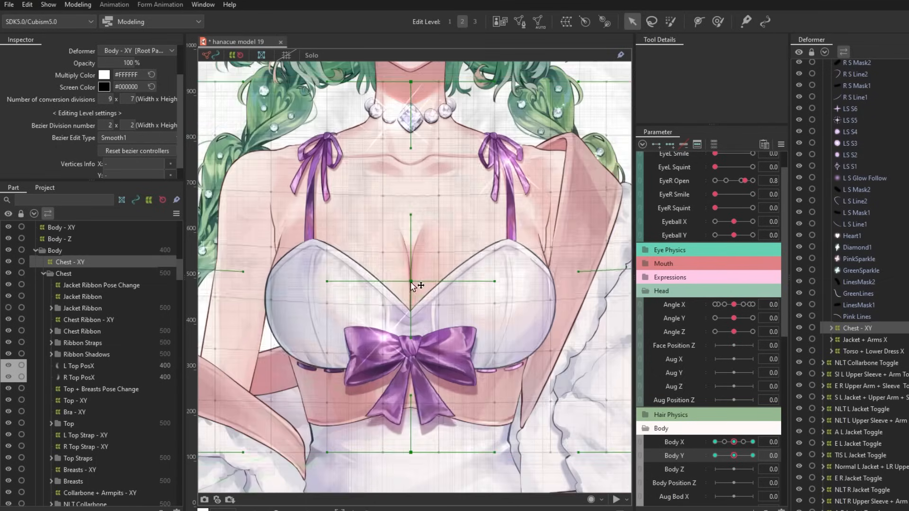
{"action": "scroll", "coordinate": [415, 285], "scroll_direction": "down", "scroll_amount": 3}
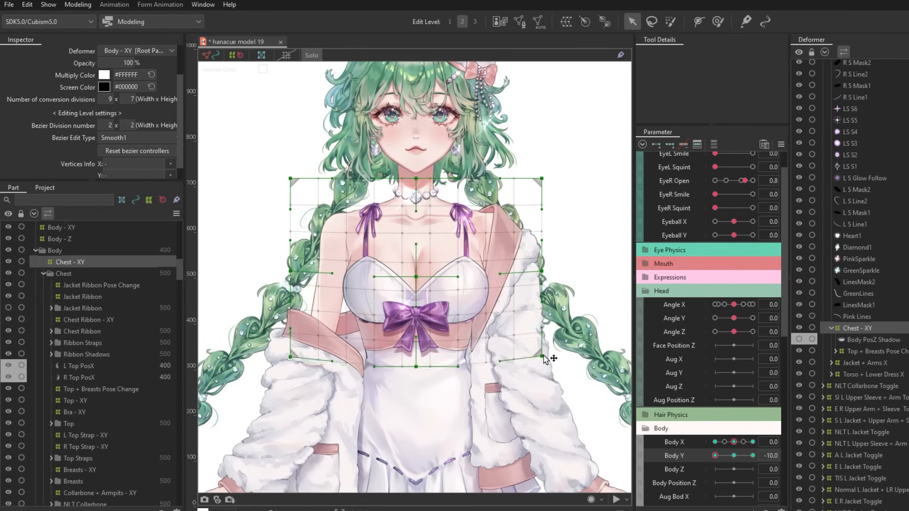
{"action": "scroll", "coordinate": [426, 148], "scroll_direction": "up", "scroll_amount": 3}
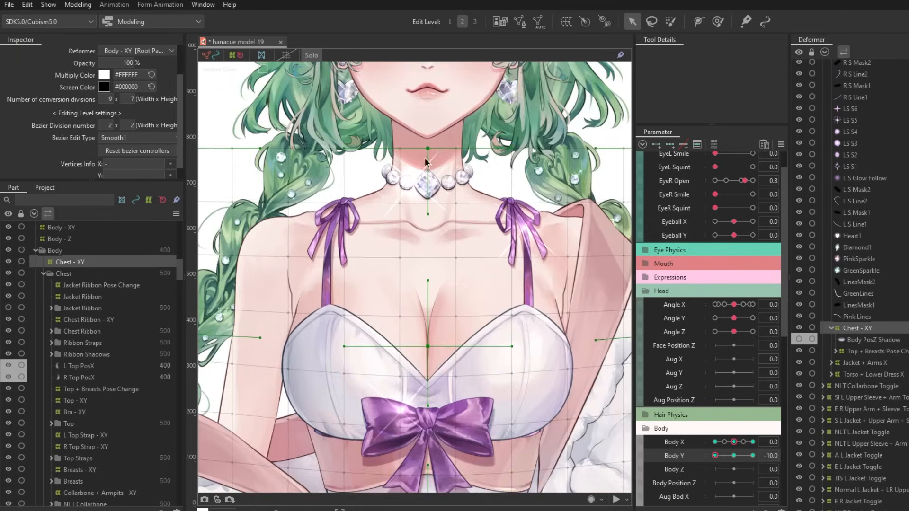
{"action": "scroll", "coordinate": [426, 148], "scroll_direction": "down", "scroll_amount": 3}
Select the Top - XY deformer, view its lowest Body Y key and set its Bezier division to 4 by 2.
{"action": "left_click", "coordinate": [836, 352]}
{"action": "left_click", "coordinate": [863, 363]}
{"action": "left_click", "coordinate": [716, 456]}
{"action": "scroll", "coordinate": [378, 303], "scroll_direction": "up", "scroll_amount": 2}
{"action": "left_click", "coordinate": [109, 125]}
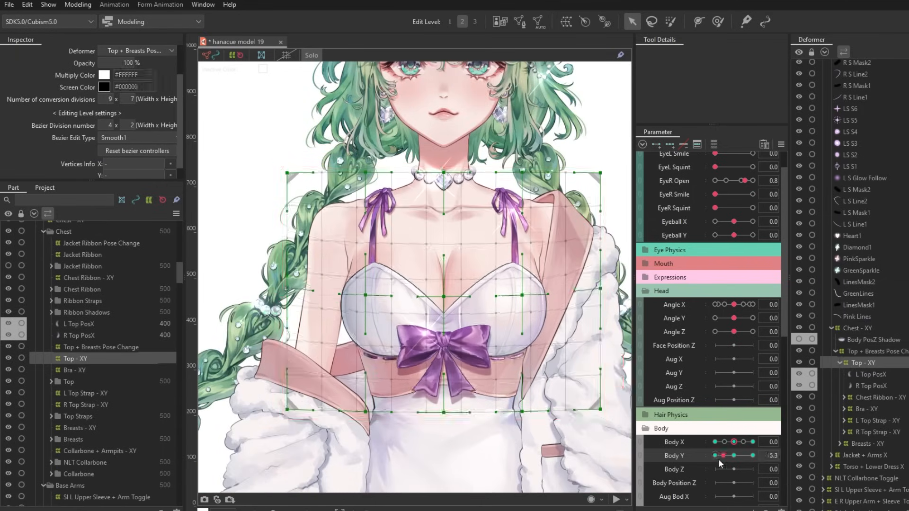
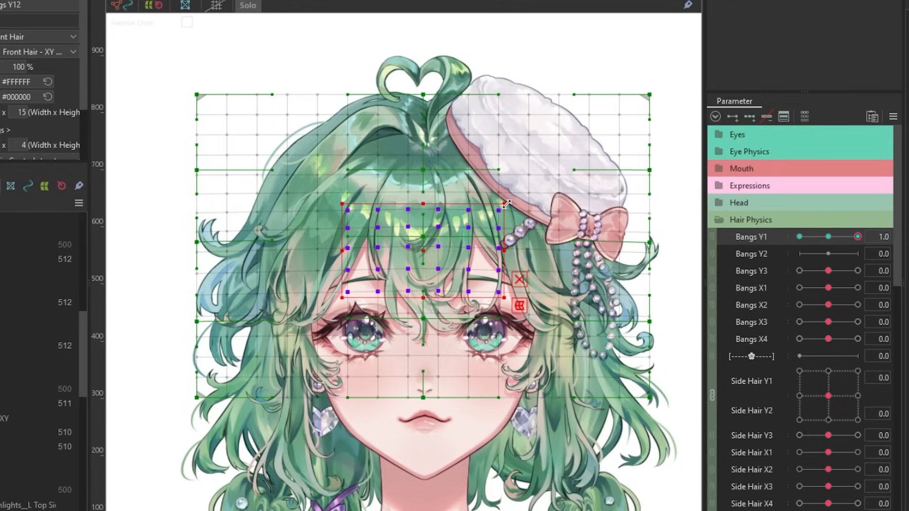
Slightly enlarge the central points of the front hair deformer at Bangs Y1 1.0, and view its -1.0 key.
{"action": "left_click_drag", "start_coordinate": [507, 204], "coordinate": [510, 199]}
{"action": "left_click_drag", "start_coordinate": [857, 236], "coordinate": [799, 237]}
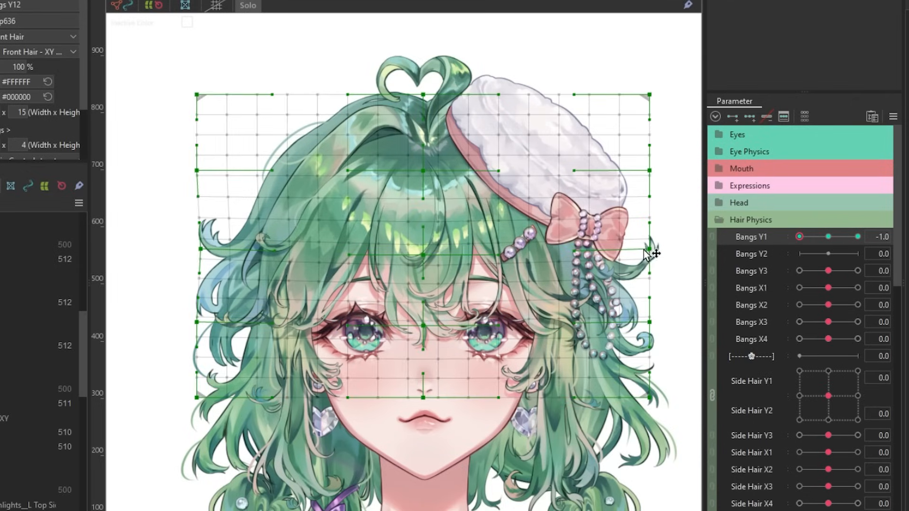
{"action": "left_click_drag", "start_coordinate": [799, 237], "coordinate": [759, 254]}
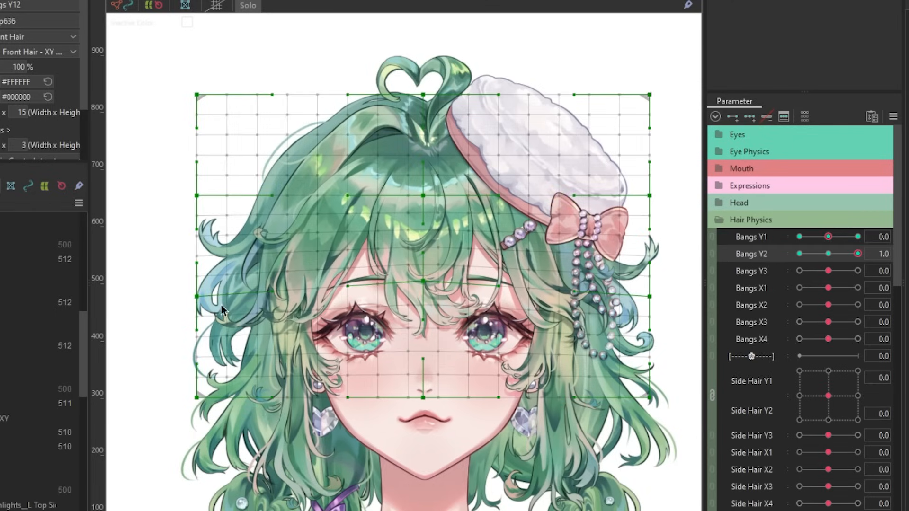
Raise the lower side and centre points of the bangs deformer at the maximum key of Bangs Y2.
{"action": "left_click_drag", "start_coordinate": [649, 296], "coordinate": [649, 289]}
{"action": "left_click_drag", "start_coordinate": [423, 282], "coordinate": [423, 278]}
{"action": "left_click_drag", "start_coordinate": [423, 398], "coordinate": [423, 391]}
Lower the deformer's lower side and centre points at Bangs Y2 -1.0, and link the Bangs Y1 and Bangs Y2 parameters.
{"action": "mouse_move", "coordinate": [858, 254]}
{"action": "left_mouse_down"}
{"action": "mouse_move", "coordinate": [785, 262]}
{"action": "mouse_move", "coordinate": [858, 256]}
{"action": "mouse_move", "coordinate": [799, 259]}
{"action": "left_mouse_up"}
{"action": "key", "text": "b"}
{"action": "key", "text": "Escape"}
{"action": "left_click_drag", "start_coordinate": [423, 297], "coordinate": [423, 307]}
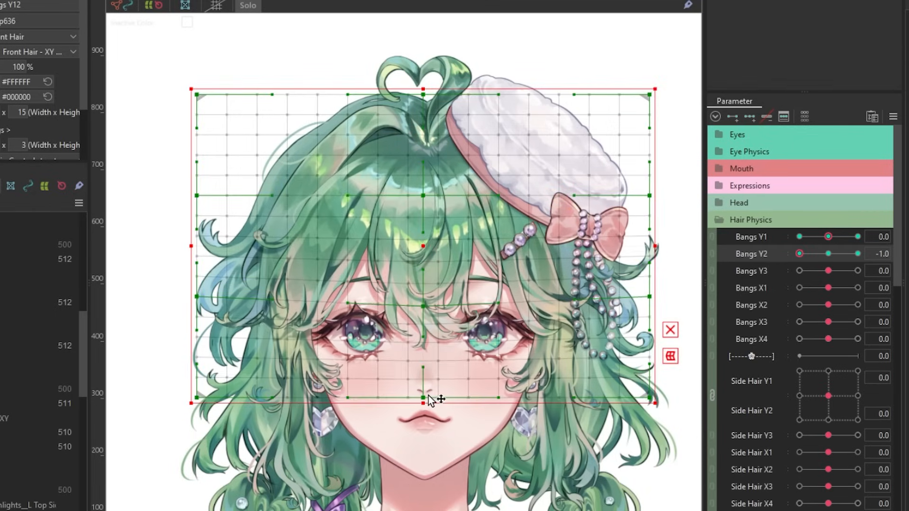
{"action": "left_click_drag", "start_coordinate": [649, 297], "coordinate": [646, 309]}
{"action": "left_click_drag", "start_coordinate": [799, 254], "coordinate": [833, 283]}
{"action": "left_click", "coordinate": [712, 237]}
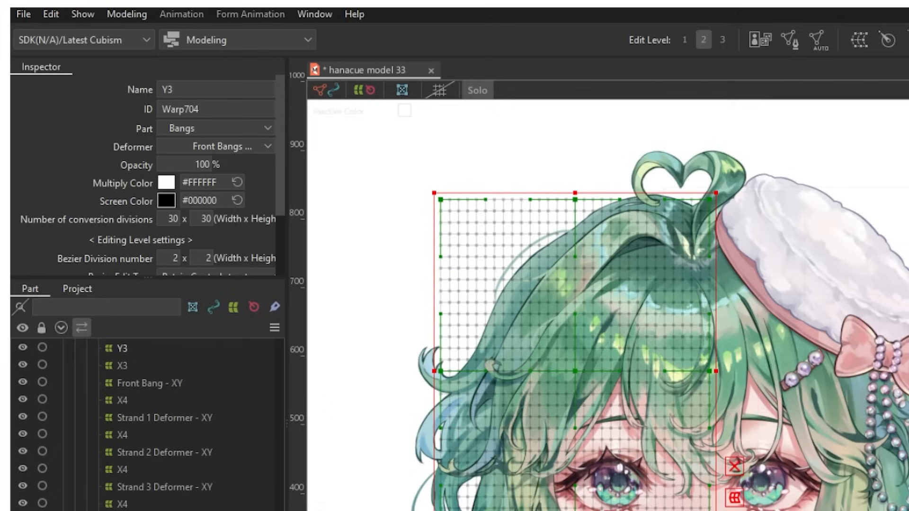
Bend the Y3 bangs deformer outward and upward with a temporary path deform at Bangs Y3 -1.0, and apply it.
{"action": "left_click", "coordinate": [134, 12]}
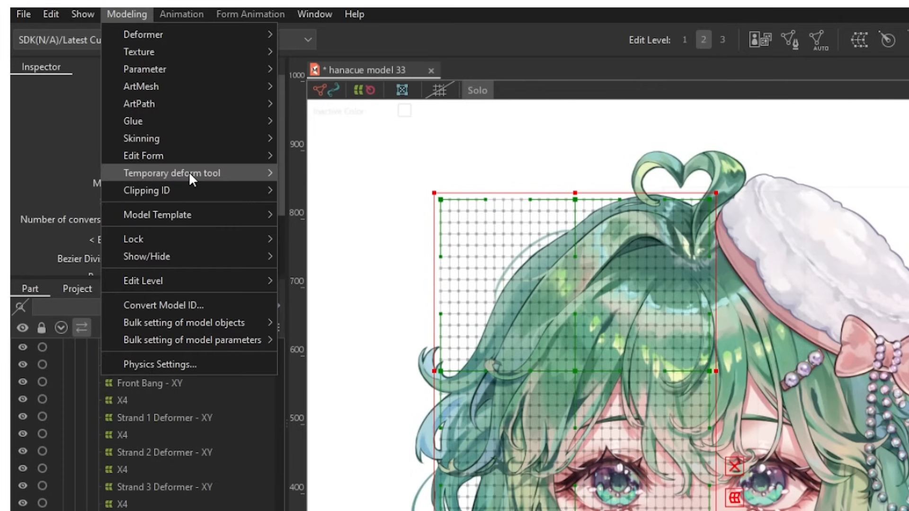
{"action": "mouse_move", "coordinate": [259, 173]}
{"action": "left_click", "coordinate": [352, 351]}
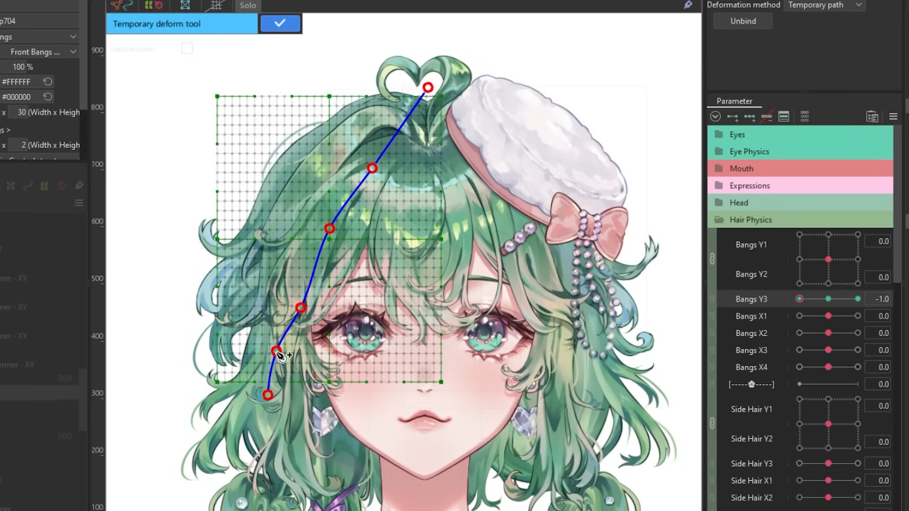
{"action": "left_click_drag", "start_coordinate": [279, 355], "coordinate": [243, 313]}
{"action": "scroll", "coordinate": [189, 284], "scroll_direction": "up", "scroll_amount": 2}
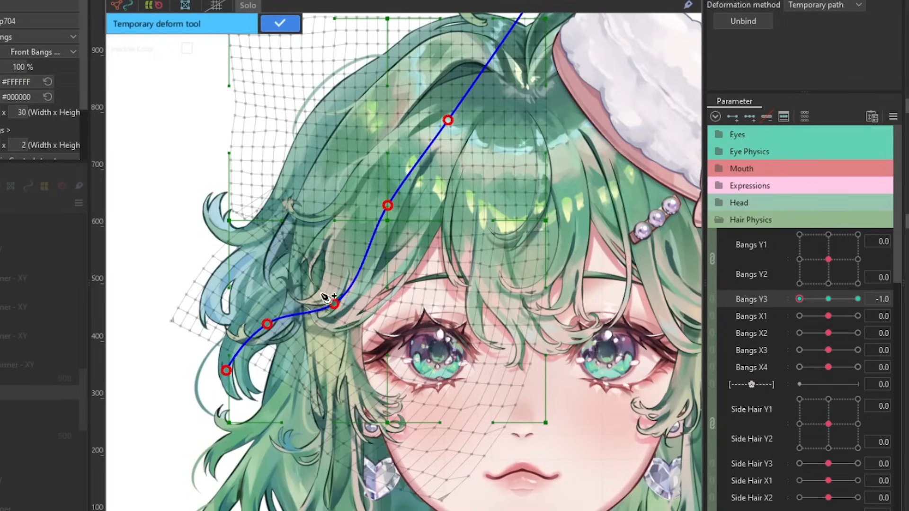
{"action": "left_click_drag", "start_coordinate": [334, 304], "coordinate": [321, 297]}
{"action": "left_click_drag", "start_coordinate": [265, 325], "coordinate": [242, 301]}
{"action": "left_click_drag", "start_coordinate": [322, 298], "coordinate": [312, 296]}
{"action": "left_click", "coordinate": [828, 297]}
{"action": "left_click_drag", "start_coordinate": [771, 294], "coordinate": [857, 299]}
{"action": "key", "text": "Return"}
Draw a temporary deform path from the crown down to the side bang's tip at Bangs Y3 1.0.
{"action": "scroll", "coordinate": [343, 177], "scroll_direction": "down", "scroll_amount": 2}
{"action": "left_click", "coordinate": [2, 1]}
{"action": "mouse_move", "coordinate": [30, 77]}
{"action": "left_click", "coordinate": [118, 75]}
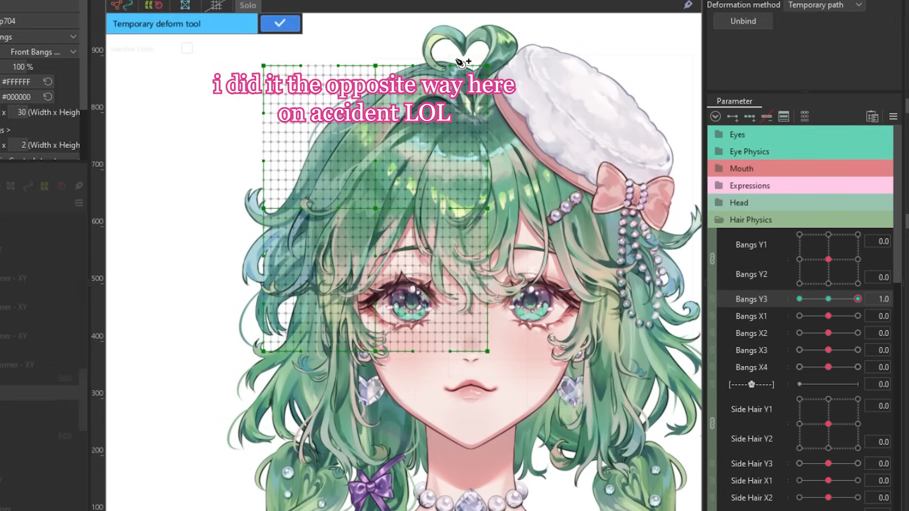
{"action": "left_click", "coordinate": [342, 318]}
{"action": "left_click", "coordinate": [352, 350]}
Bend the lower path points inward toward the face at Bangs Y3 1.0 and preview the Bangs Y3 movement.
{"action": "left_click_drag", "start_coordinate": [352, 351], "coordinate": [393, 346]}
{"action": "left_click_drag", "start_coordinate": [342, 319], "coordinate": [379, 317]}
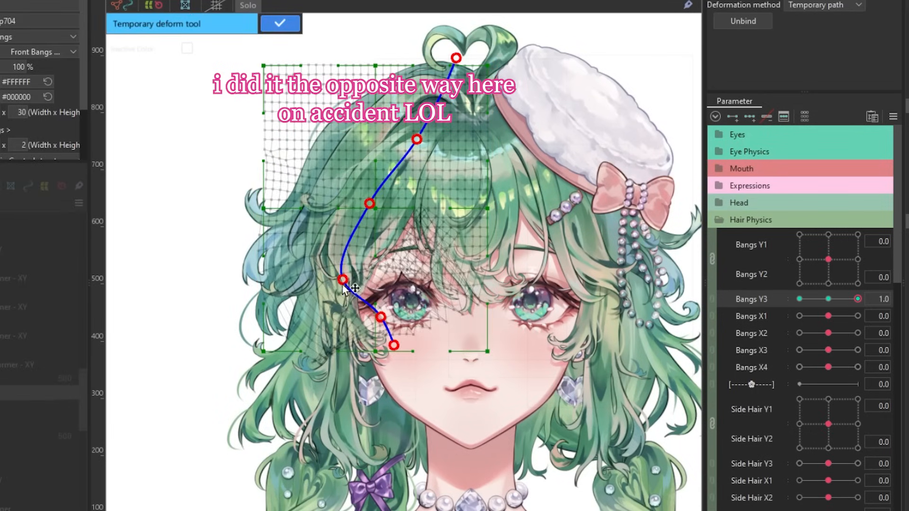
{"action": "left_click_drag", "start_coordinate": [343, 279], "coordinate": [360, 286]}
{"action": "left_click_drag", "start_coordinate": [393, 345], "coordinate": [405, 343]}
{"action": "left_click_drag", "start_coordinate": [379, 317], "coordinate": [390, 313]}
{"action": "left_click_drag", "start_coordinate": [857, 299], "coordinate": [851, 300]}
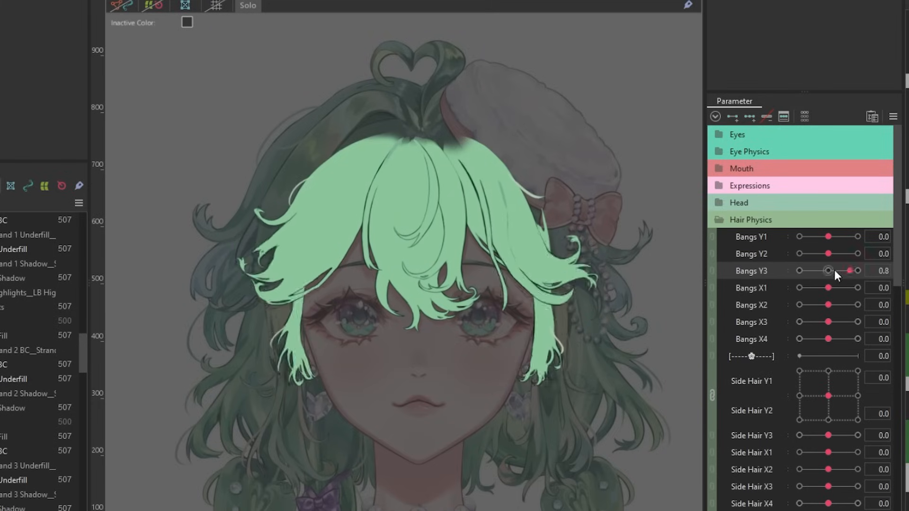
{"action": "left_click_drag", "start_coordinate": [834, 270], "coordinate": [786, 264]}
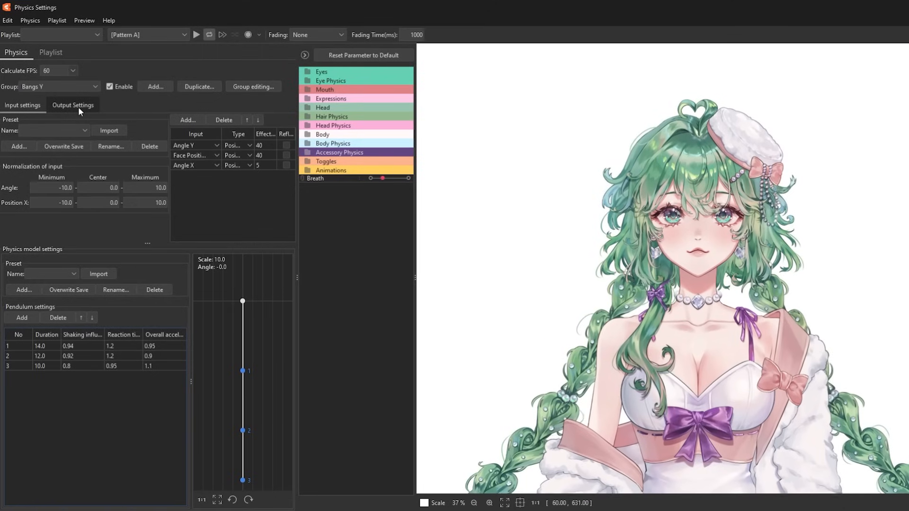
Review the vertical hair physics: the outputs of Bangs Y, and the settings of Side Hair Y and Shoulder Hair Y.
{"action": "left_click", "coordinate": [73, 105]}
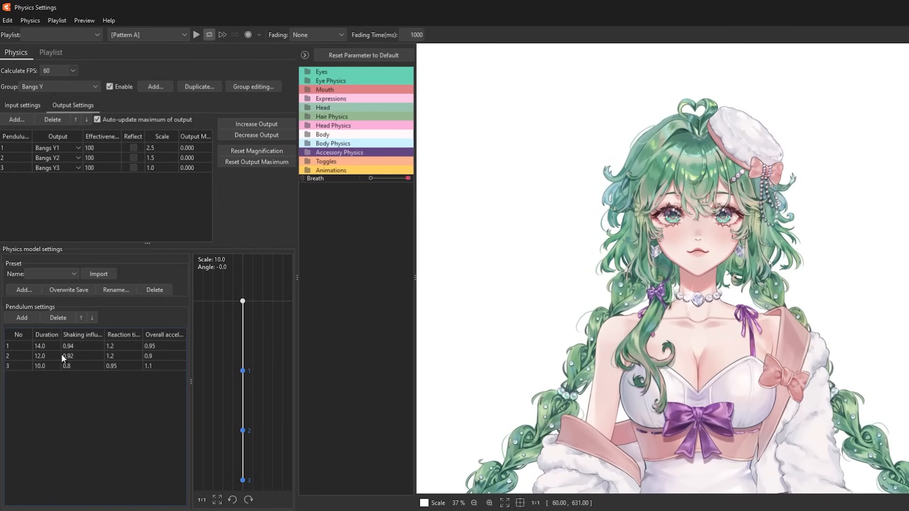
{"action": "left_click", "coordinate": [75, 84]}
{"action": "left_click", "coordinate": [58, 195]}
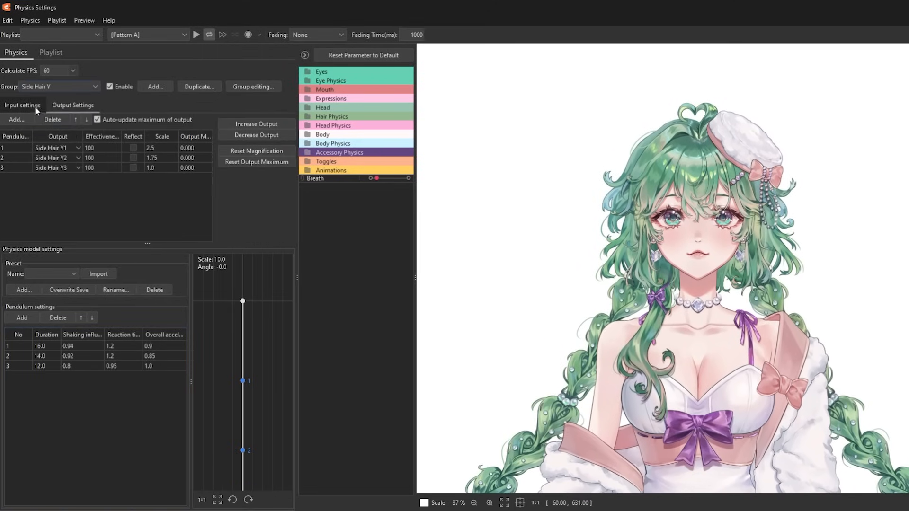
{"action": "left_click", "coordinate": [35, 106]}
{"action": "left_click", "coordinate": [74, 105]}
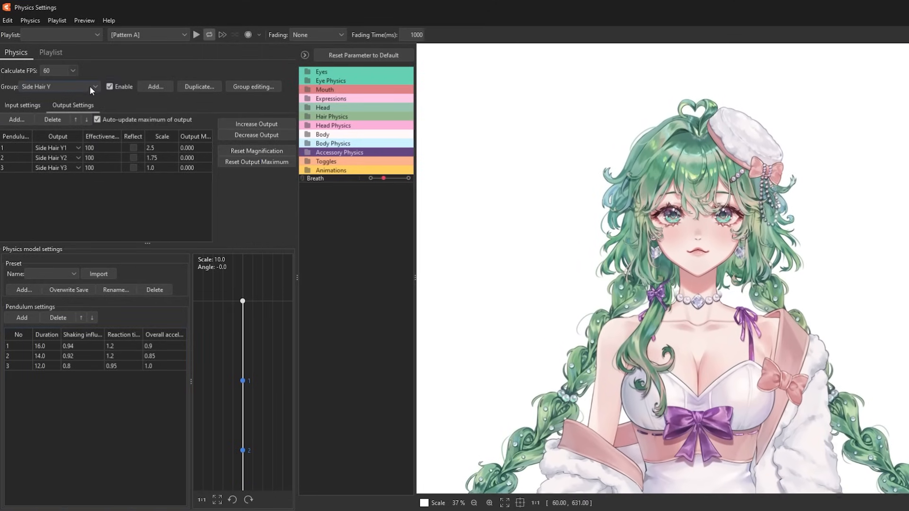
{"action": "left_click", "coordinate": [89, 86]}
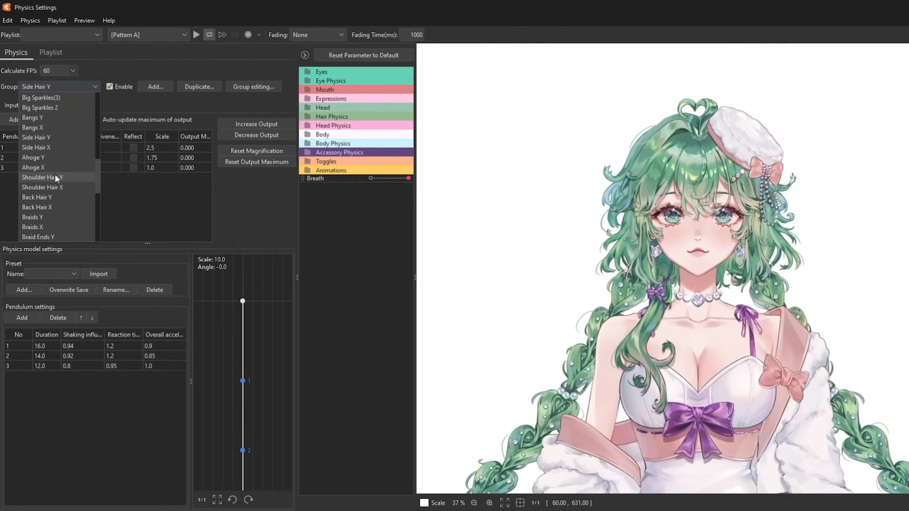
{"action": "left_click", "coordinate": [55, 177]}
{"action": "left_click", "coordinate": [29, 105]}
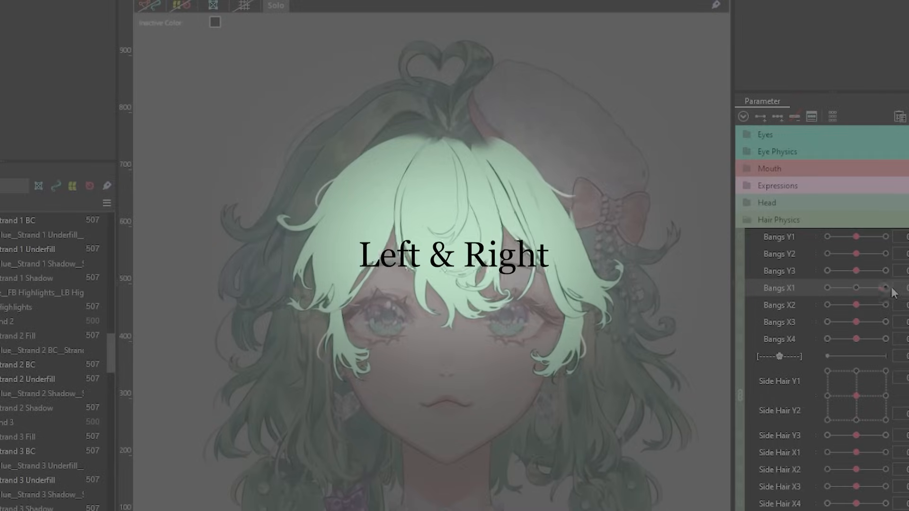
Preview the sideways bangs motion with Bangs X2, X3 and X4, resetting Bangs X2 to 0.
{"action": "left_click_drag", "start_coordinate": [888, 305], "coordinate": [810, 318]}
{"action": "left_click", "coordinate": [906, 305]}
{"action": "type", "text": "0"}
{"action": "key", "text": "Return"}
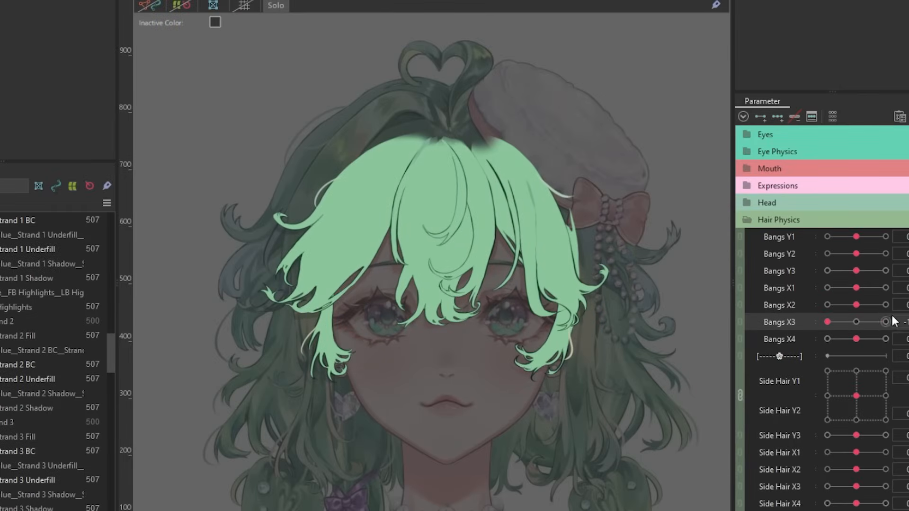
{"action": "left_click", "coordinate": [905, 320]}
{"action": "left_click_drag", "start_coordinate": [855, 339], "coordinate": [803, 334]}
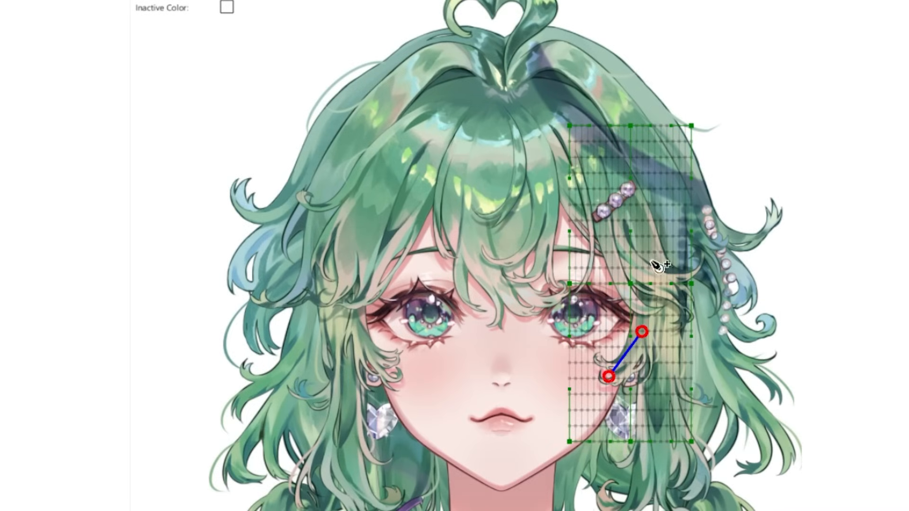
Trace a temporary deform path along the outer bang strand beside the face and bend its tip for the sideways motion.
{"action": "scroll", "coordinate": [571, 353], "scroll_direction": "up", "scroll_amount": 3}
{"action": "left_click_drag", "start_coordinate": [569, 348], "coordinate": [545, 280]}
{"action": "scroll", "coordinate": [592, 213], "scroll_direction": "down", "scroll_amount": 3}
{"action": "left_click", "coordinate": [569, 326]}
{"action": "left_click", "coordinate": [606, 332]}
{"action": "left_click", "coordinate": [634, 289]}
{"action": "scroll", "coordinate": [623, 28], "scroll_direction": "down", "scroll_amount": 3}
{"action": "scroll", "coordinate": [602, 243], "scroll_direction": "up", "scroll_amount": 3}
{"action": "left_click_drag", "start_coordinate": [524, 249], "coordinate": [531, 239]}
{"action": "left_click_drag", "start_coordinate": [552, 283], "coordinate": [555, 261]}
{"action": "scroll", "coordinate": [589, 279], "scroll_direction": "down", "scroll_amount": 3}
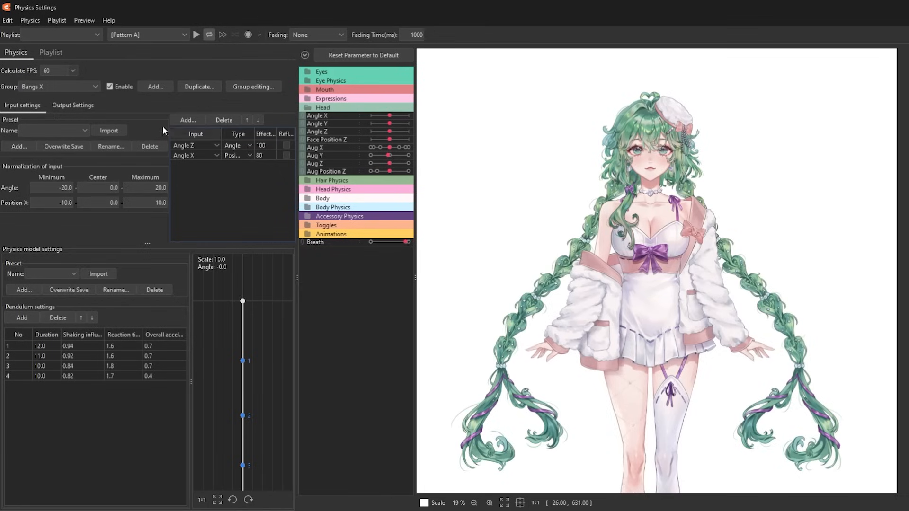
Review the sideways hair physics: the outputs of Bangs X and Side Hair X, and the inputs and outputs of Shoulder Hair X.
{"action": "left_click", "coordinate": [74, 104]}
{"action": "left_click", "coordinate": [61, 87]}
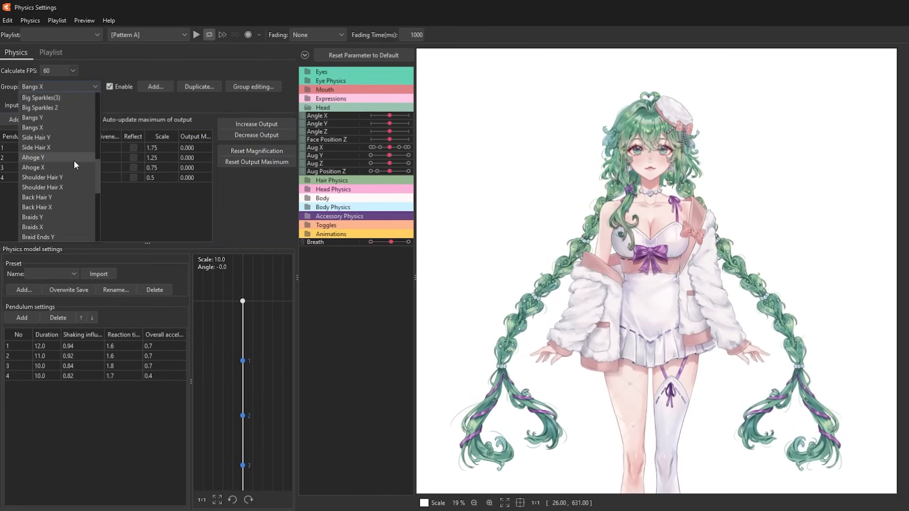
{"action": "left_click", "coordinate": [42, 149]}
{"action": "left_click", "coordinate": [74, 105]}
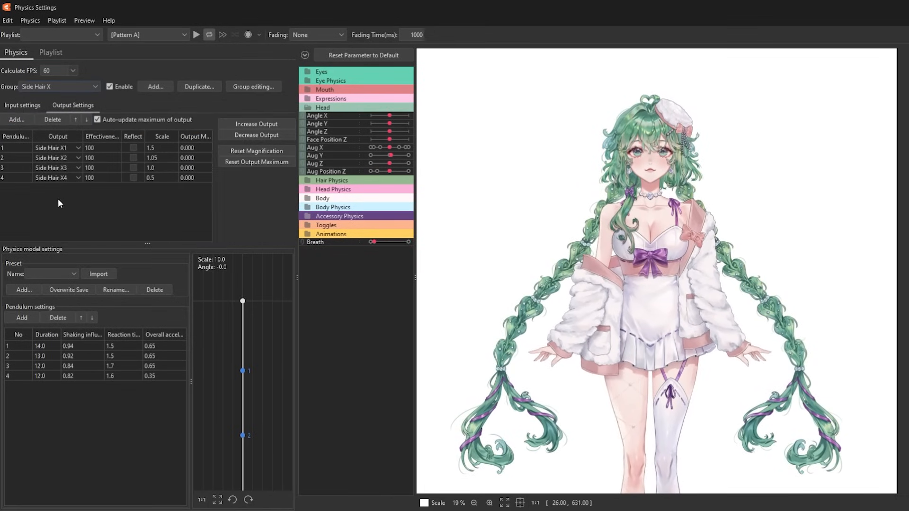
{"action": "left_click", "coordinate": [66, 87]}
{"action": "left_click", "coordinate": [52, 147]}
{"action": "left_click", "coordinate": [31, 105]}
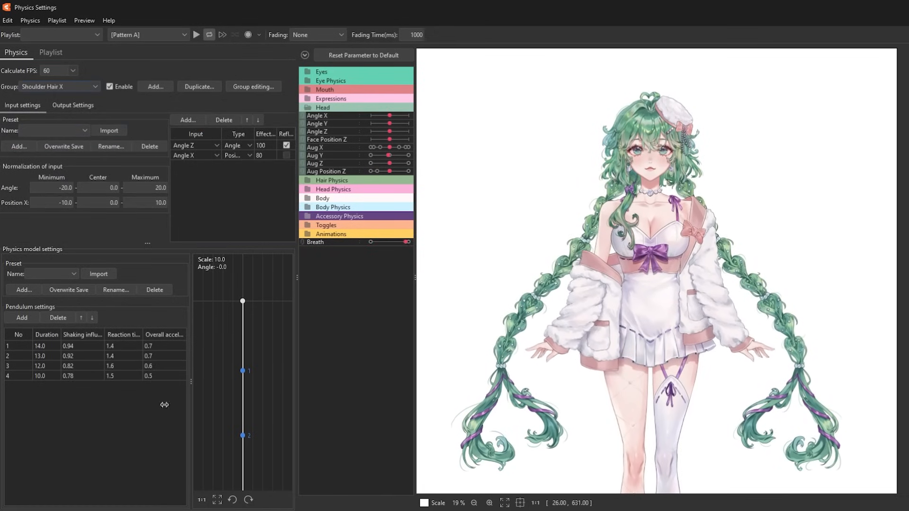
{"action": "left_click", "coordinate": [85, 106]}
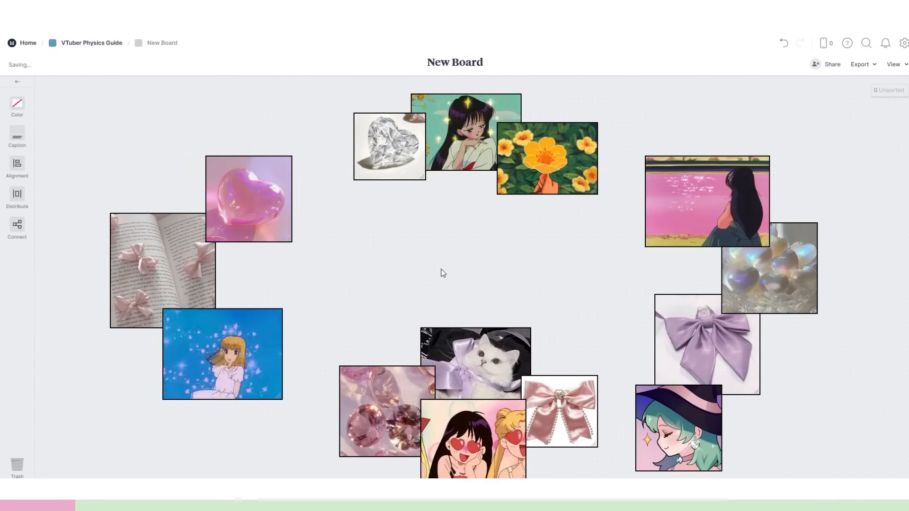
{"action": "left_click", "coordinate": [443, 273]}
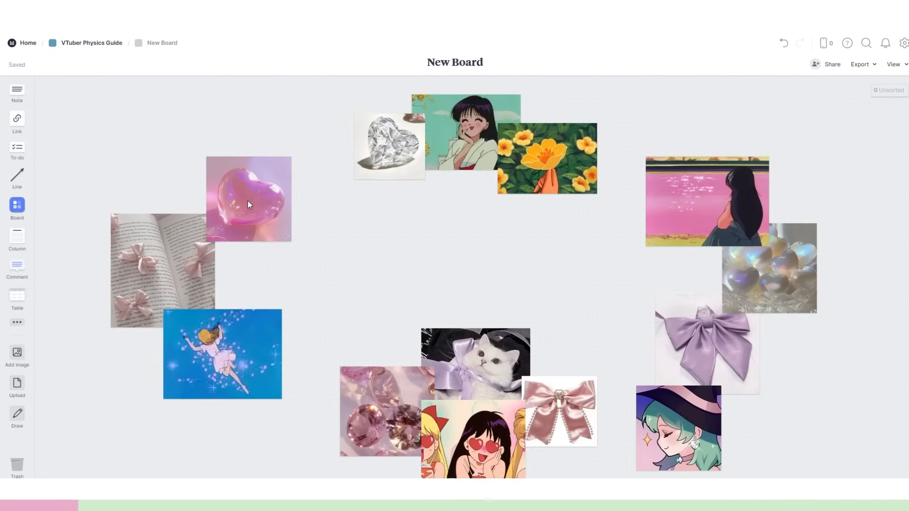
Spread out the pink heart, diamond, orange flower, pink lake, pearly hearts and witch images on the Milanote board.
{"action": "left_click_drag", "start_coordinate": [248, 201], "coordinate": [266, 163]}
{"action": "left_click_drag", "start_coordinate": [381, 154], "coordinate": [372, 240]}
{"action": "left_click_drag", "start_coordinate": [553, 176], "coordinate": [556, 215]}
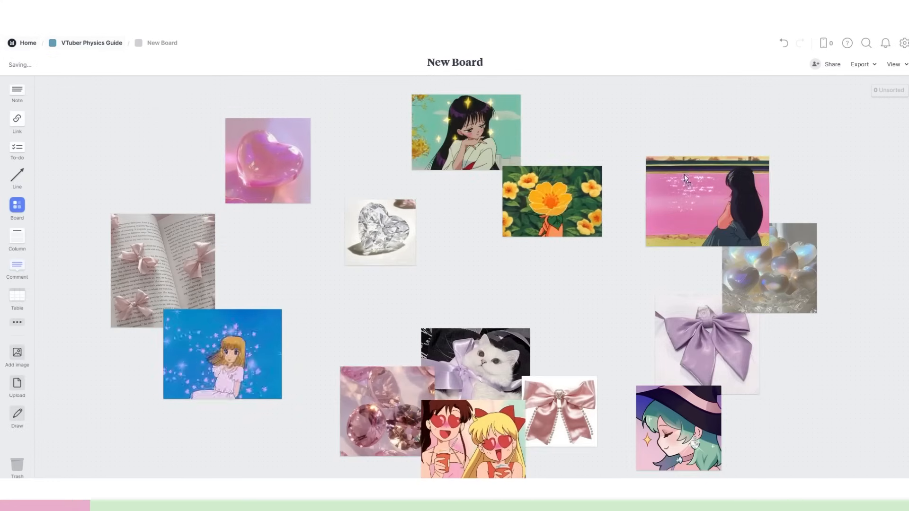
{"action": "left_click_drag", "start_coordinate": [708, 202], "coordinate": [674, 144]}
{"action": "left_click_drag", "start_coordinate": [776, 275], "coordinate": [805, 241]}
{"action": "left_click_drag", "start_coordinate": [697, 434], "coordinate": [611, 310]}
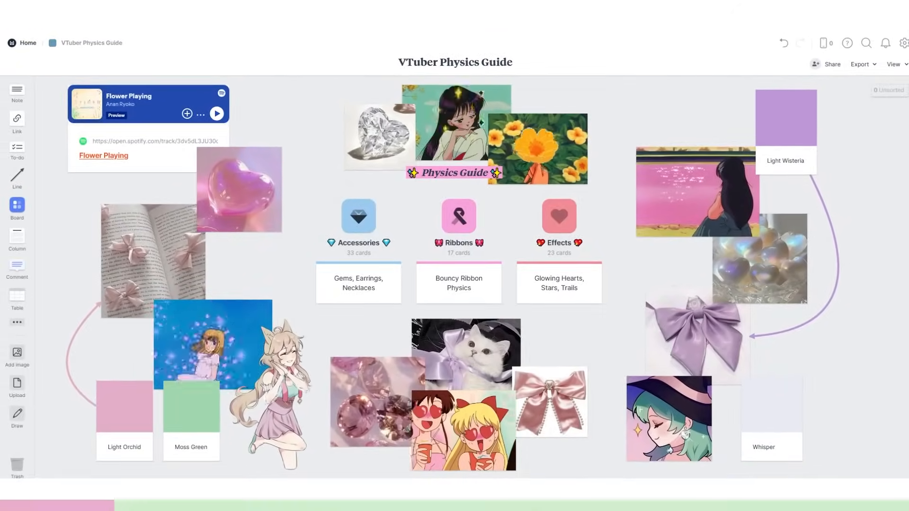
Paste the upper image collage, the Physics Guide heading and the lower image cluster onto the board.
{"action": "key", "text": "ctrl+v"}
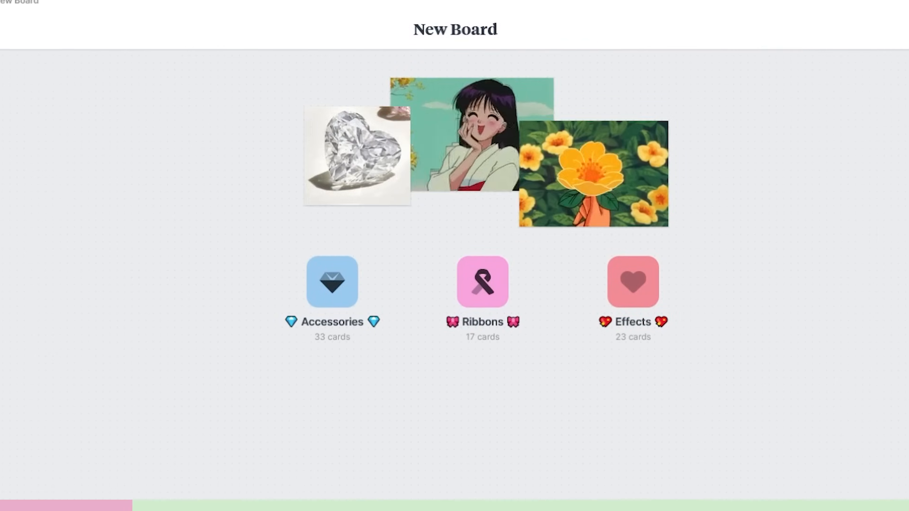
{"action": "key", "text": "ctrl+v"}
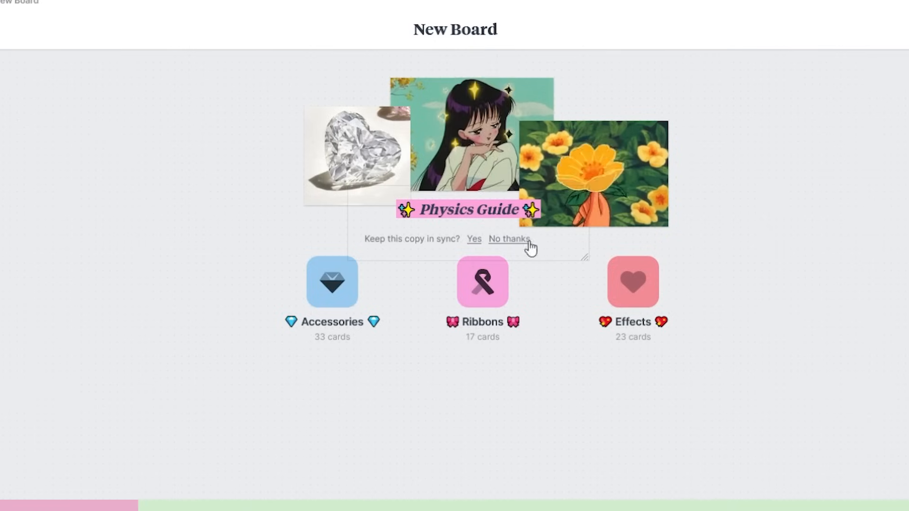
{"action": "key", "text": "ctrl+v"}
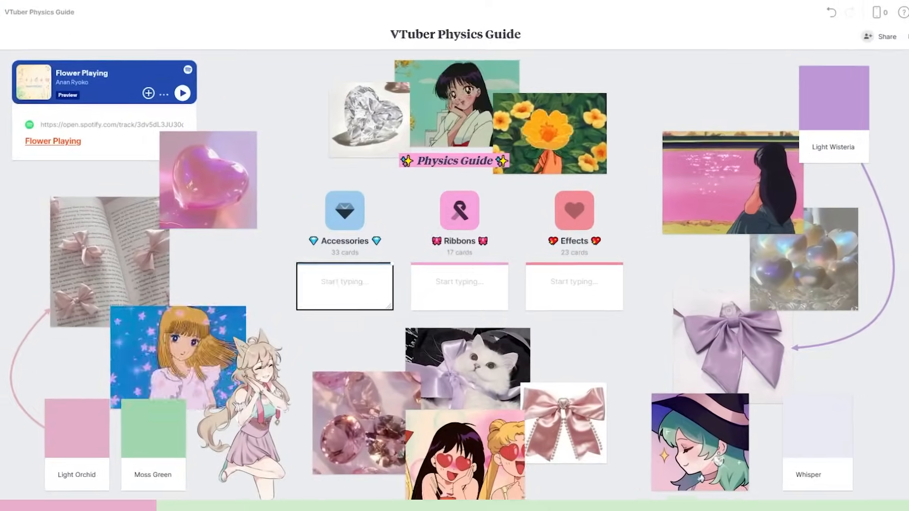
Write "Gems, Earrings, Accessories" in the Accessories note and "Bouncy Ribbon Physics" in the Ribbons note.
{"action": "type", "text": "Gems, Earrings, Accessories"}
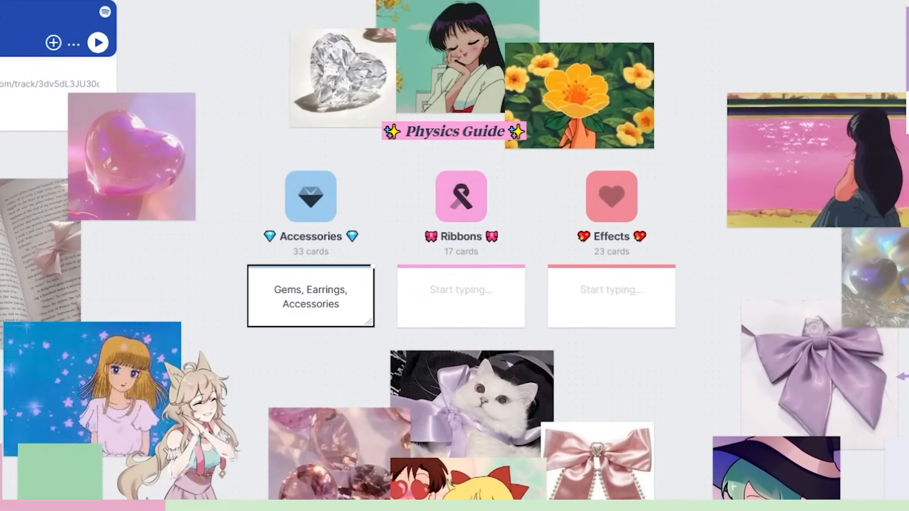
{"action": "left_click", "coordinate": [488, 294]}
{"action": "type", "text": "Bouncy Ribbon Physics"}
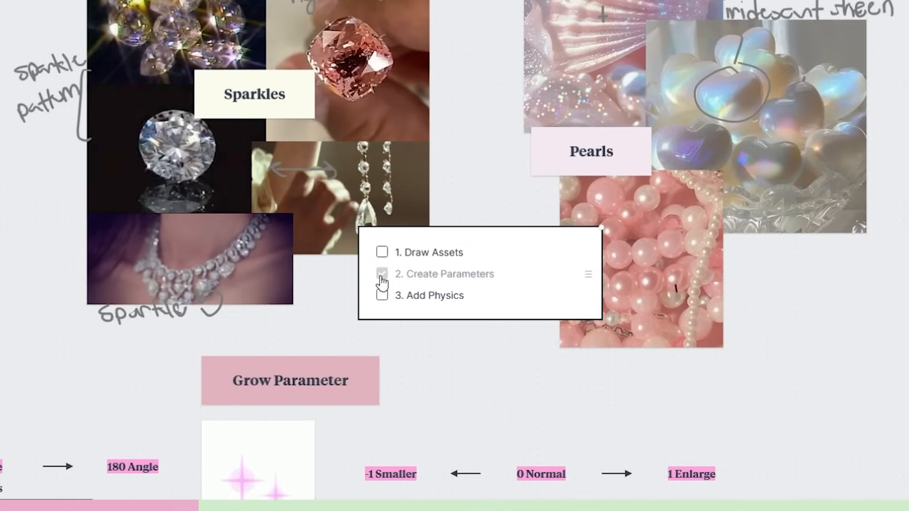
Tick the Add Physics item in the accessories checklist and clear it again.
{"action": "left_click", "coordinate": [382, 295]}
{"action": "left_click", "coordinate": [383, 294]}
{"action": "left_click", "coordinate": [467, 160]}
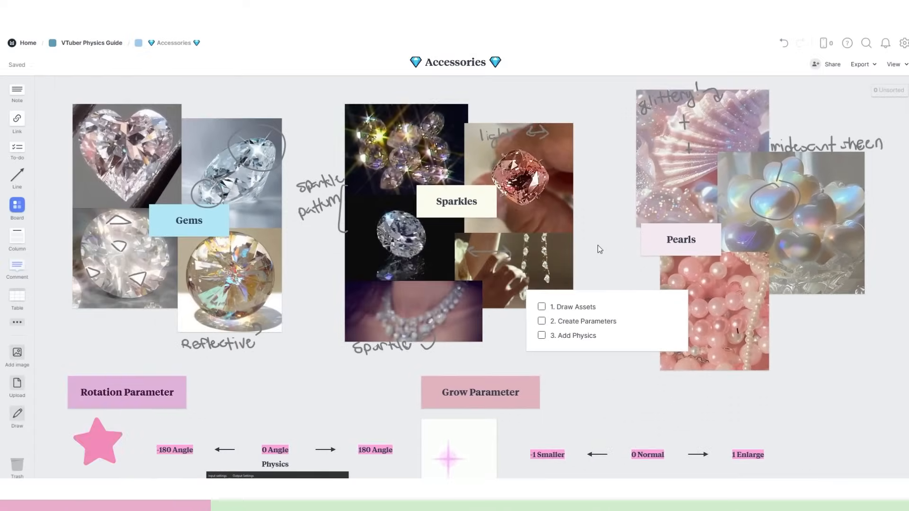
Circle the pink diamond in the Sparkles collage with a red freehand sketch, save it, and open the Ribbons board.
{"action": "scroll", "coordinate": [336, 303], "scroll_direction": "down", "scroll_amount": 4}
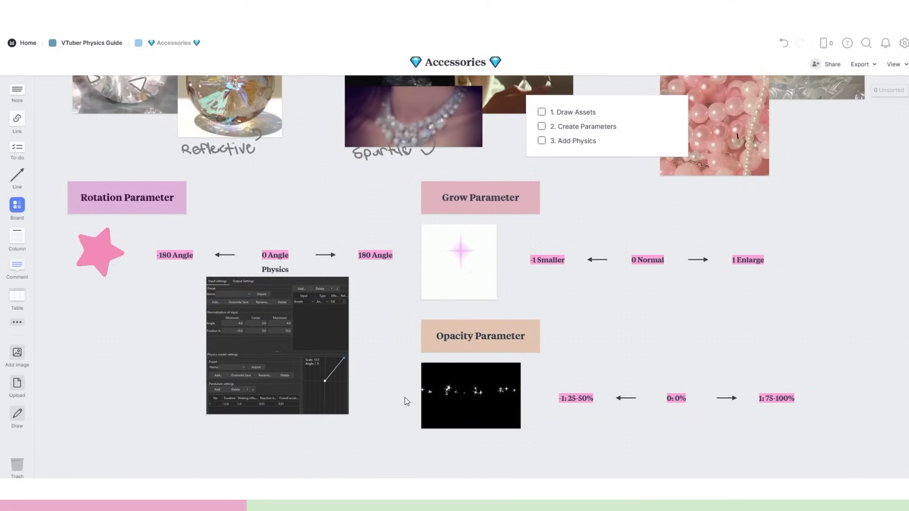
{"action": "scroll", "coordinate": [405, 398], "scroll_direction": "up", "scroll_amount": 5}
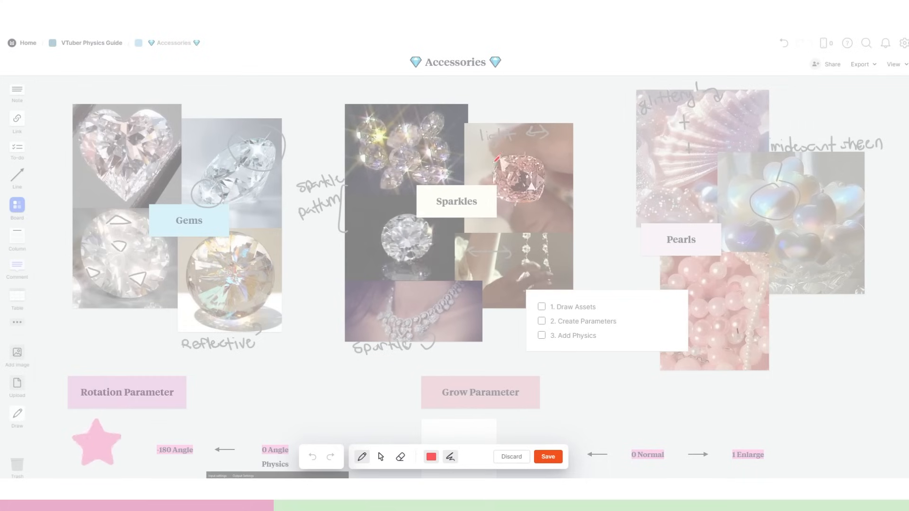
{"action": "left_click_drag", "start_coordinate": [537, 159], "coordinate": [494, 162]}
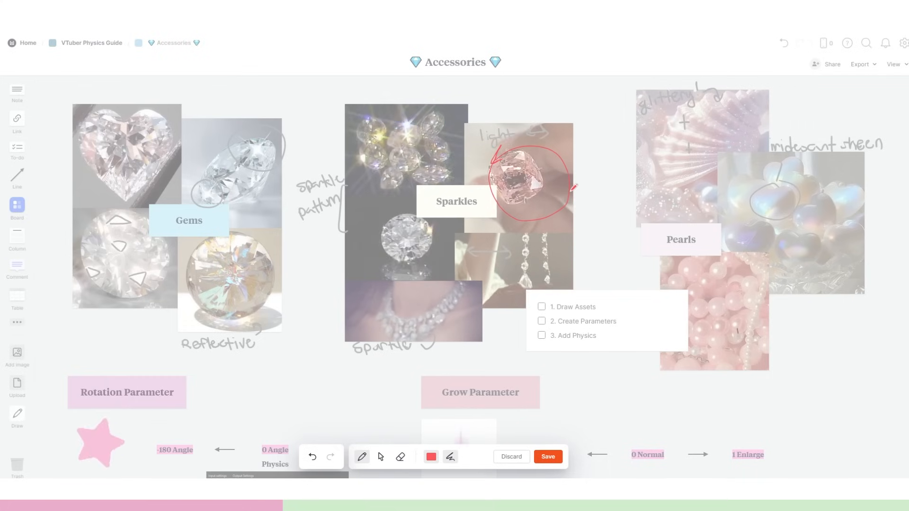
{"action": "left_click", "coordinate": [548, 457]}
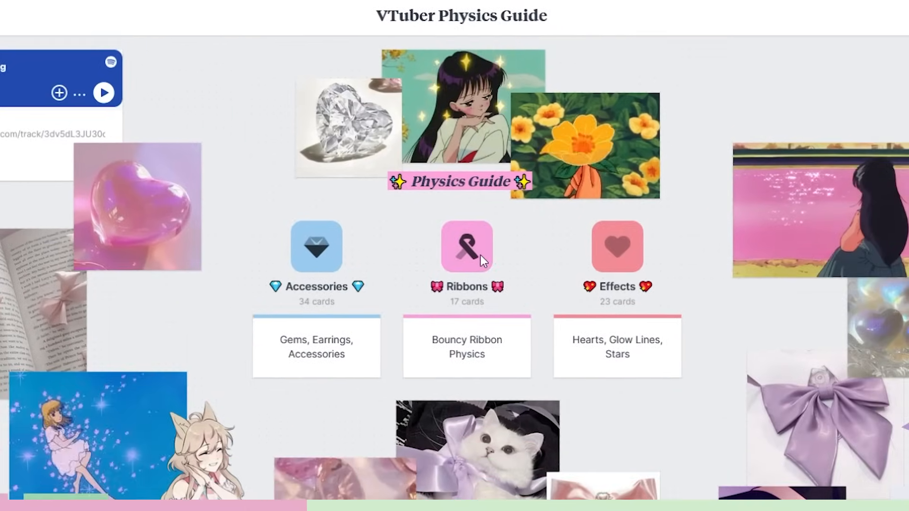
{"action": "left_click", "coordinate": [481, 255]}
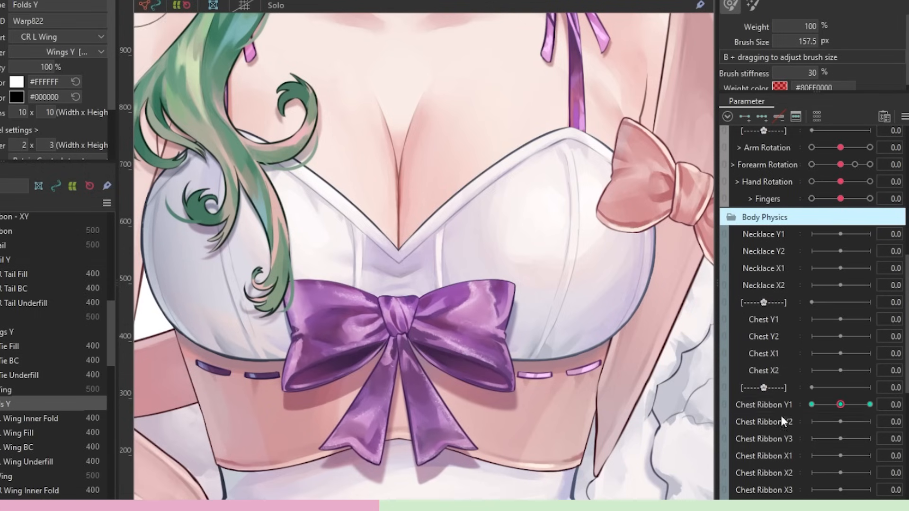
In Live2D Cubism, deform the chest ribbon's Y, Wings Y and R Tail Y warps at value 1.0 of Chest Ribbon Y2.
{"action": "left_click", "coordinate": [406, 313]}
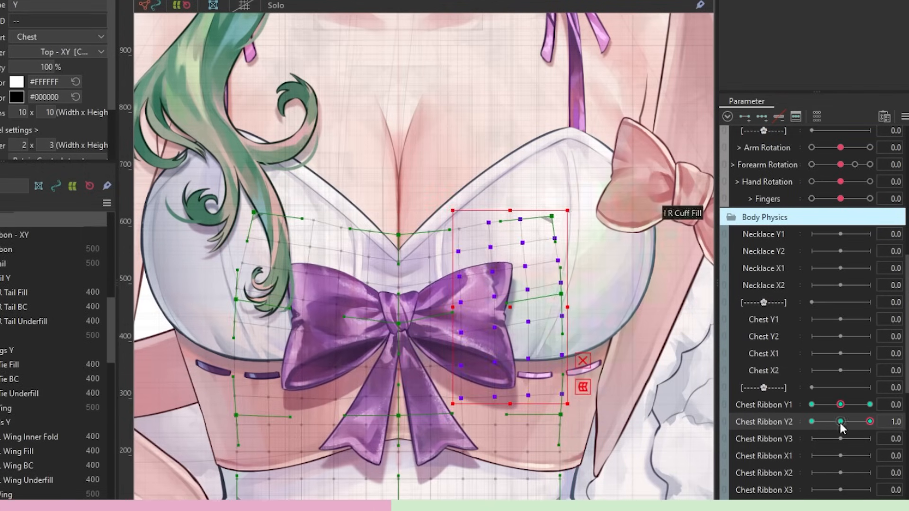
{"action": "left_click", "coordinate": [406, 412]}
{"action": "left_click_drag", "start_coordinate": [349, 311], "coordinate": [308, 385]}
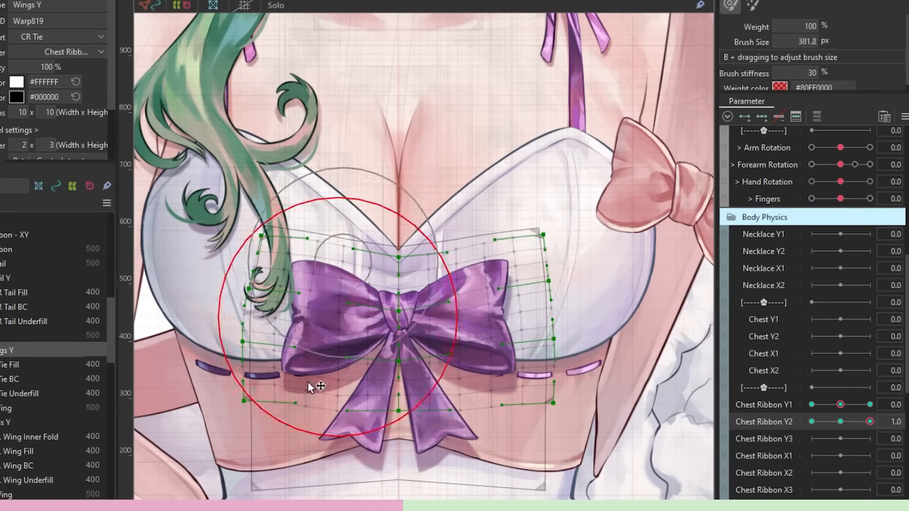
{"action": "left_click", "coordinate": [426, 412]}
{"action": "left_click", "coordinate": [762, 117]}
{"action": "key", "text": "t"}
{"action": "key", "text": "Return"}
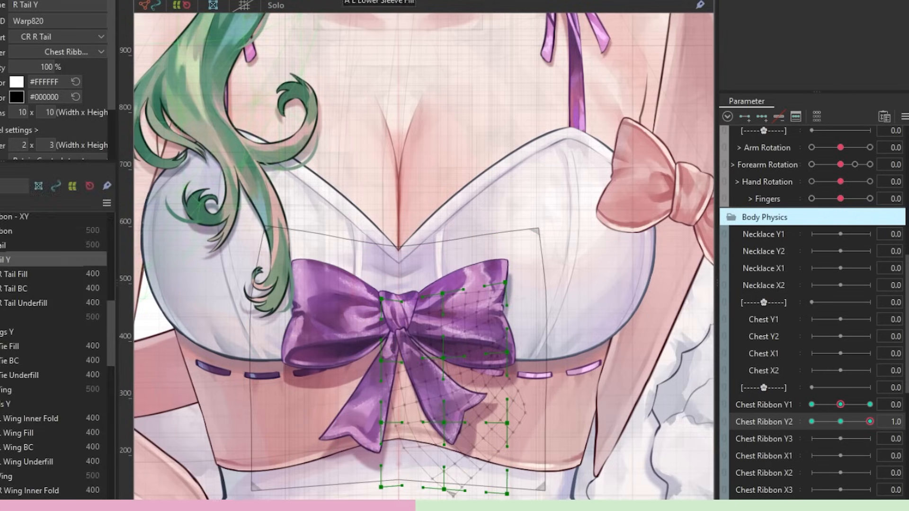
{"action": "left_click", "coordinate": [359, 419]}
{"action": "key", "text": "t"}
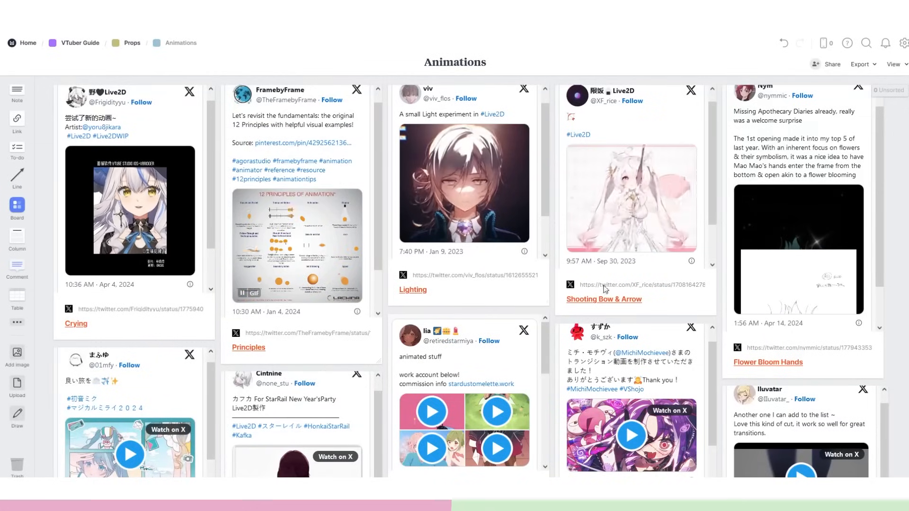
Look through the saved animation reference posts on the Animations board in Milanote.
{"action": "scroll", "coordinate": [605, 290], "scroll_direction": "down", "scroll_amount": 1}
{"action": "scroll", "coordinate": [309, 351], "scroll_direction": "down", "scroll_amount": 4}
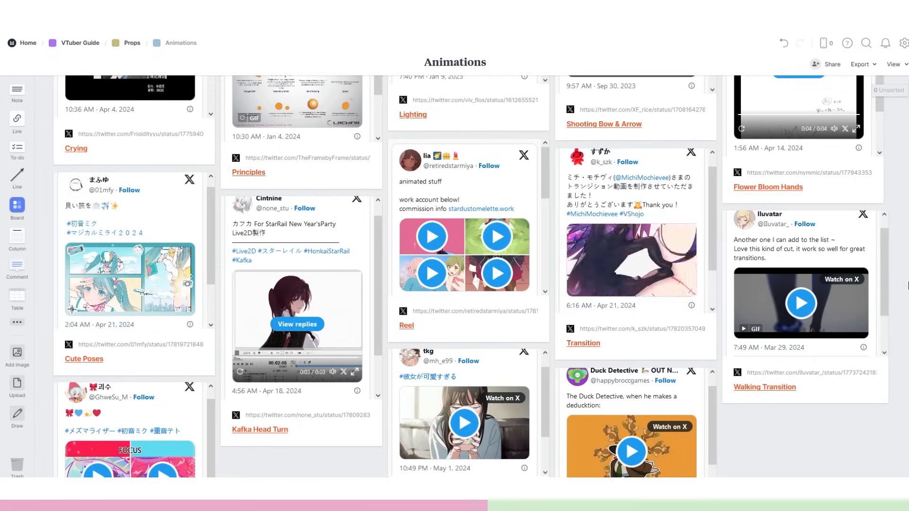
{"action": "scroll", "coordinate": [471, 292], "scroll_direction": "down", "scroll_amount": 1}
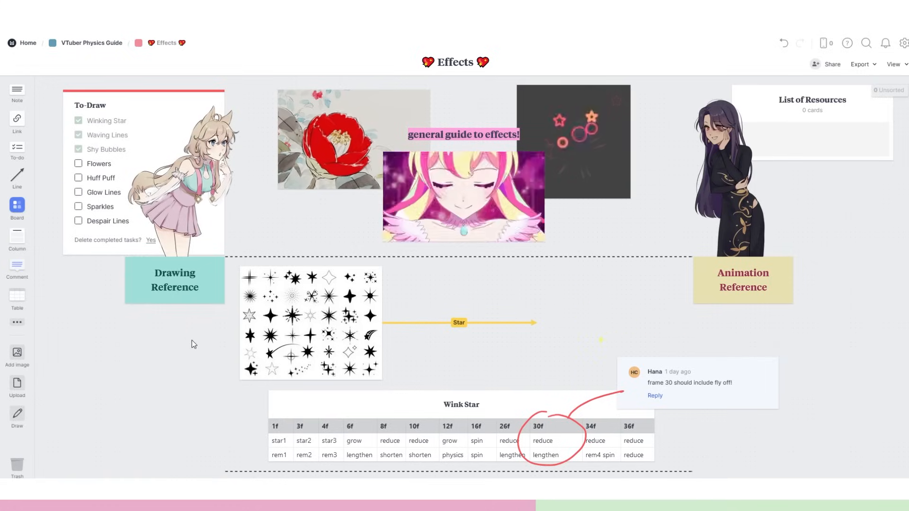
Fill the star1 cell under 1f in the Wink Star table with yellow on the Effects board.
{"action": "scroll", "coordinate": [191, 340], "scroll_direction": "down", "scroll_amount": 4}
{"action": "scroll", "coordinate": [539, 328], "scroll_direction": "down", "scroll_amount": 8}
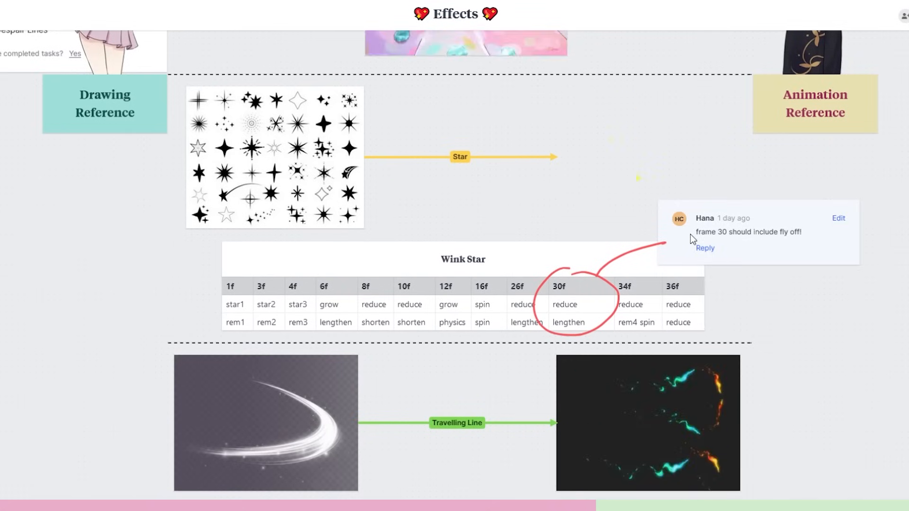
{"action": "left_click", "coordinate": [241, 305]}
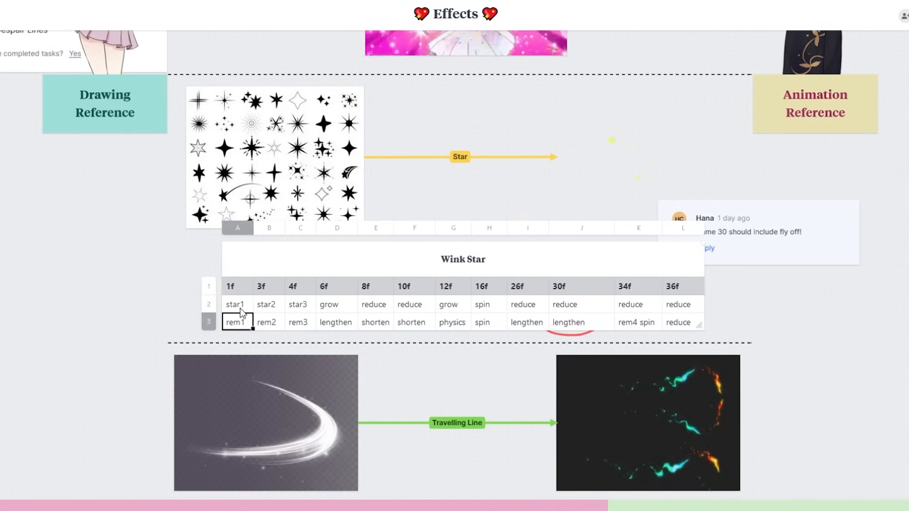
{"action": "left_click", "coordinate": [0, 100]}
{"action": "left_click", "coordinate": [0, 88]}
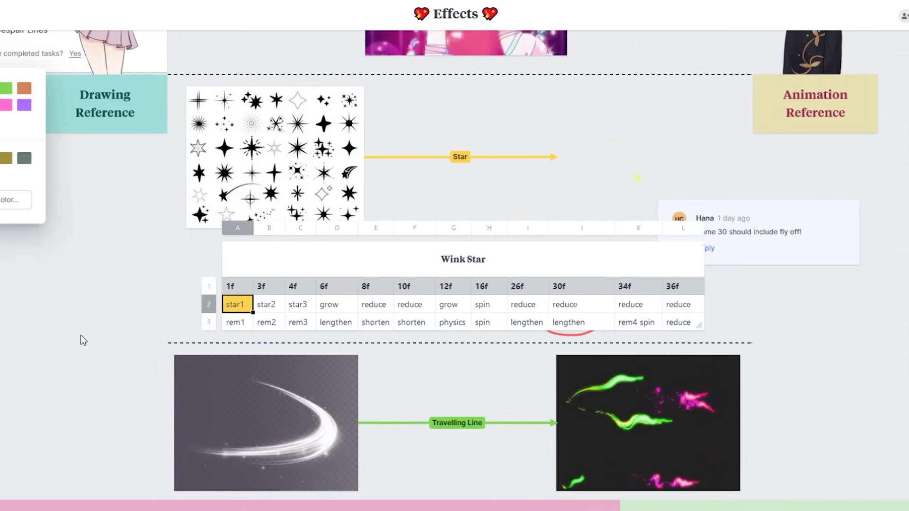
{"action": "left_click", "coordinate": [119, 330]}
Reply "look above for example" to the frame 30 comment beside the Wink Star table.
{"action": "left_click", "coordinate": [763, 256]}
{"action": "left_click", "coordinate": [752, 253]}
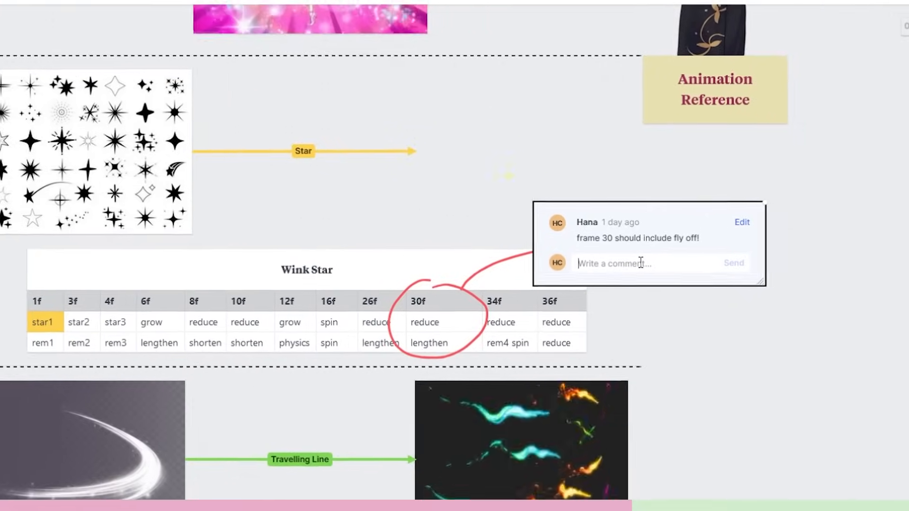
{"action": "type", "text": "look above for"}
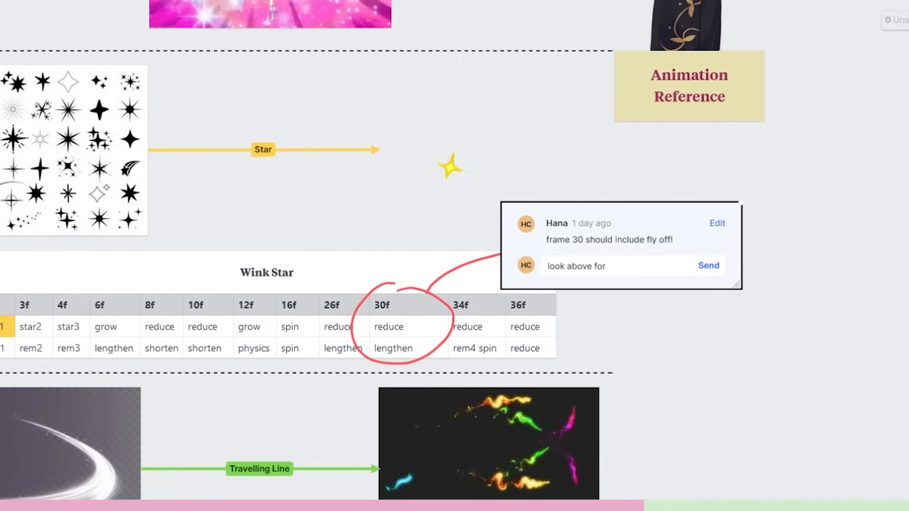
{"action": "type", "text": " example"}
{"action": "left_click", "coordinate": [705, 263]}
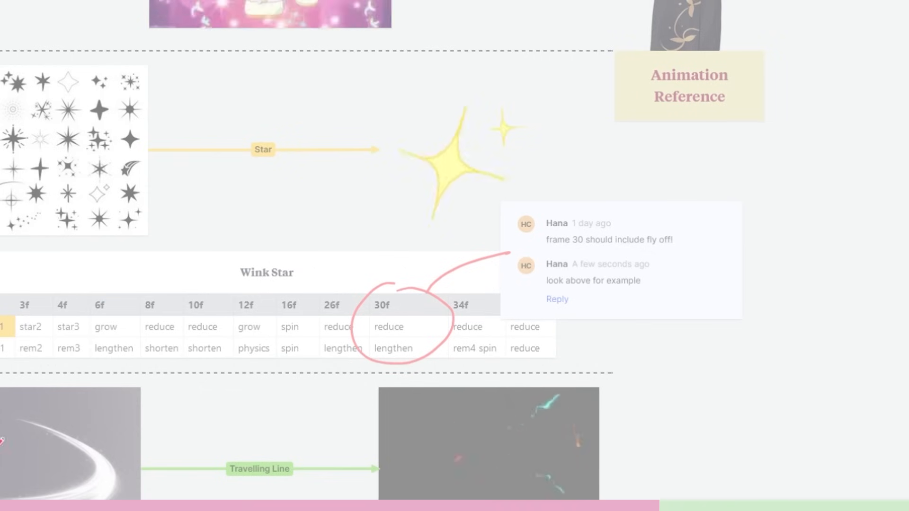
{"action": "mouse_move", "coordinate": [426, 203]}
{"action": "left_mouse_down"}
{"action": "mouse_move", "coordinate": [455, 234]}
{"action": "mouse_move", "coordinate": [442, 205]}
{"action": "left_mouse_up"}
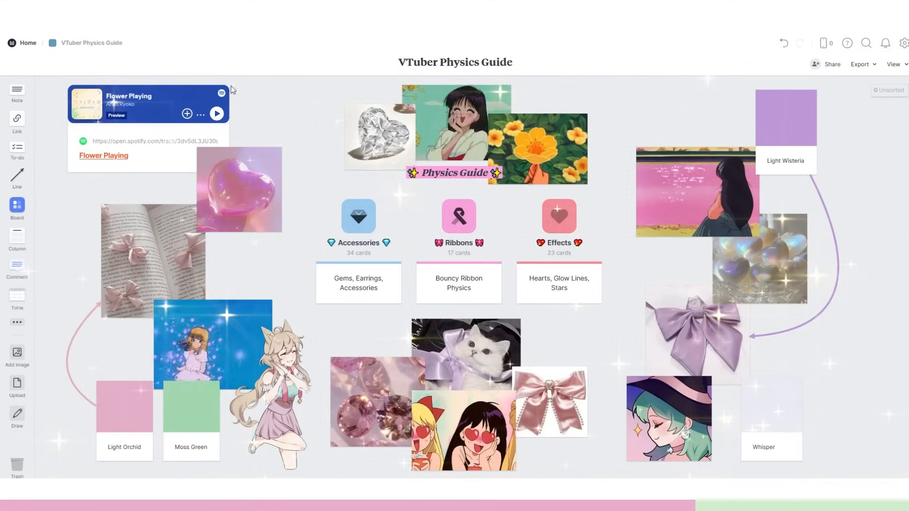
Review the Accessories, Ribbons and Effects boards from the VTuber Physics Guide.
{"action": "left_click", "coordinate": [359, 215]}
{"action": "scroll", "coordinate": [330, 308], "scroll_direction": "down", "scroll_amount": 5}
{"action": "scroll", "coordinate": [330, 308], "scroll_direction": "up", "scroll_amount": 5}
{"action": "left_click", "coordinate": [95, 43]}
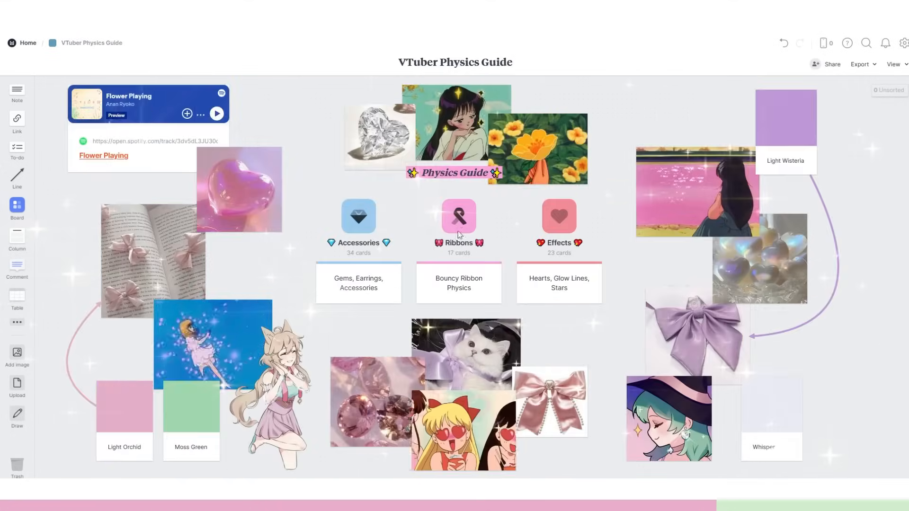
{"action": "left_click", "coordinate": [459, 223]}
{"action": "left_click", "coordinate": [95, 43]}
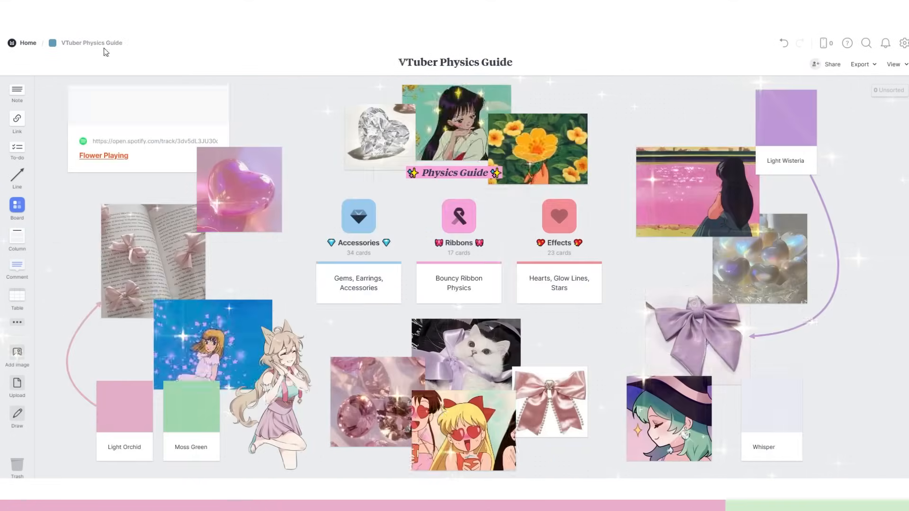
{"action": "left_click", "coordinate": [564, 220]}
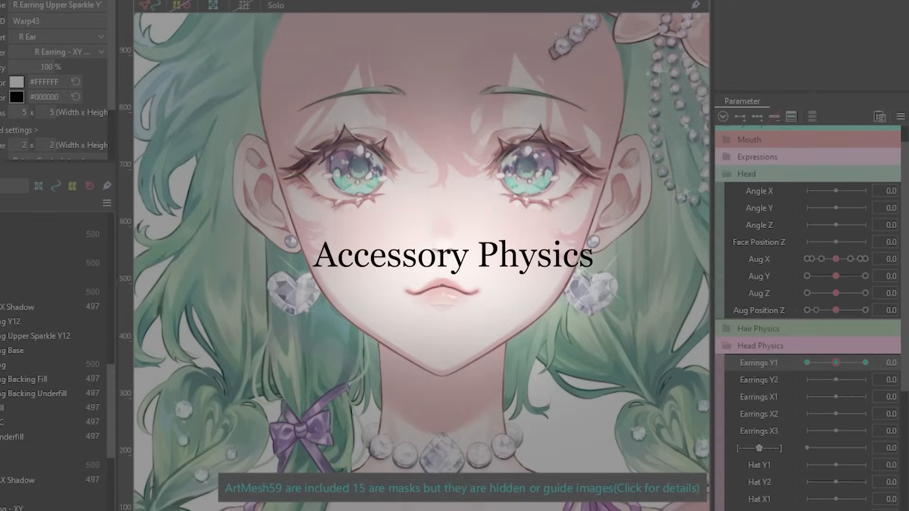
In Live2D Cubism, shape the warp deformers of both heart earrings with the deform brush at Earrings Y1 value 1.0.
{"action": "key", "text": "ctrl+t"}
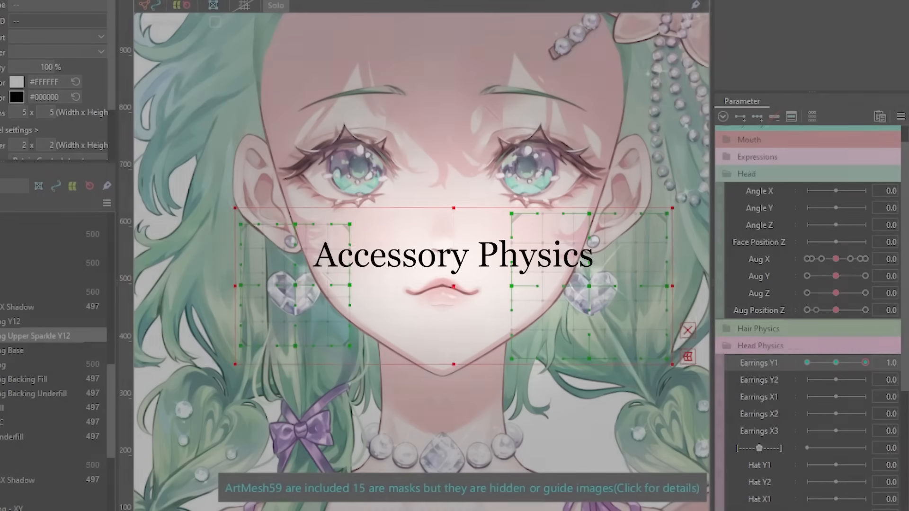
{"action": "key", "text": "b"}
{"action": "left_click_drag", "start_coordinate": [354, 237], "coordinate": [353, 244]}
{"action": "left_click_drag", "start_coordinate": [331, 327], "coordinate": [336, 334]}
{"action": "left_click_drag", "start_coordinate": [507, 227], "coordinate": [507, 238]}
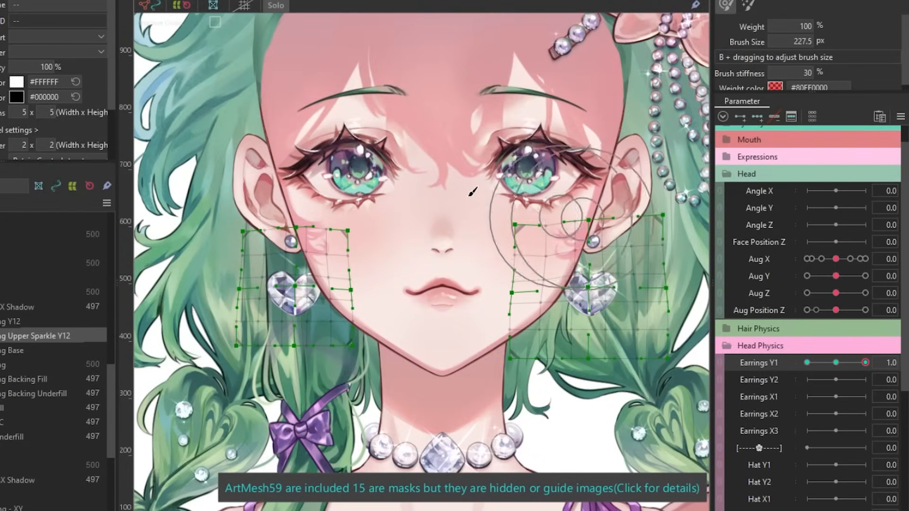
{"action": "key", "text": "ctrl+t"}
Shift and reshape both earring warp deformers for the opposite motion at Earrings Y1 value -1.0.
{"action": "left_click_drag", "start_coordinate": [848, 382], "coordinate": [869, 379]}
{"action": "key", "text": "ctrl+t"}
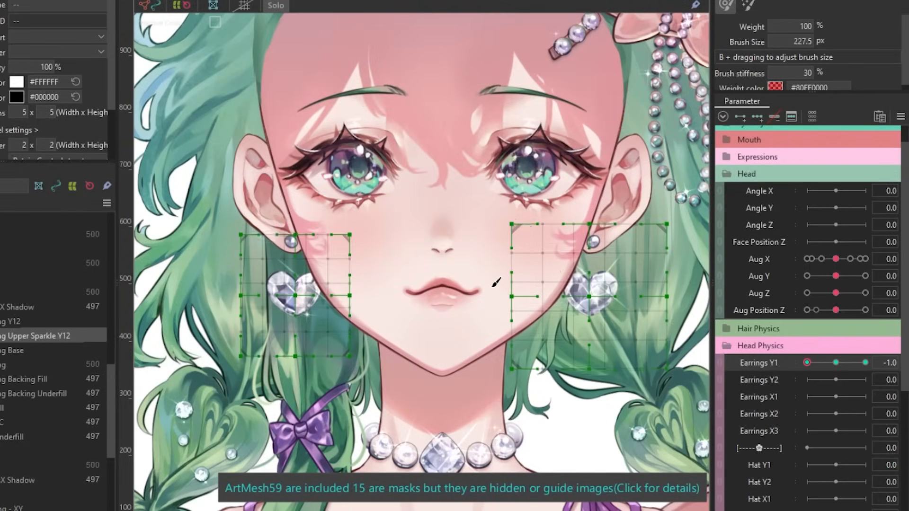
{"action": "left_click_drag", "start_coordinate": [497, 280], "coordinate": [478, 280]}
{"action": "left_click_drag", "start_coordinate": [866, 363], "coordinate": [791, 370]}
{"action": "left_click_drag", "start_coordinate": [671, 277], "coordinate": [635, 270]}
{"action": "key", "text": "ctrl+t"}
{"action": "left_click_drag", "start_coordinate": [280, 292], "coordinate": [262, 291]}
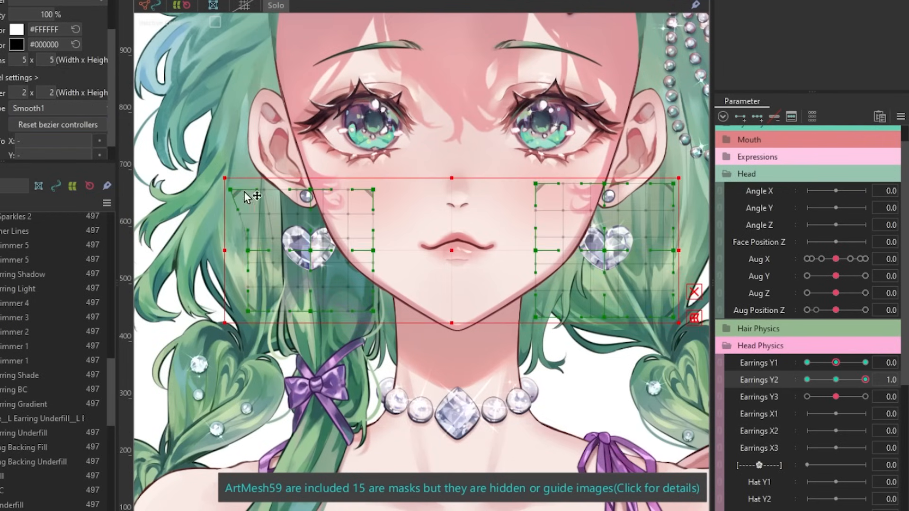
Brush the earring warps narrower toward the lower edge at Earrings Y2 value 1.0 and compare the motion with Earrings Y1.
{"action": "key", "text": "b"}
{"action": "left_click_drag", "start_coordinate": [836, 380], "coordinate": [903, 398]}
{"action": "left_click_drag", "start_coordinate": [311, 251], "coordinate": [311, 266]}
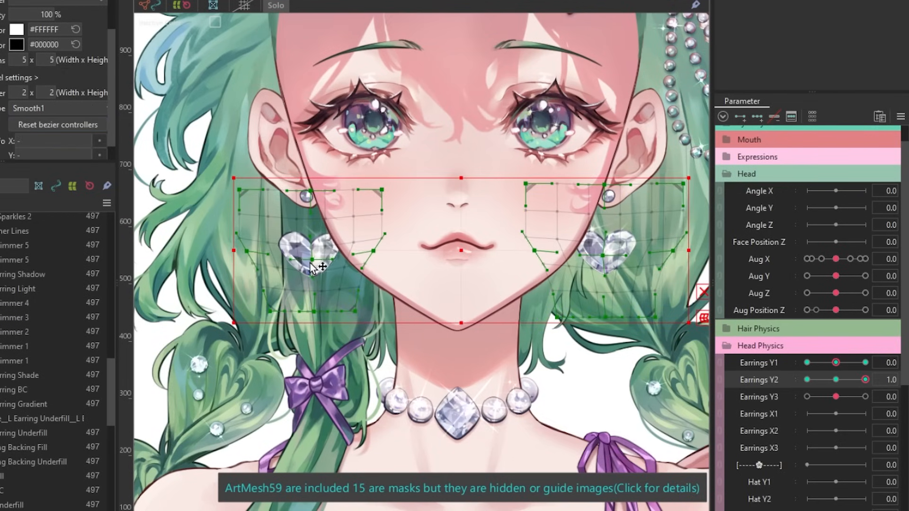
{"action": "left_click_drag", "start_coordinate": [865, 379], "coordinate": [836, 363]}
{"action": "left_click", "coordinate": [720, 363]}
{"action": "left_click", "coordinate": [720, 385]}
{"action": "left_click", "coordinate": [720, 363]}
{"action": "left_click", "coordinate": [720, 385]}
Reshape both earring warp deformers at Earrings Y2 value -1.0 and check the motion together with Earrings Y1.
{"action": "mouse_move", "coordinate": [807, 379]}
{"action": "left_mouse_down"}
{"action": "mouse_move", "coordinate": [836, 380]}
{"action": "mouse_move", "coordinate": [808, 380]}
{"action": "left_mouse_up"}
{"action": "left_click", "coordinate": [720, 363]}
{"action": "left_click", "coordinate": [720, 385]}
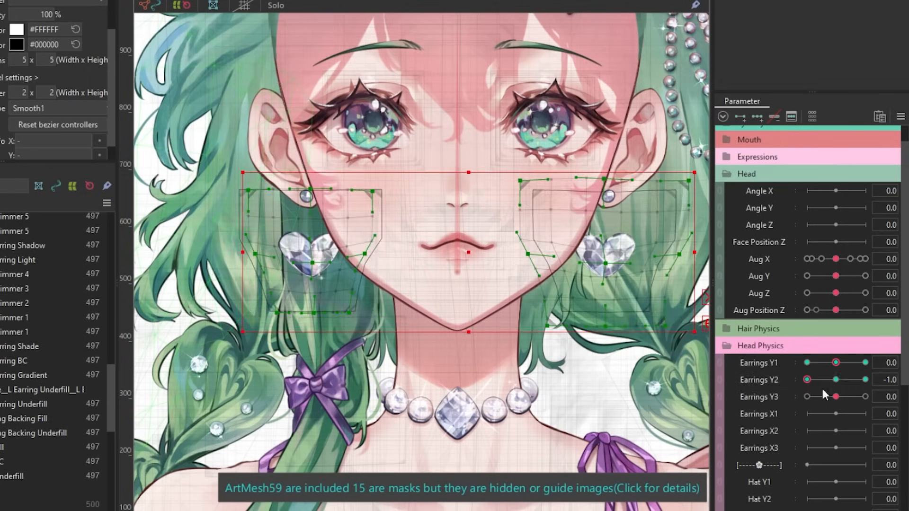
{"action": "left_click", "coordinate": [720, 363]}
{"action": "left_click_drag", "start_coordinate": [835, 413], "coordinate": [835, 363]}
{"action": "left_click", "coordinate": [720, 385]}
{"action": "left_click", "coordinate": [609, 246]}
{"action": "left_click", "coordinate": [310, 247]}
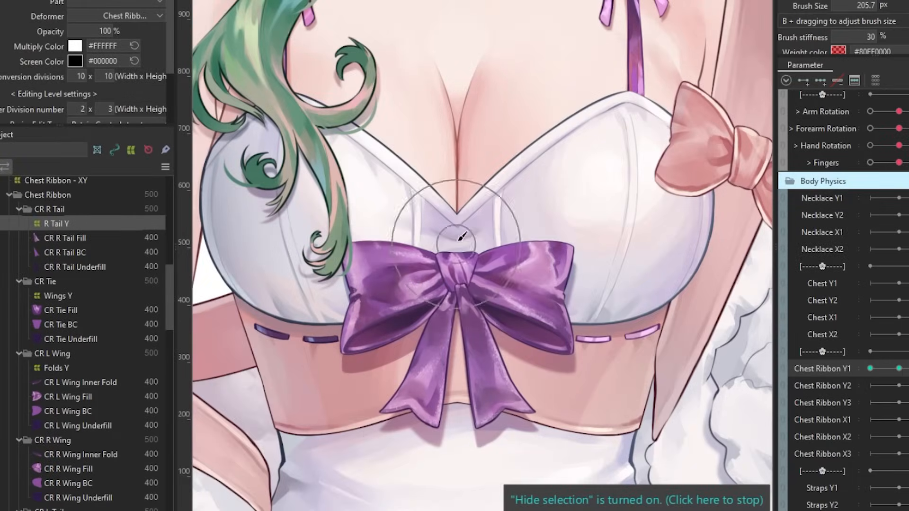
Deform the chest ribbon's Wings Y, Folds Y and R Tail Y warps for the Chest Ribbon Y1 motion, including its minimum key.
{"action": "left_click", "coordinate": [58, 296]}
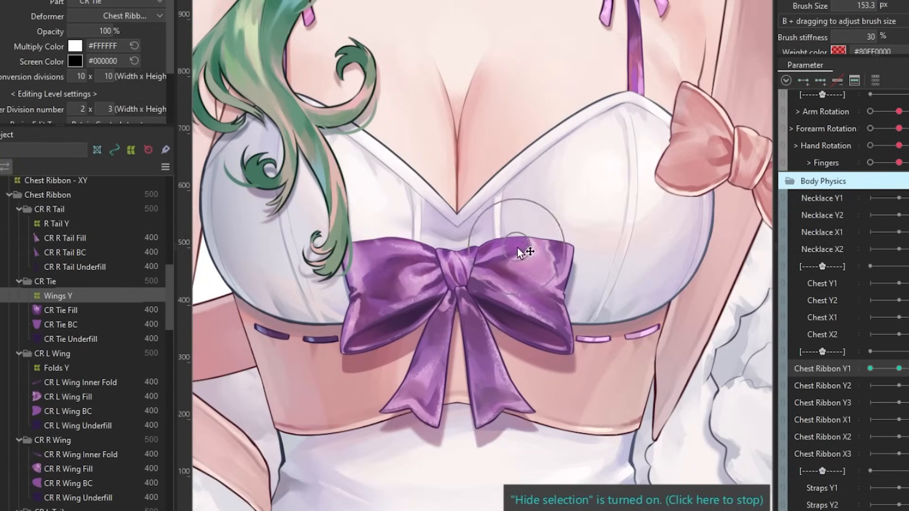
{"action": "left_click", "coordinate": [56, 368]}
{"action": "left_click", "coordinate": [870, 368]}
{"action": "left_click_drag", "start_coordinate": [379, 242], "coordinate": [535, 355]}
{"action": "left_click", "coordinate": [56, 221]}
{"action": "left_click", "coordinate": [58, 296]}
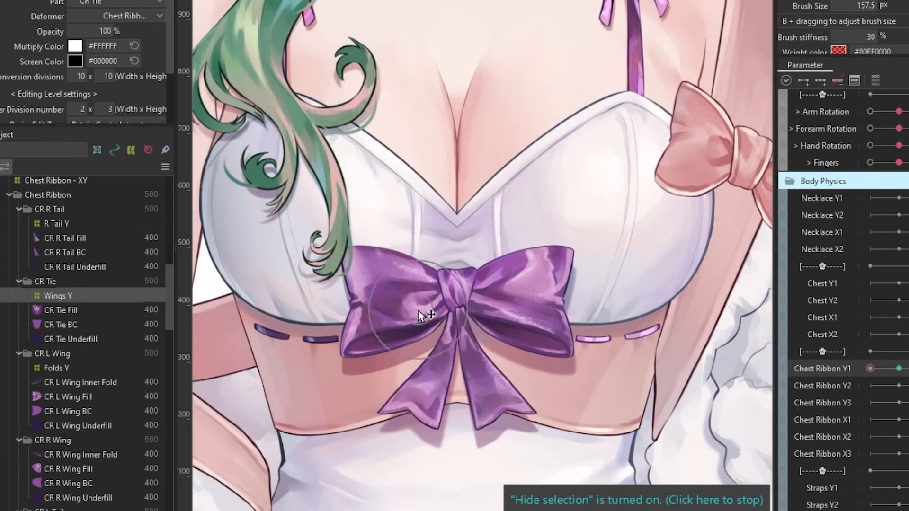
{"action": "left_click", "coordinate": [56, 368]}
{"action": "left_click", "coordinate": [899, 369]}
Add three Chest Ribbon Y2 keys to the Y deformer and bend both its sides upward.
{"action": "left_click", "coordinate": [822, 386]}
{"action": "left_click", "coordinate": [26, 184]}
{"action": "left_click", "coordinate": [821, 81]}
{"action": "left_click_drag", "start_coordinate": [619, 289], "coordinate": [619, 259]}
{"action": "left_click_drag", "start_coordinate": [296, 289], "coordinate": [297, 260]}
{"action": "left_click", "coordinate": [58, 314]}
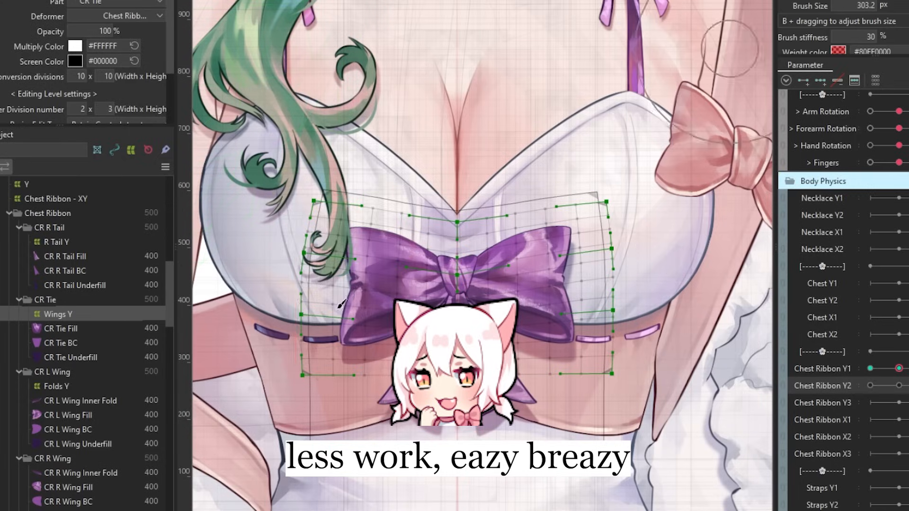
Swing both chest ribbon tails outward and upward at the maximum key of Chest Ribbon Y2.
{"action": "left_click", "coordinate": [899, 386]}
{"action": "left_click", "coordinate": [56, 242]}
{"action": "left_click_drag", "start_coordinate": [521, 403], "coordinate": [562, 393]}
{"action": "left_click_drag", "start_coordinate": [405, 403], "coordinate": [374, 387]}
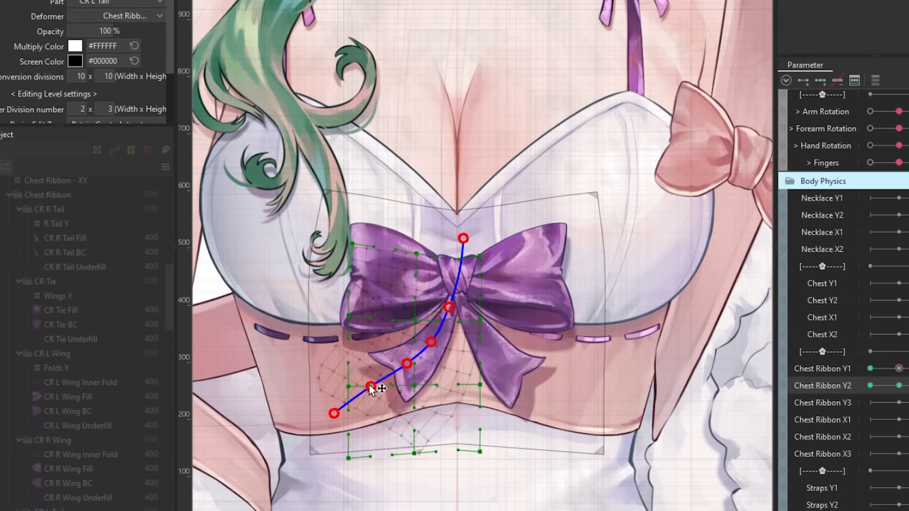
Bend the whole chest ribbon downward at the minimum key of Chest Ribbon Y2 and preview the motion.
{"action": "left_click", "coordinate": [870, 386]}
{"action": "key", "text": "ctrl+t"}
{"action": "left_click", "coordinate": [301, 379]}
{"action": "key", "text": "ctrl+t"}
{"action": "left_click_drag", "start_coordinate": [870, 386], "coordinate": [887, 386]}
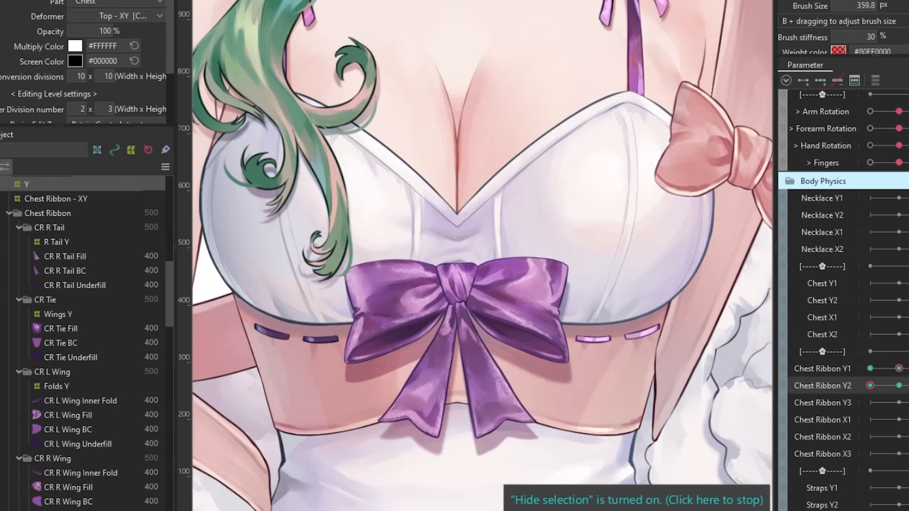
{"action": "left_click", "coordinate": [899, 386]}
{"action": "left_click", "coordinate": [871, 386]}
Curl the R Tail Y warp outward with a deform path at the minimum key of Chest Ribbon Y2.
{"action": "left_click", "coordinate": [56, 242]}
{"action": "key", "text": "ctrl+t"}
{"action": "left_click_drag", "start_coordinate": [493, 394], "coordinate": [507, 368]}
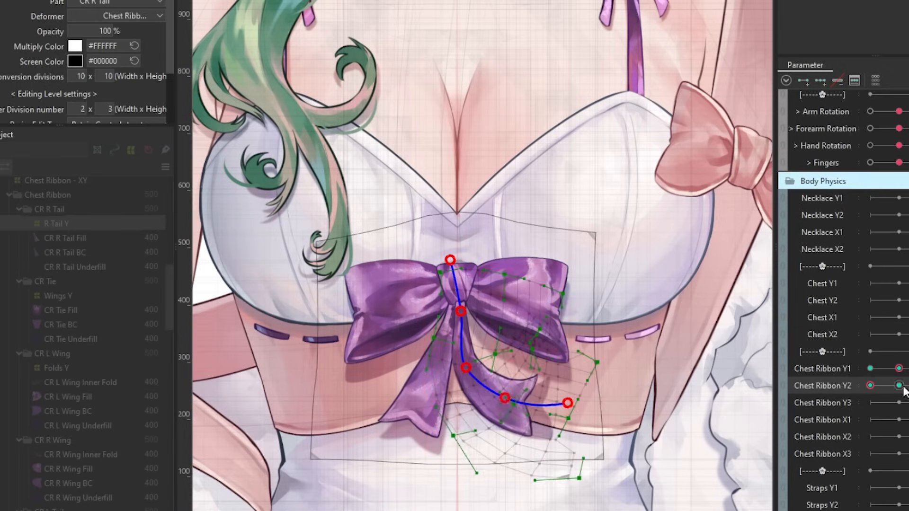
Adjust the Wings Y warp, then combine Chest Ribbon Y1 with Chest Ribbon Y2 for the Folds Y deformer.
{"action": "left_click", "coordinate": [58, 296]}
{"action": "key", "text": "ctrl+t"}
{"action": "left_click", "coordinate": [57, 367]}
{"action": "left_click", "coordinate": [783, 369]}
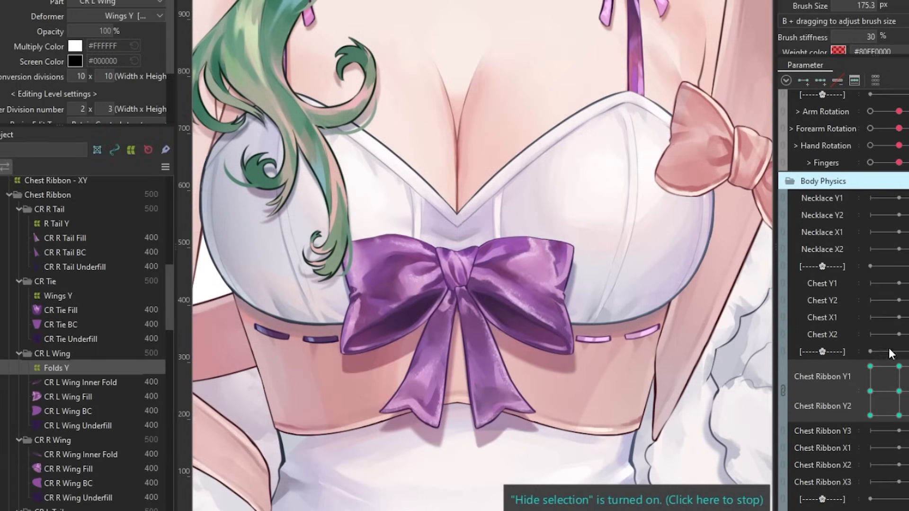
Add three keys on Chest Ribbon Y3 and bend the chest ribbon tail warp with a temporary deform path.
{"action": "left_click", "coordinate": [56, 224]}
{"action": "left_click", "coordinate": [899, 386]}
{"action": "left_click", "coordinate": [823, 403]}
{"action": "left_click", "coordinate": [821, 81]}
{"action": "key", "text": "ctrl+t"}
{"action": "left_click_drag", "start_coordinate": [478, 342], "coordinate": [489, 342]}
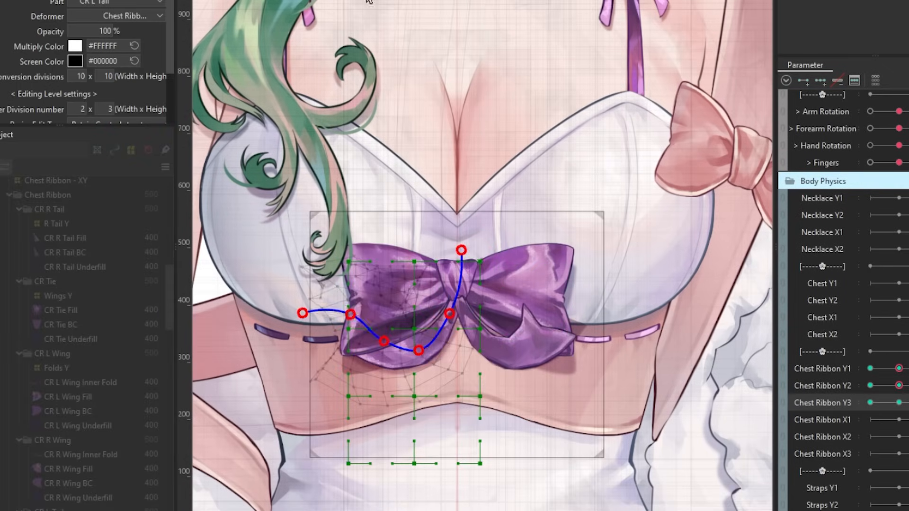
{"action": "left_click_drag", "start_coordinate": [431, 401], "coordinate": [471, 396]}
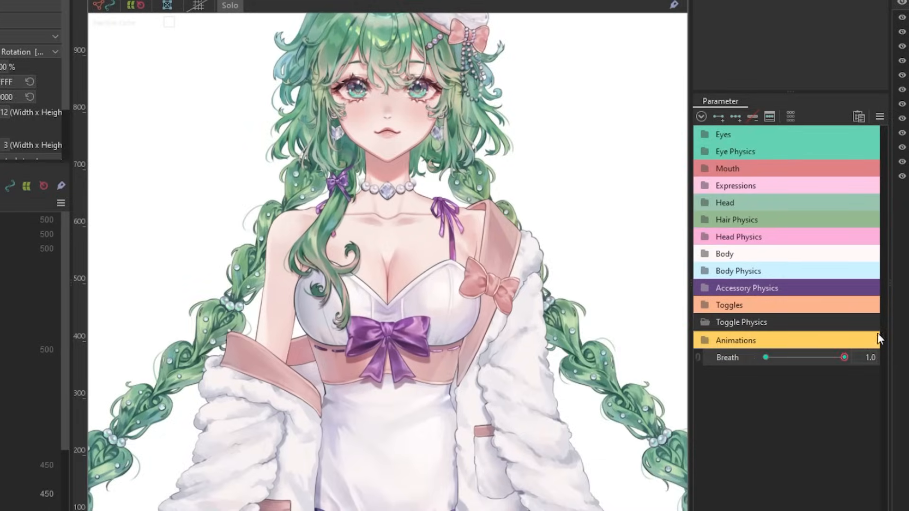
Preview the L Wink Star physics by varying EyeL Open, and scrub through the puff animation.
{"action": "left_click_drag", "start_coordinate": [877, 334], "coordinate": [740, 349]}
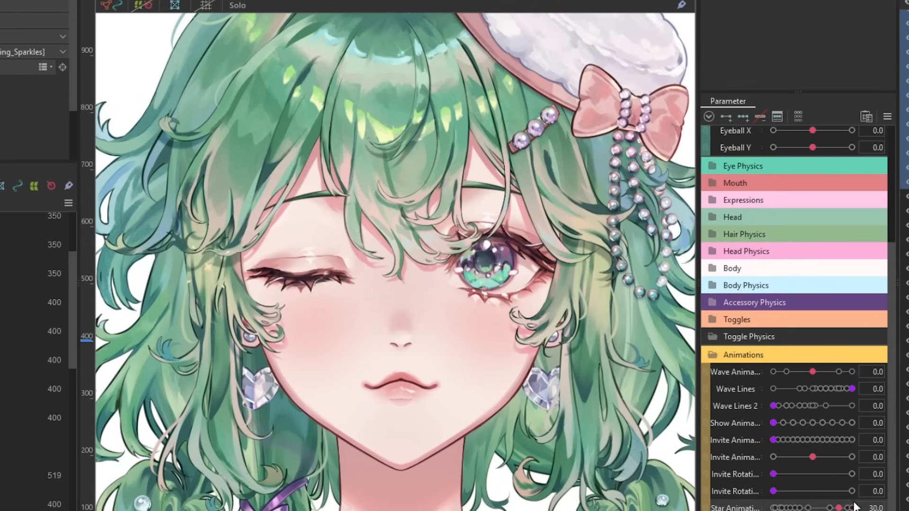
{"action": "scroll", "coordinate": [842, 505], "scroll_direction": "up", "scroll_amount": 3}
{"action": "left_click_drag", "start_coordinate": [773, 151], "coordinate": [747, 159]}
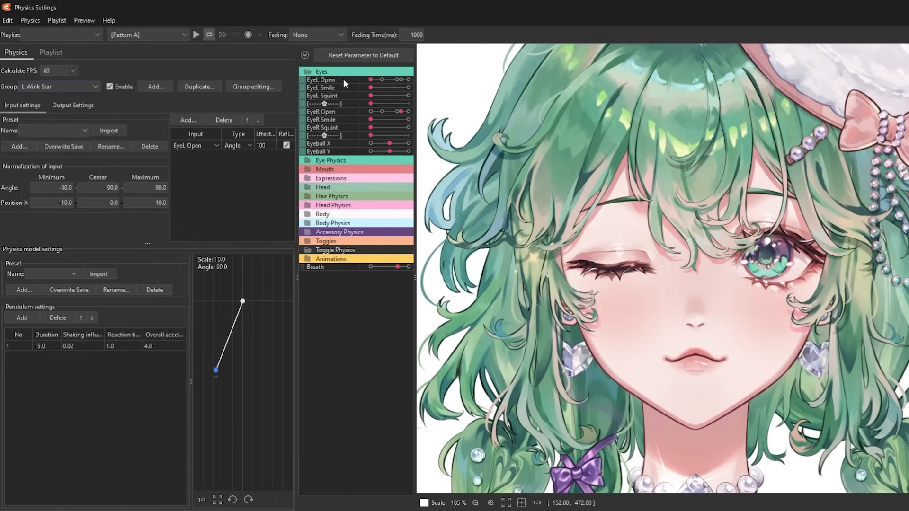
{"action": "mouse_move", "coordinate": [370, 79]}
{"action": "left_mouse_down"}
{"action": "mouse_move", "coordinate": [391, 83]}
{"action": "mouse_move", "coordinate": [371, 86]}
{"action": "left_mouse_up"}
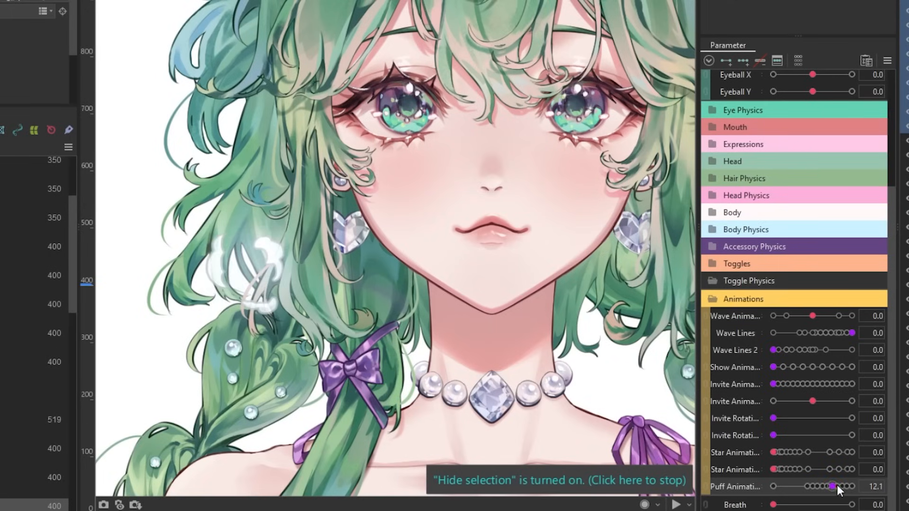
{"action": "left_click_drag", "start_coordinate": [773, 487], "coordinate": [846, 487]}
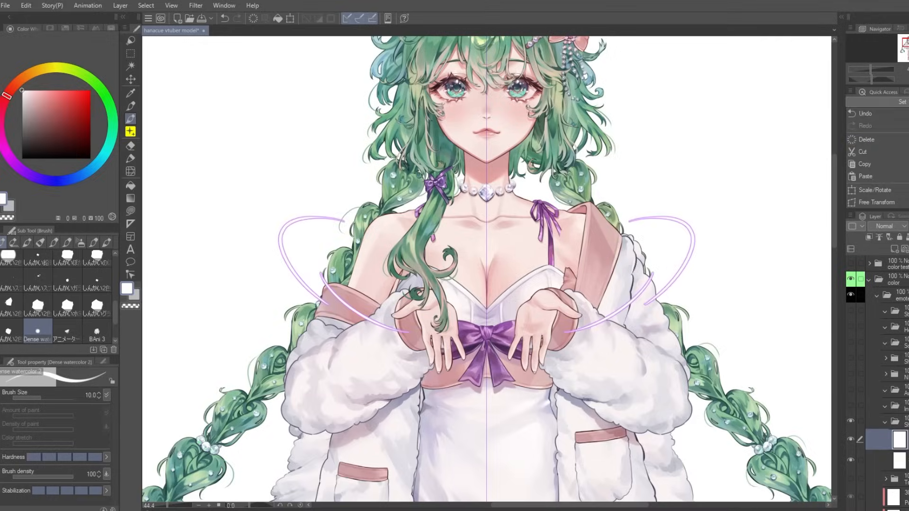
Switch to Clip Studio Paint and paint a soft purple glow over both wrists with a size 320.5 brush.
{"action": "left_click", "coordinate": [131, 109]}
{"action": "left_click_drag", "start_coordinate": [412, 327], "coordinate": [426, 308]}
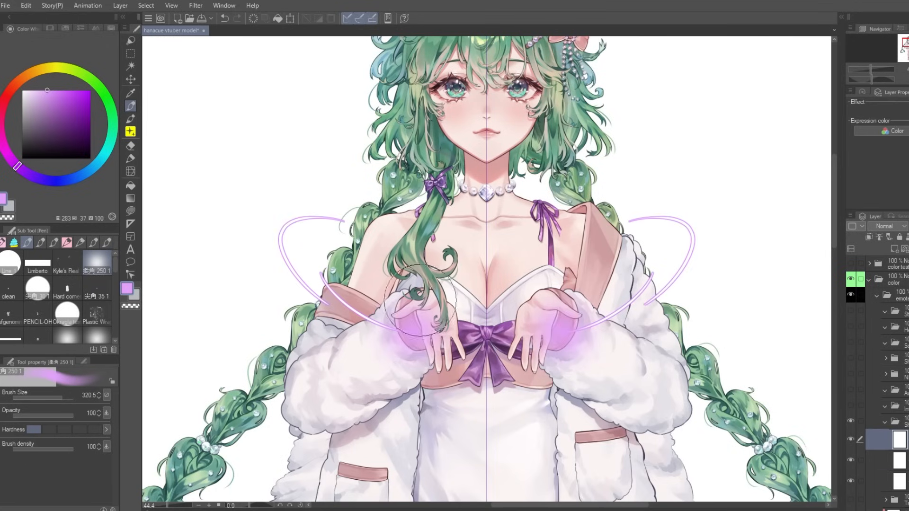
{"action": "scroll", "coordinate": [615, 221], "scroll_direction": "down", "scroll_amount": 1}
{"action": "left_click", "coordinate": [862, 92]}
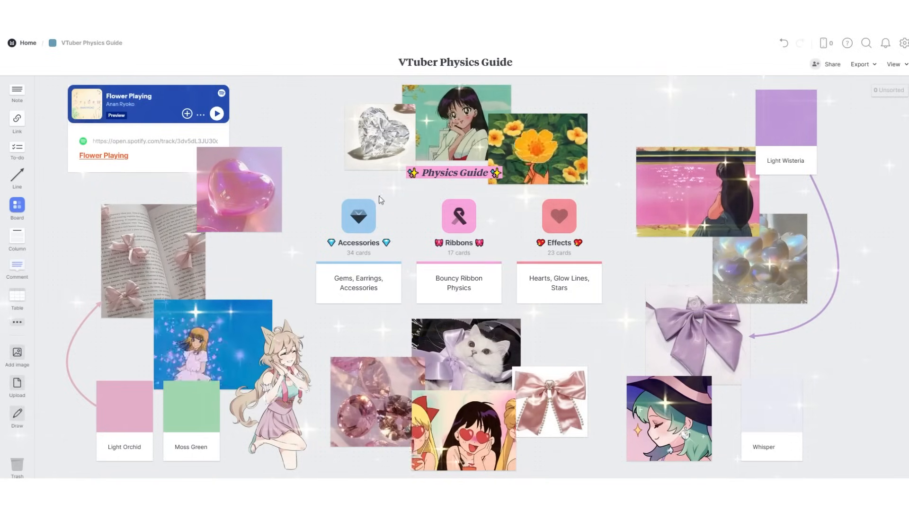
Review the gem, sparkle and pearl references on the Accessories board and return to the VTuber Physics Guide.
{"action": "left_click", "coordinate": [350, 216]}
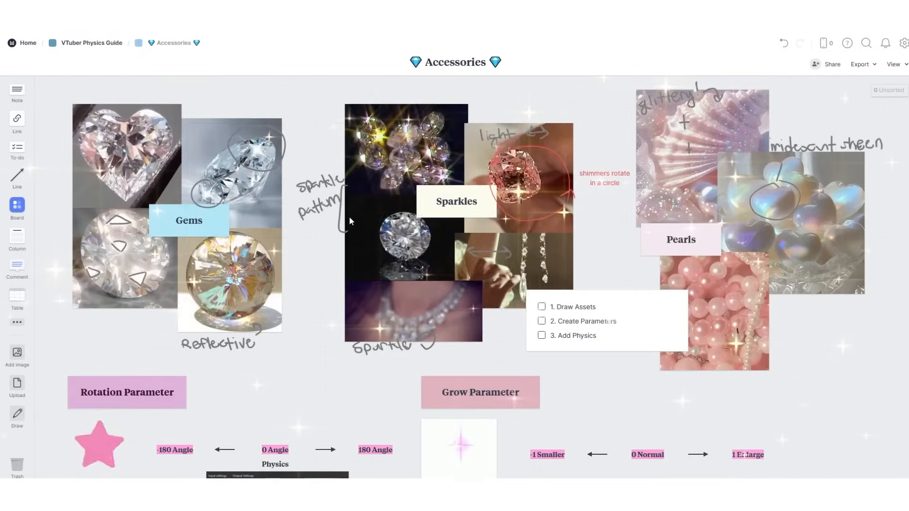
{"action": "scroll", "coordinate": [332, 284], "scroll_direction": "down", "scroll_amount": 3}
{"action": "left_click", "coordinate": [102, 44]}
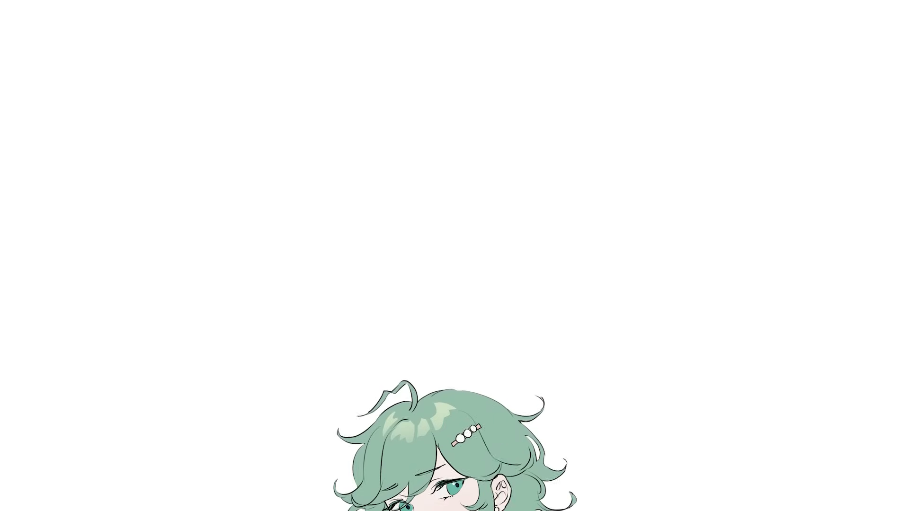